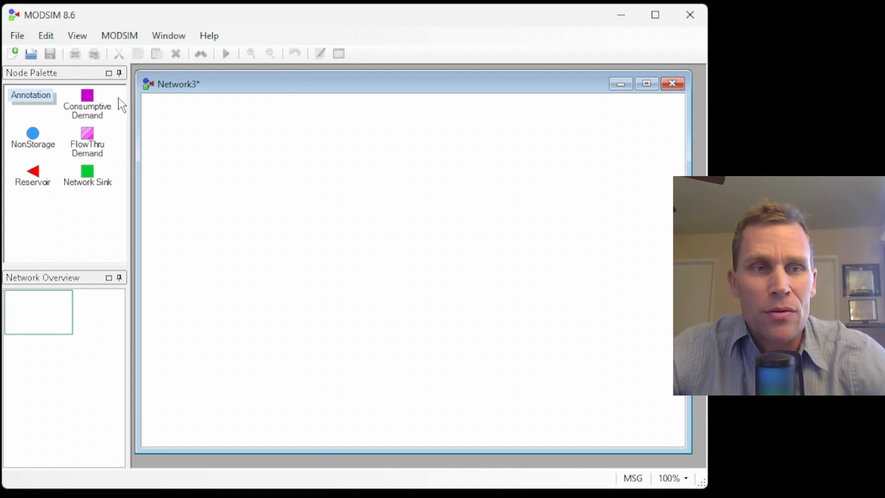
Enable the Water Rights Extension alongside the Storage Rights Extension in the MODSIM extensions.
click(120, 34)
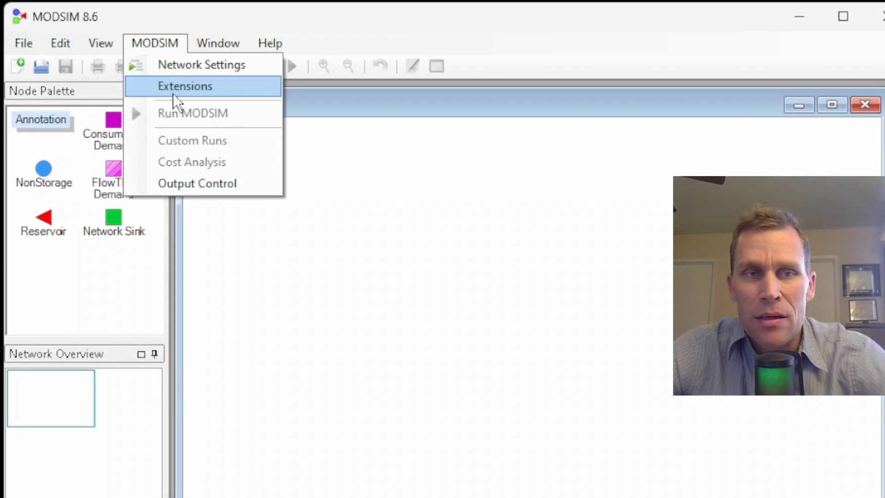
click(174, 92)
drag(141, 109, 356, 71)
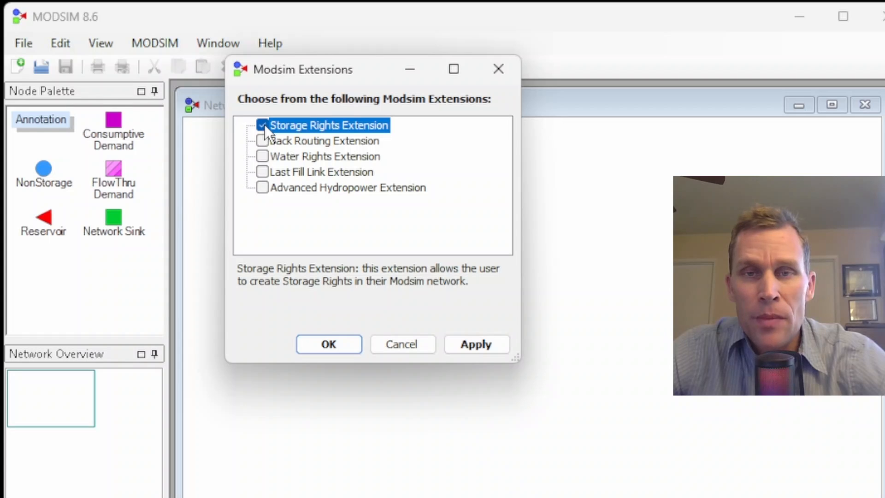
click(263, 156)
click(297, 159)
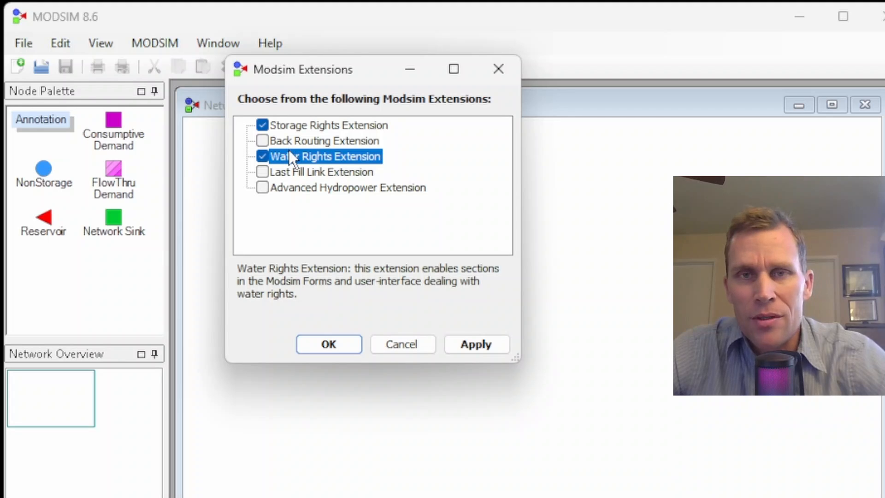
click(340, 345)
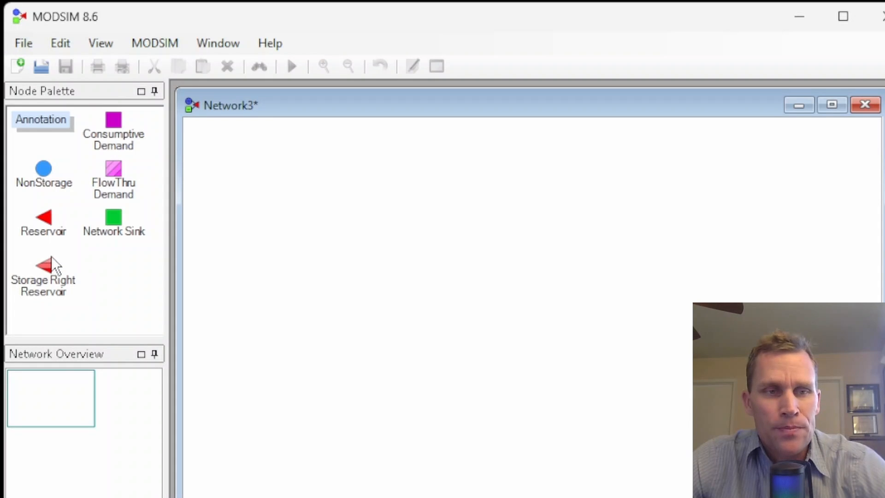
Place a Storage Right Reservoir node on the network and name it Res1.
drag(48, 264, 265, 175)
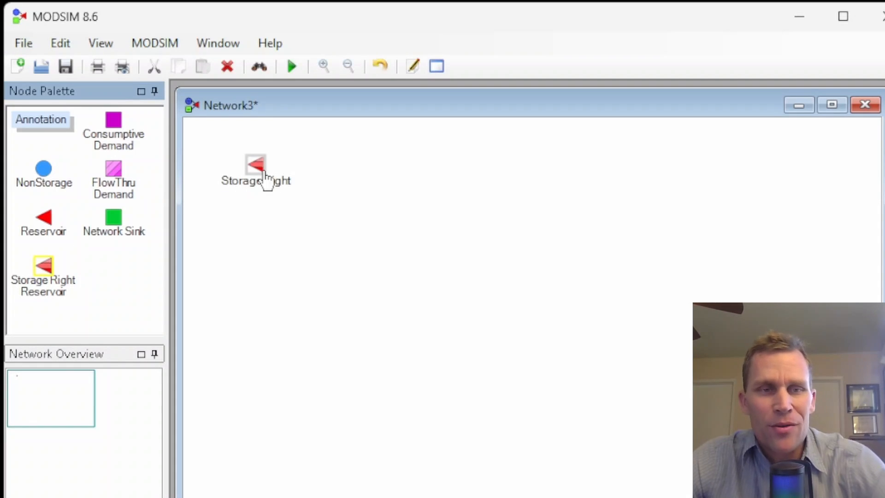
scroll(258, 192, up, 4)
click(265, 194)
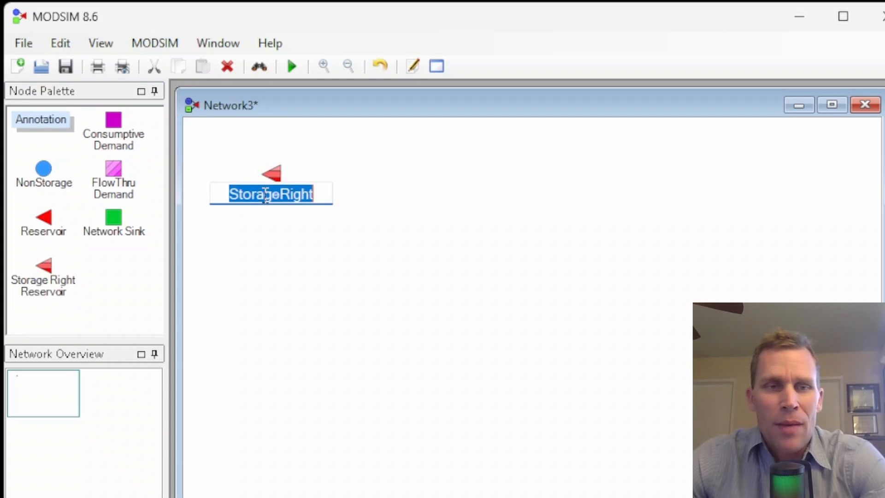
text(Res1)
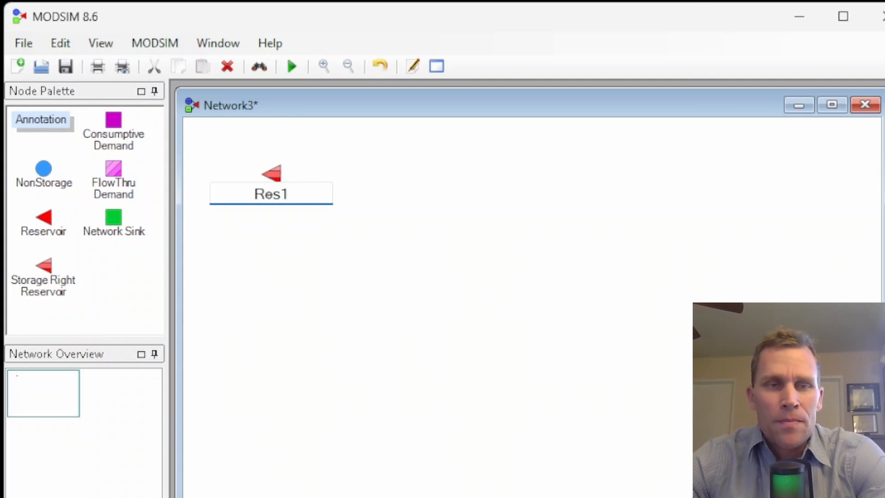
key(Return)
Add a second Storage Right Reservoir node to the right of Res1 and name it Res2.
drag(43, 270, 375, 185)
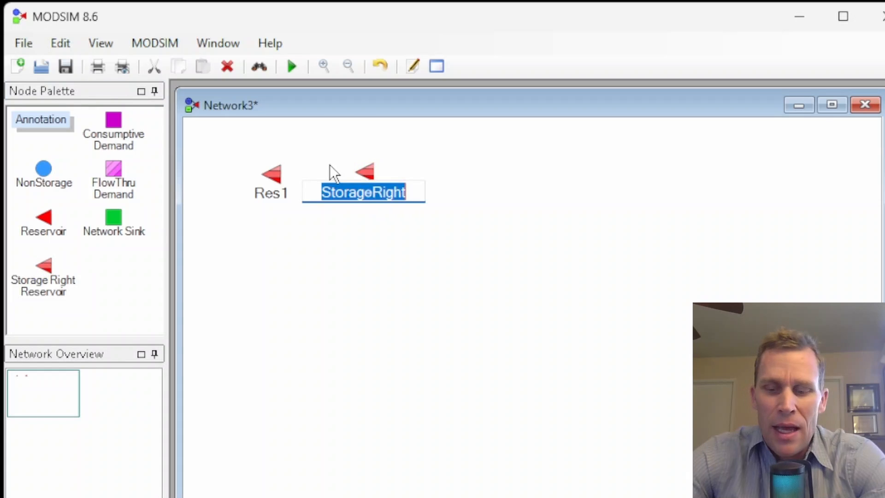
text(Res2)
key(Return)
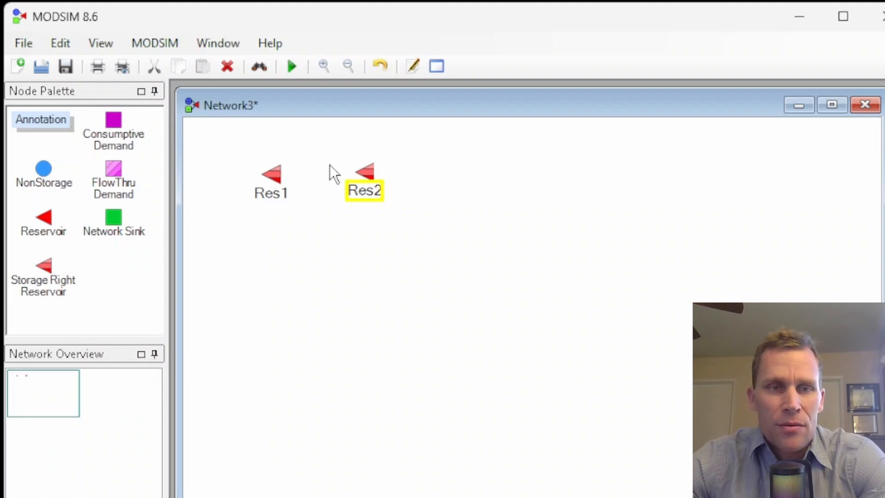
click(322, 260)
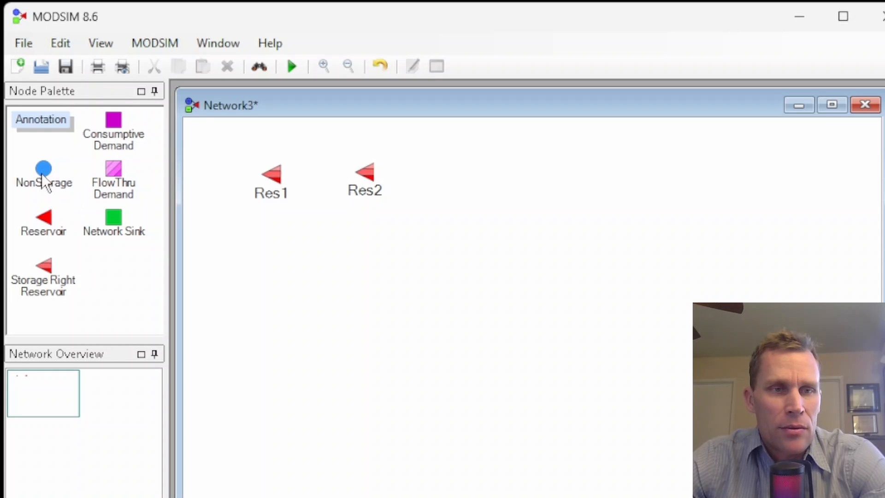
Place a NonStorage node below the two reservoirs and name it NS1.
drag(43, 175, 325, 265)
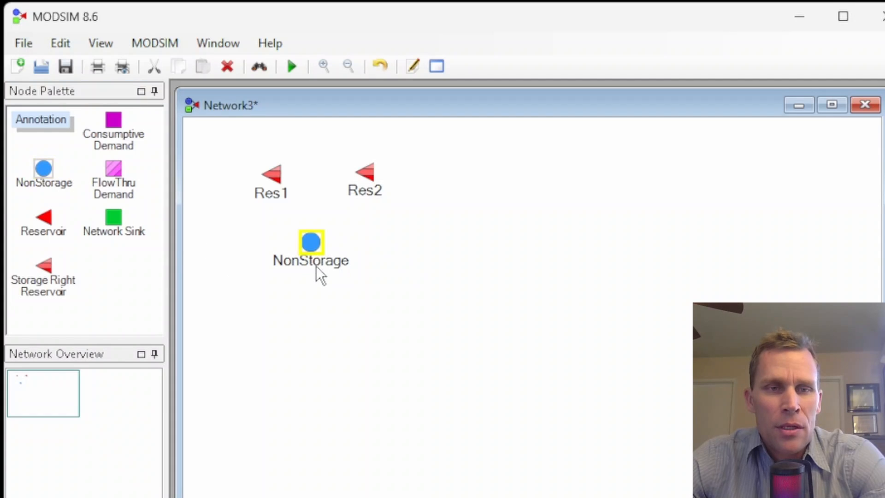
click(317, 263)
text(NS1)
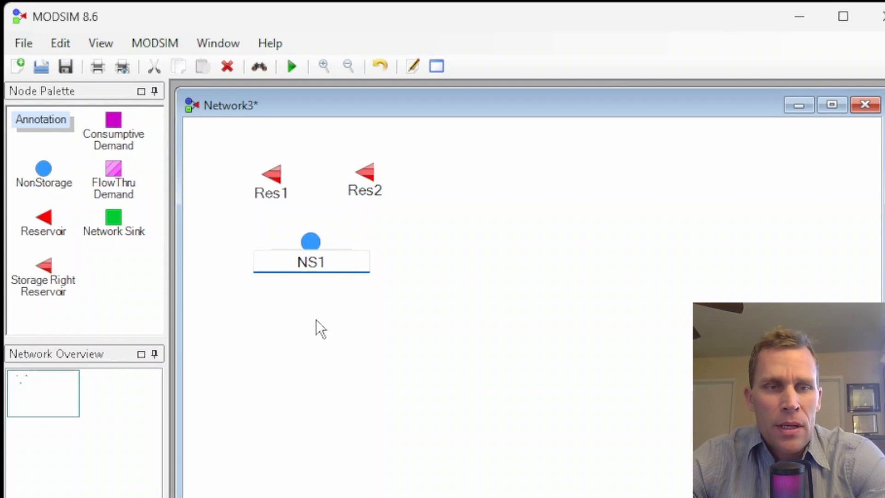
click(316, 320)
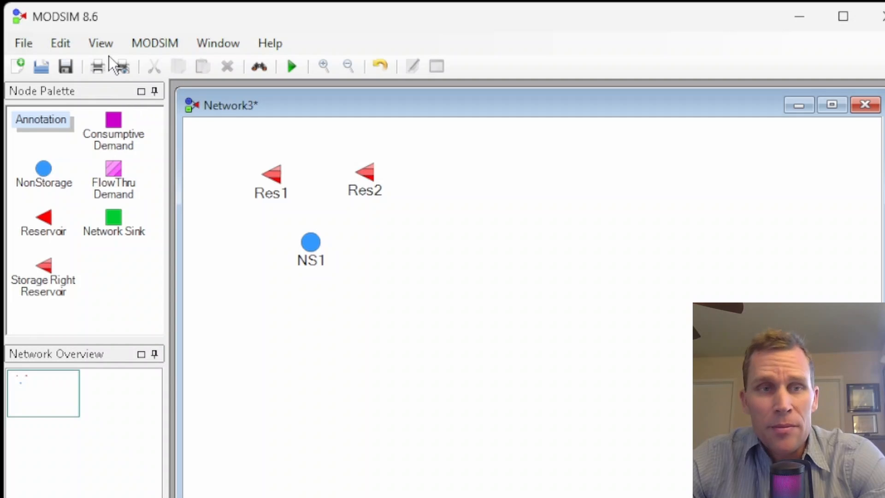
Place two Consumptive Demand nodes below NS1.
click(113, 119)
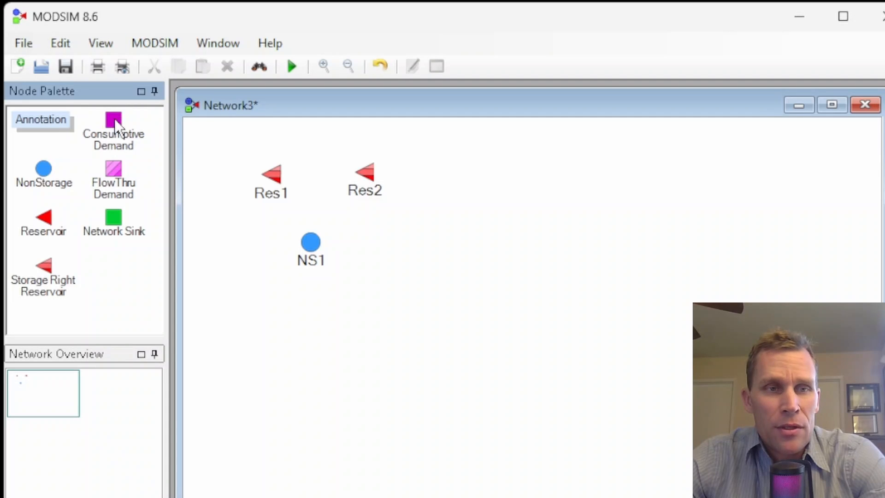
click(249, 321)
click(341, 328)
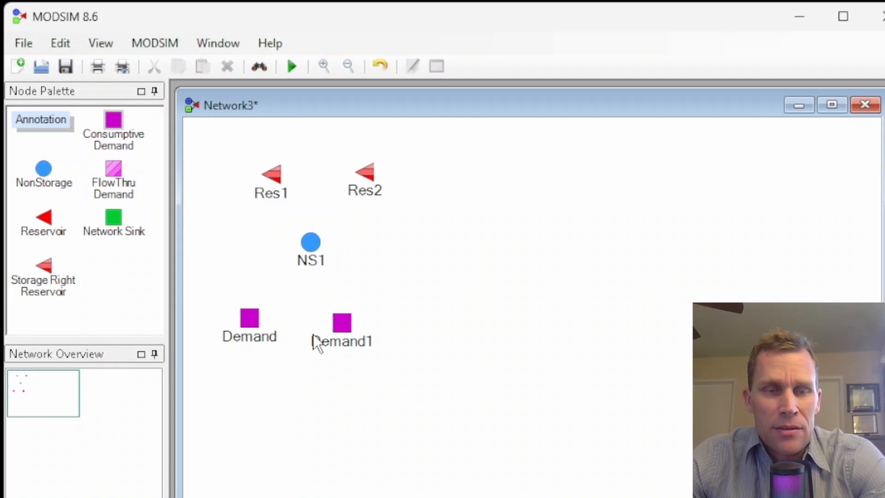
Rename the two demand nodes D1 and D2.
double_click(270, 338)
text(D1)
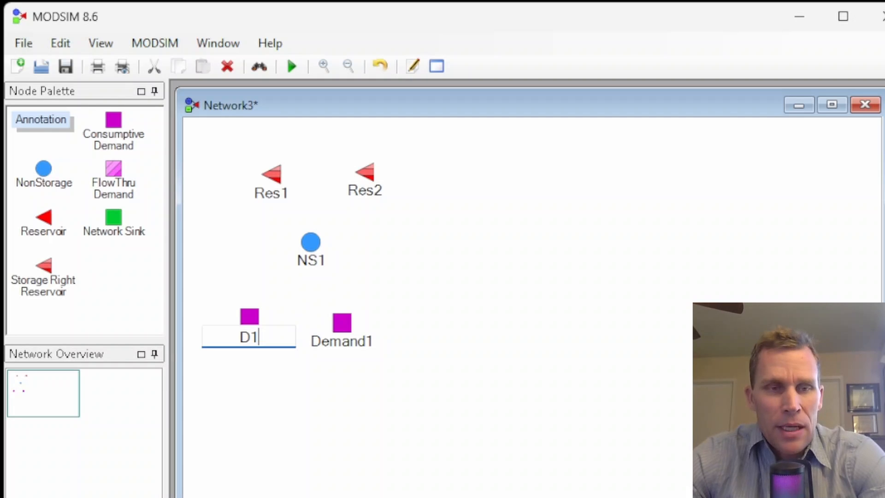
key(Return)
double_click(323, 342)
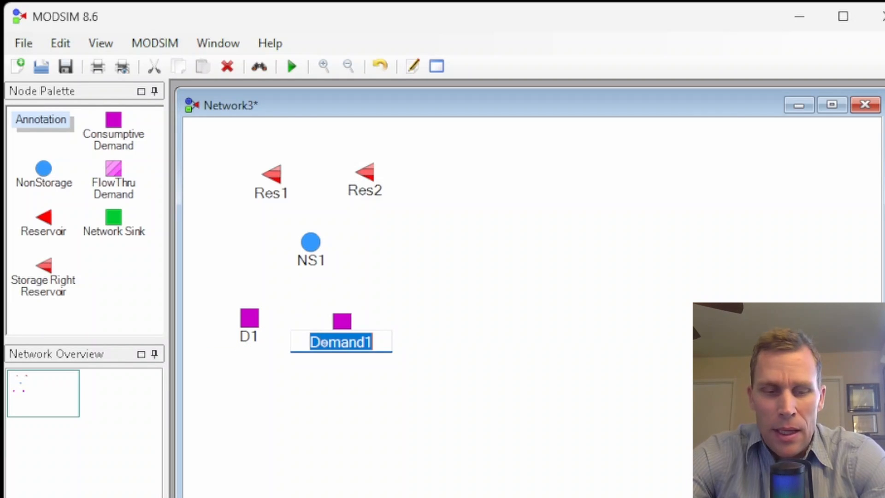
text(D2)
click(283, 371)
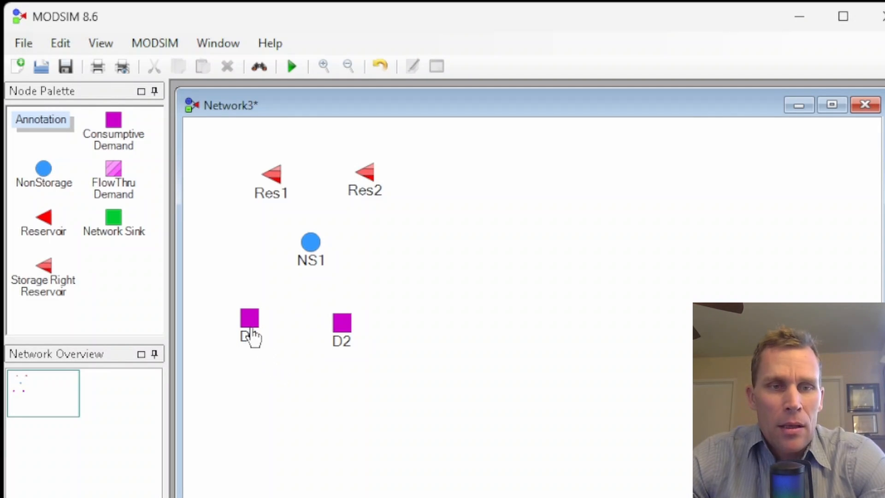
Draw links from Res1 and Res2 into NS1, and from NS1 to D1 and D2.
drag(252, 331, 256, 326)
drag(273, 198, 309, 240)
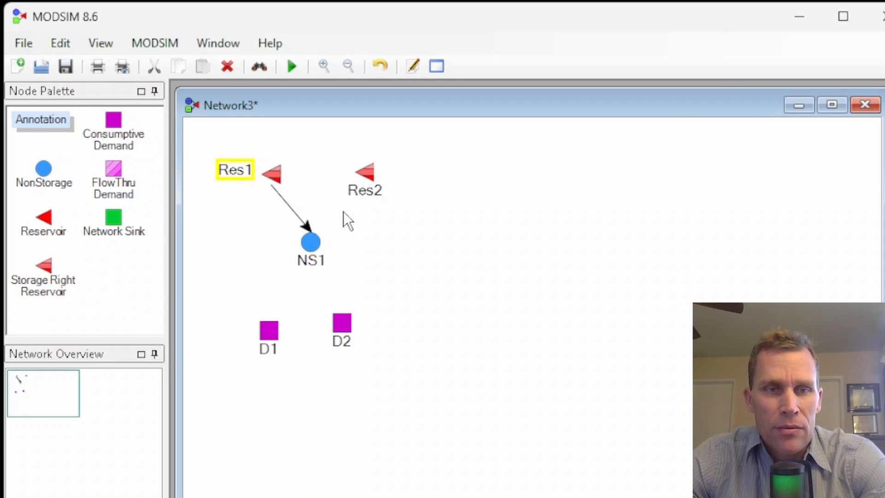
mouse_move(360, 198)
mouse_down()
mouse_move(397, 178)
mouse_move(353, 228)
mouse_move(325, 241)
mouse_move(341, 254)
mouse_move(336, 247)
mouse_move(281, 317)
mouse_up()
drag(311, 253, 341, 320)
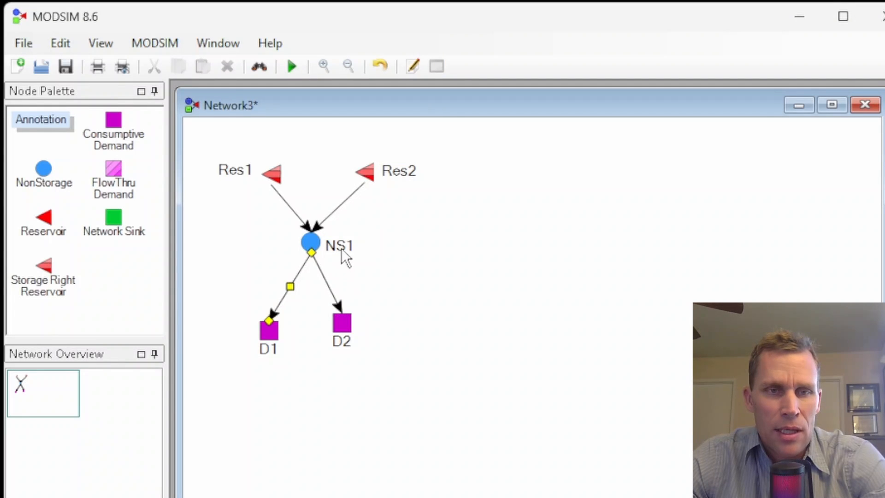
click(341, 248)
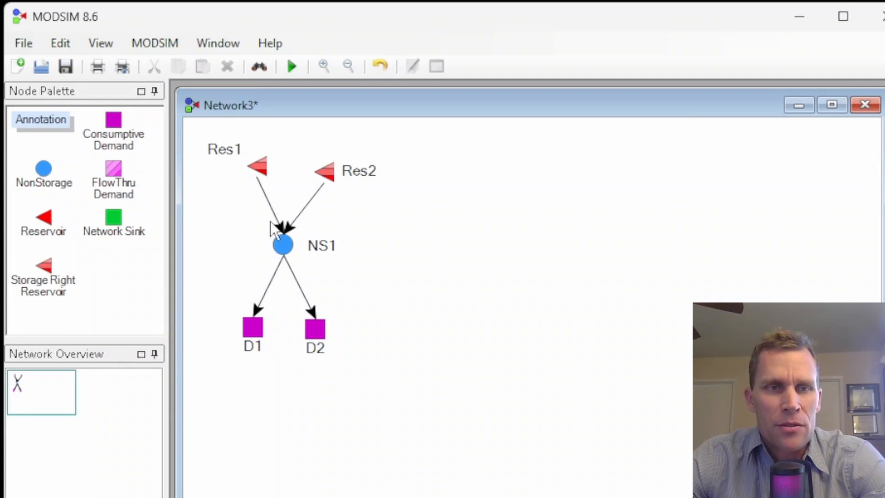
Open Res1's properties and set maximum volume 100000, minimum volume 20000 and initial volume 60000 acre-ft.
drag(328, 173, 324, 157)
right_click(262, 167)
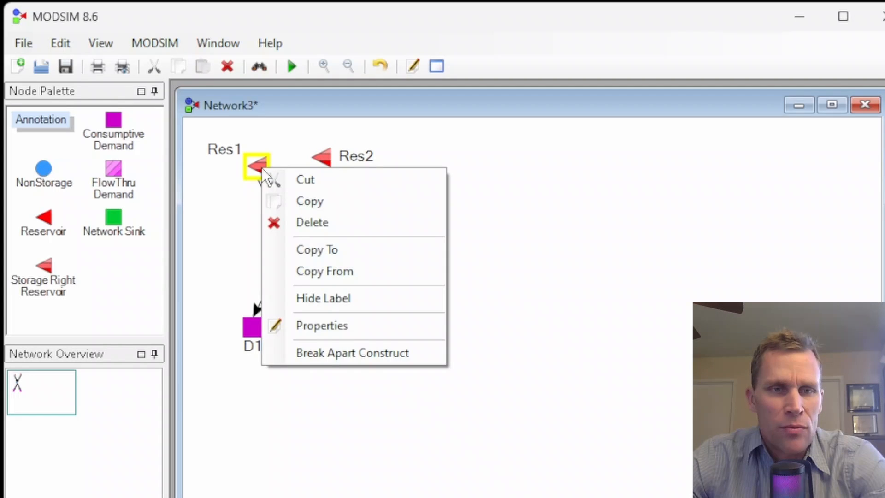
click(304, 326)
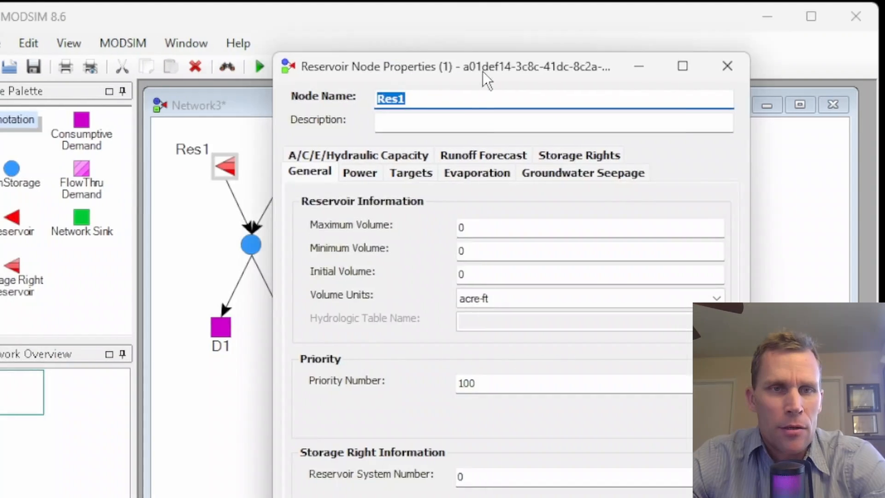
drag(482, 71, 544, 34)
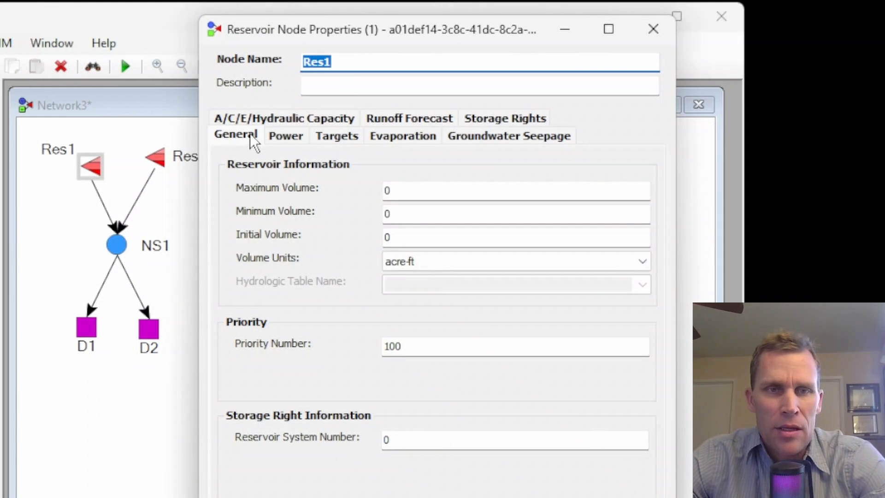
click(247, 135)
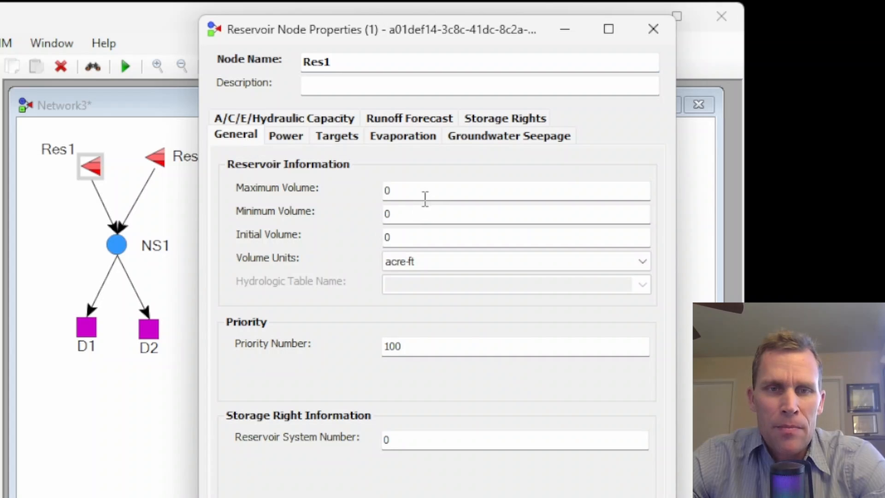
click(386, 190)
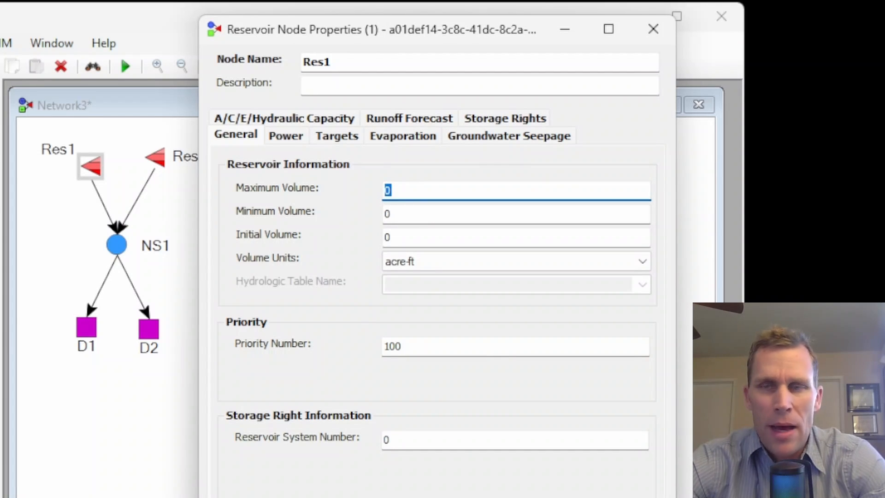
text(100)
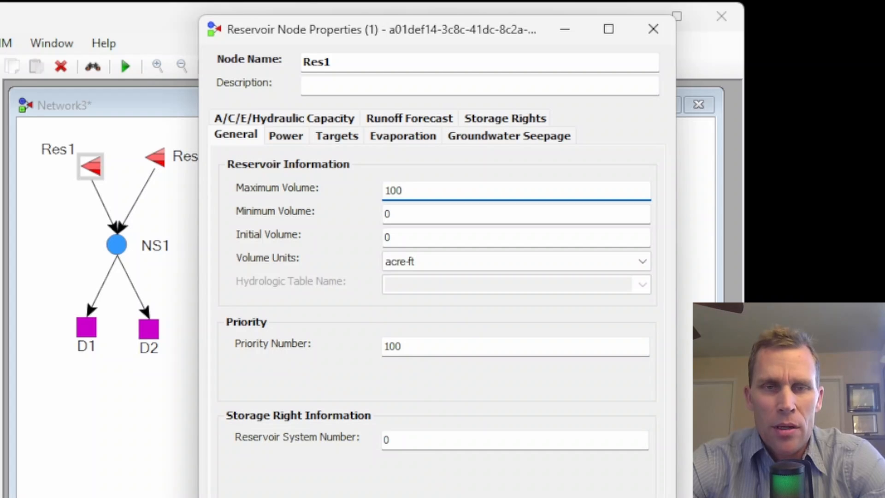
text(000)
key(Tab)
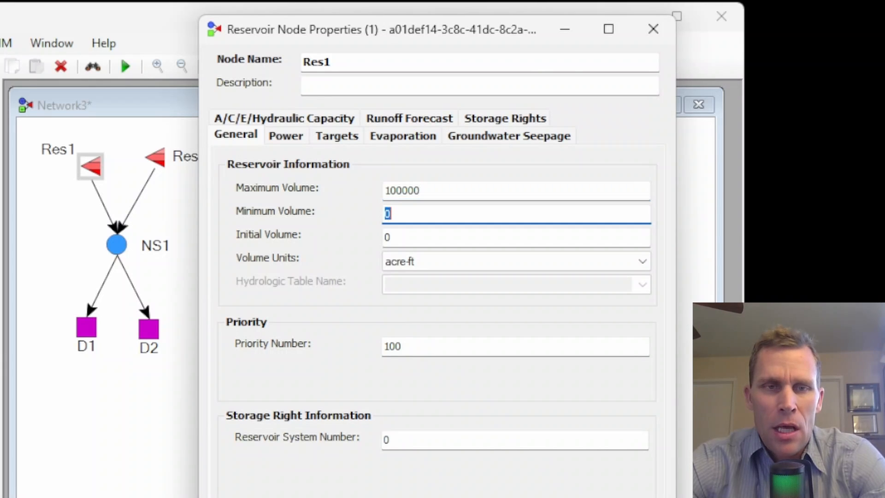
text(20000)
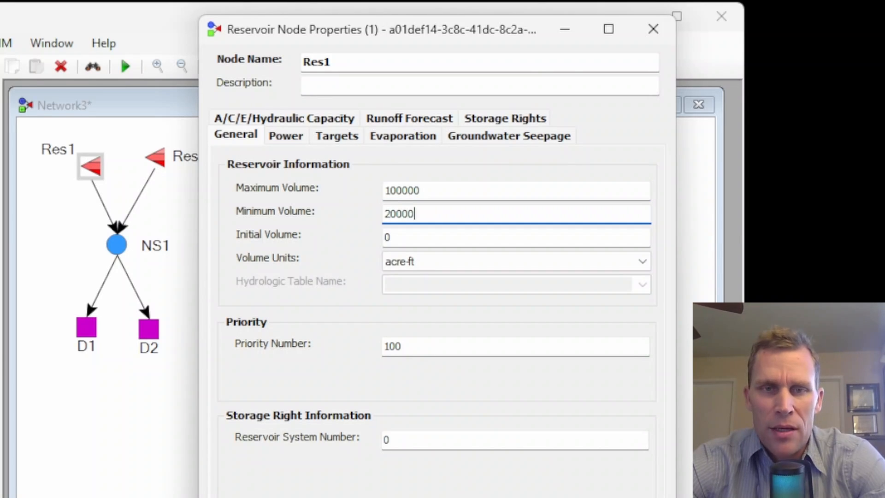
key(Tab)
text(60000)
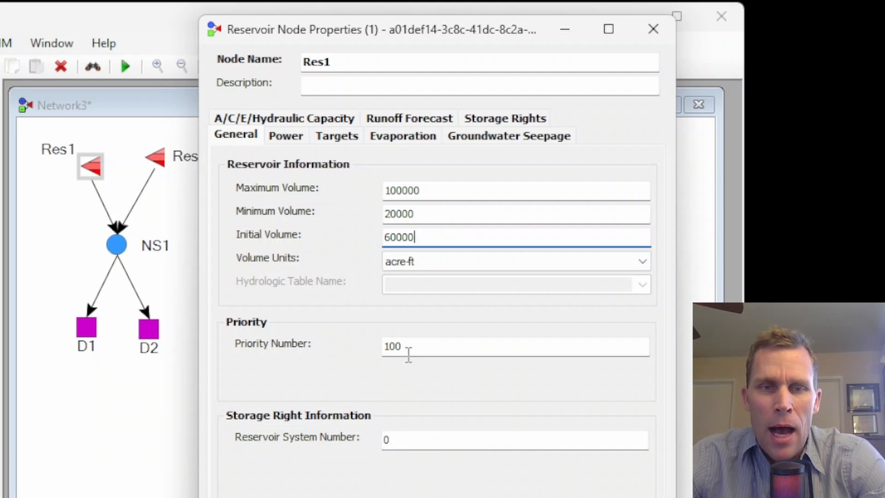
Review the Storage Rights tab, then apply and close Res1's properties.
click(500, 119)
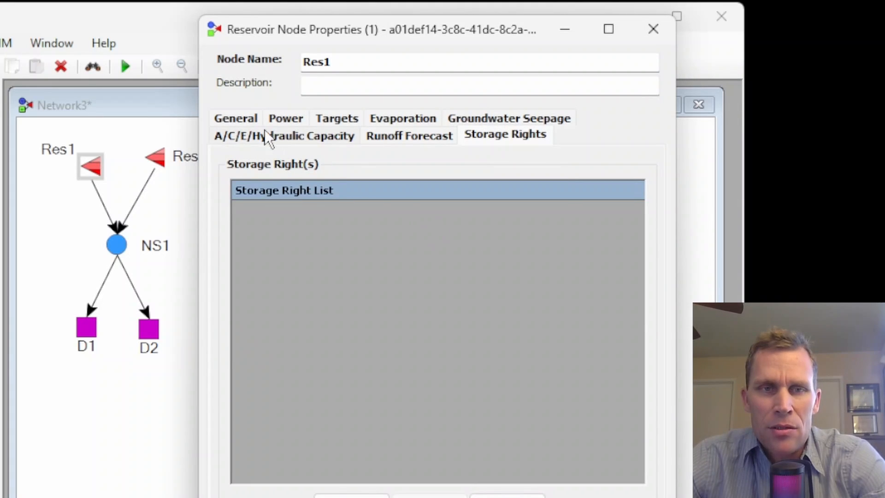
click(236, 119)
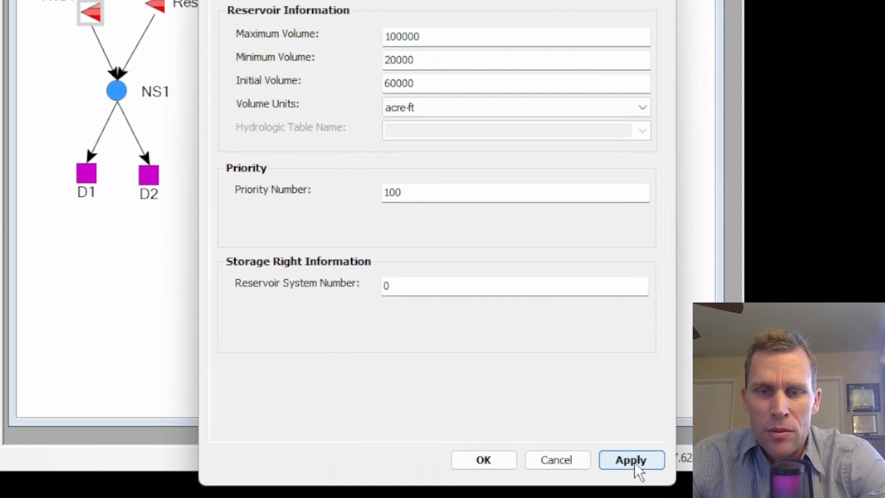
click(634, 462)
click(491, 460)
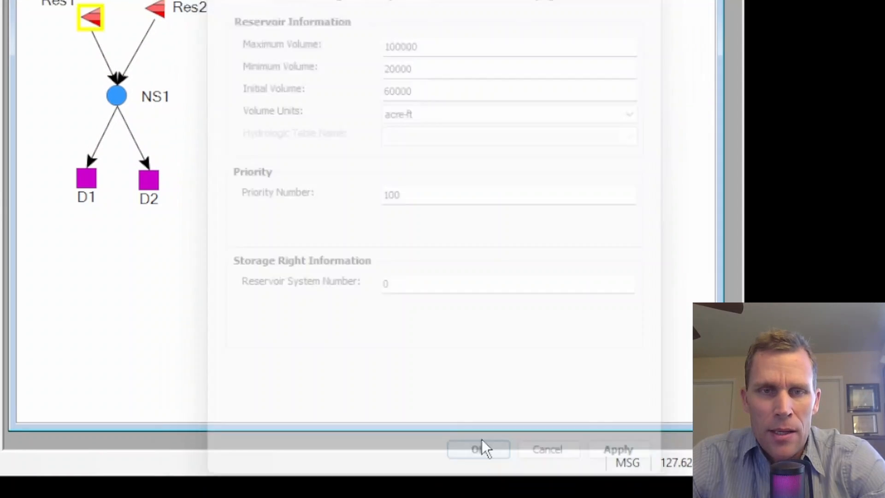
Open Res2's properties and set its maximum volume to 100000 acre-ft.
right_click(159, 9)
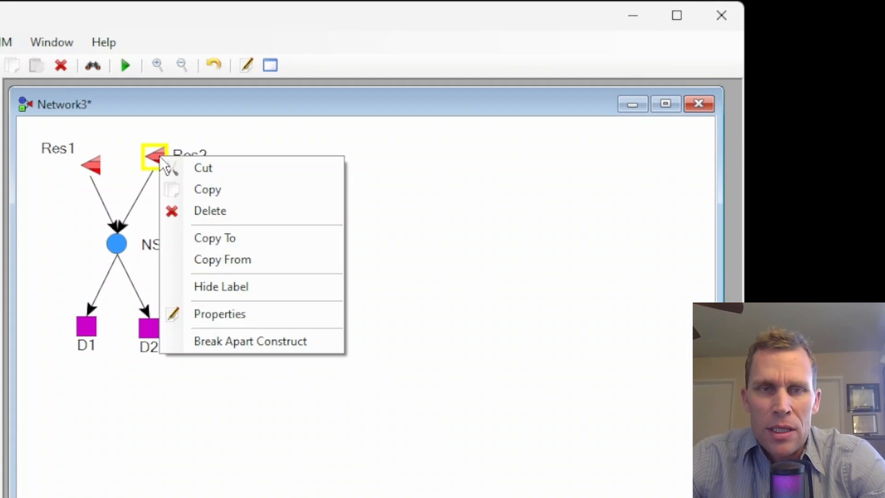
click(229, 313)
drag(109, 109, 484, 65)
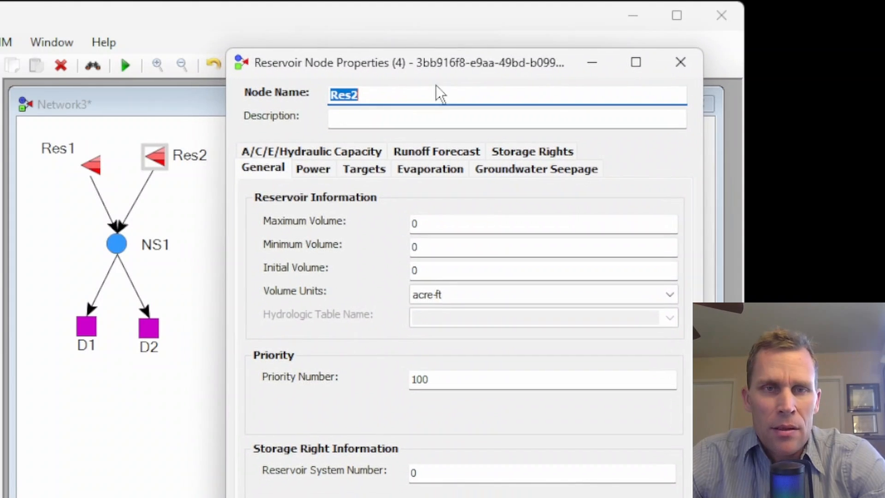
drag(389, 91, 333, 121)
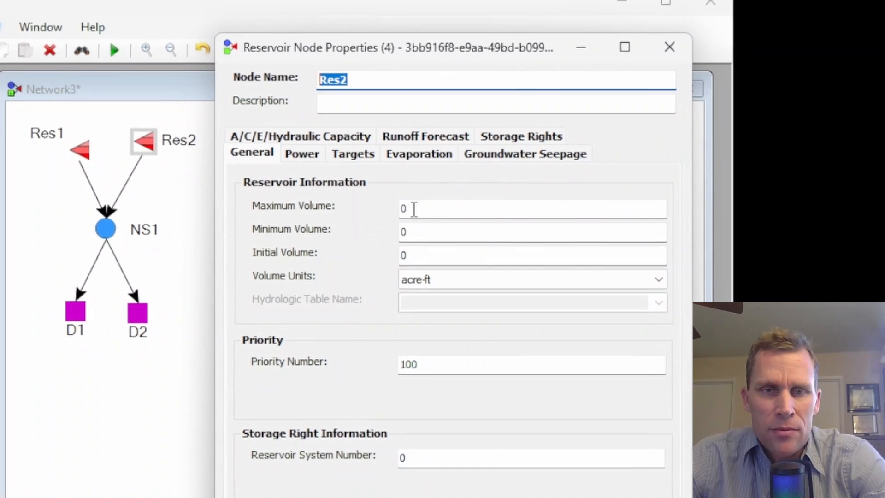
double_click(419, 224)
text(100000)
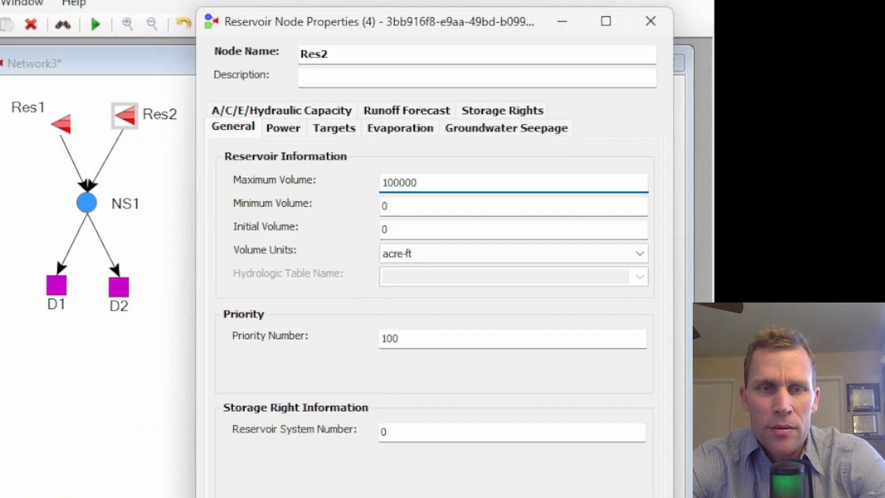
Set Res2's minimum volume to 20000 and initial volume to 60000 acre-ft.
key(Tab)
text(20000)
key(Tab)
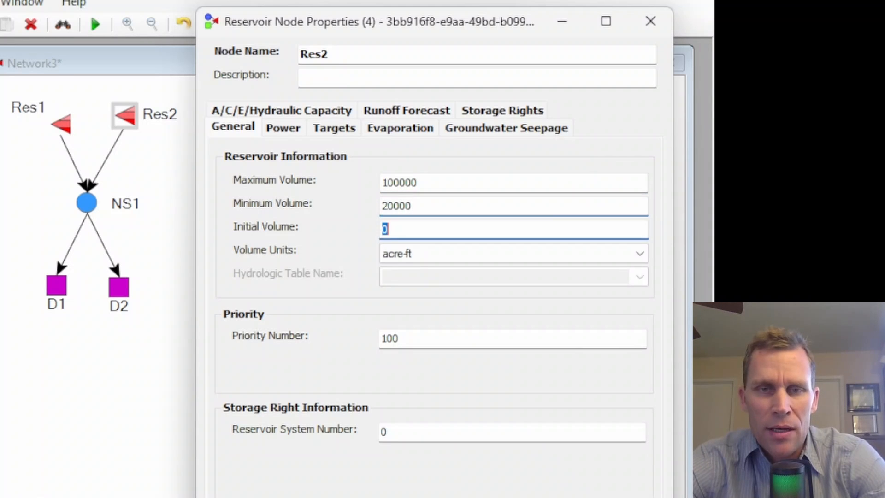
text(60000)
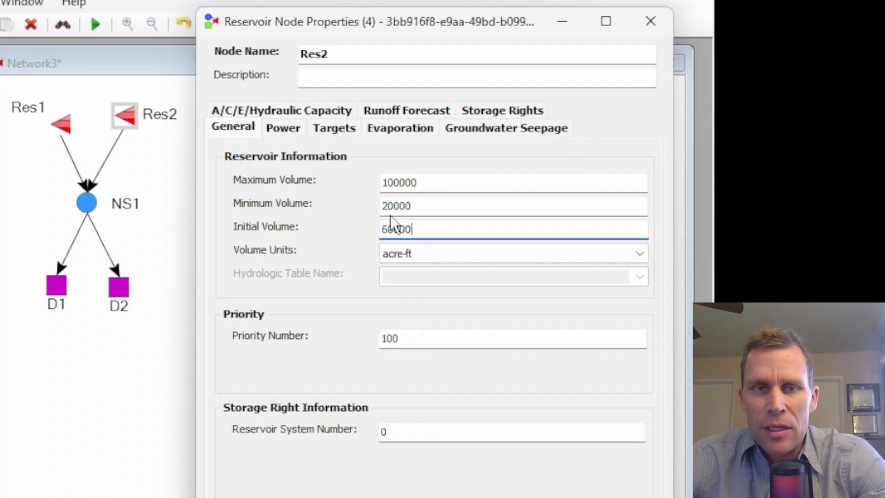
Review Res2's Storage Rights tab, then close its properties.
drag(423, 205, 361, 206)
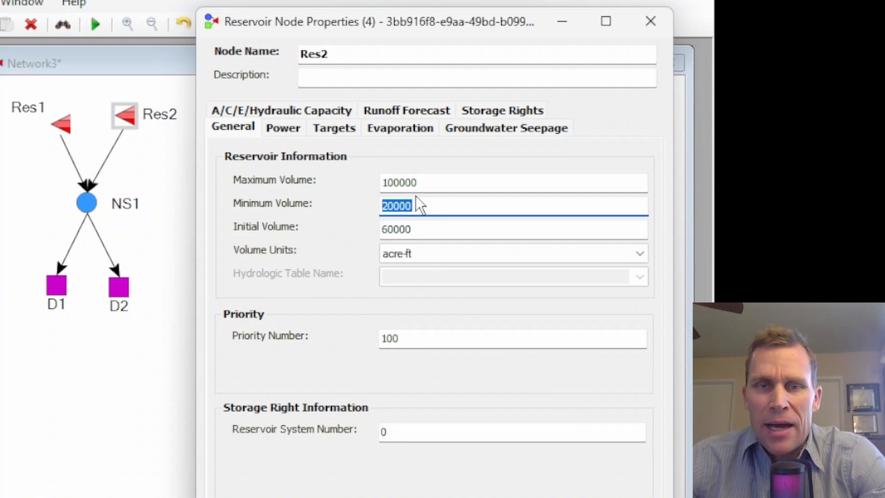
drag(362, 29, 356, 9)
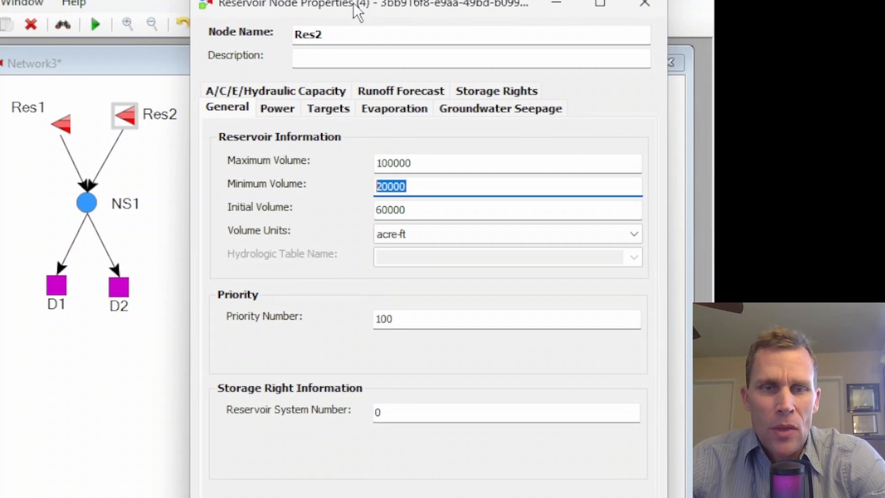
drag(433, 317, 376, 317)
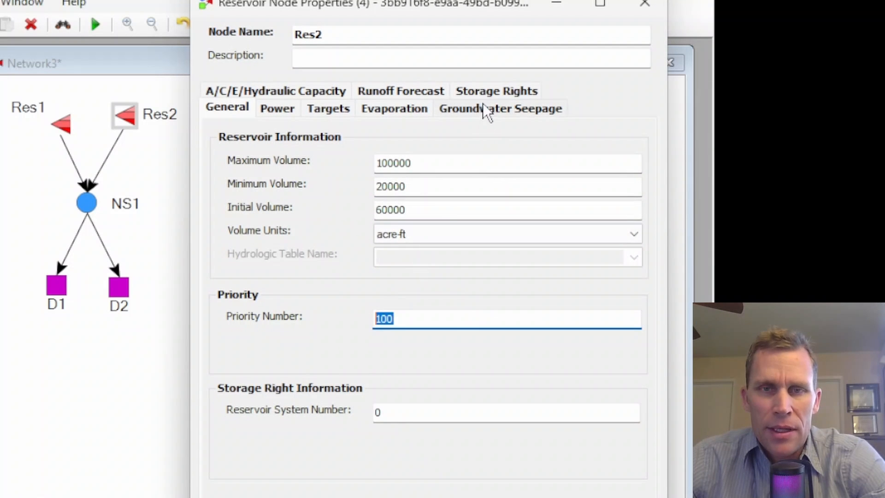
click(482, 90)
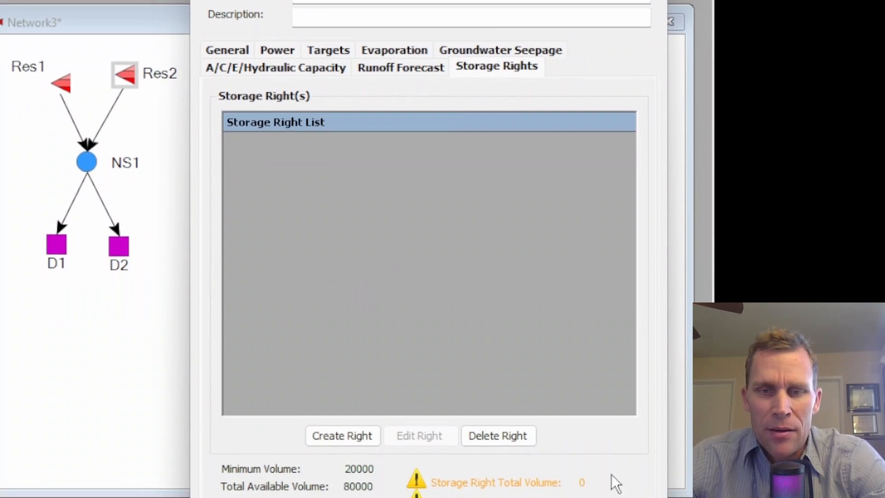
click(486, 482)
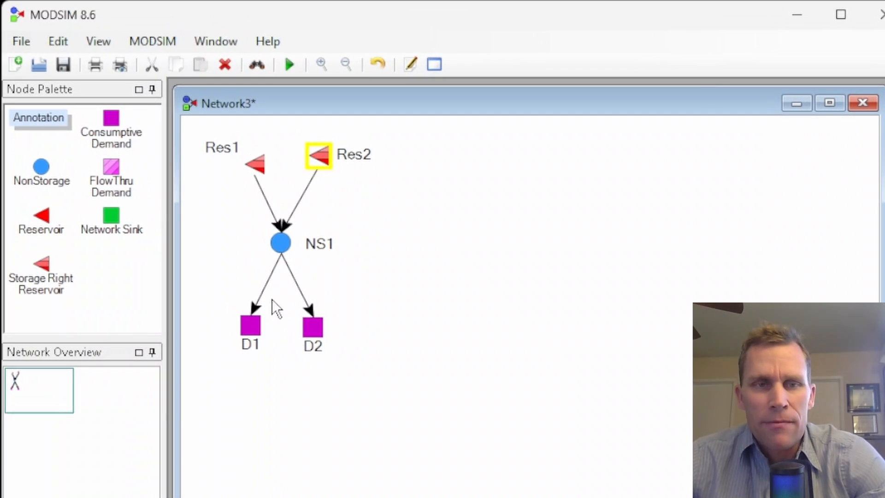
Open D1's properties and set its demand flow rate to 1000 acre-ft per month and priority number to 90.
right_click(248, 326)
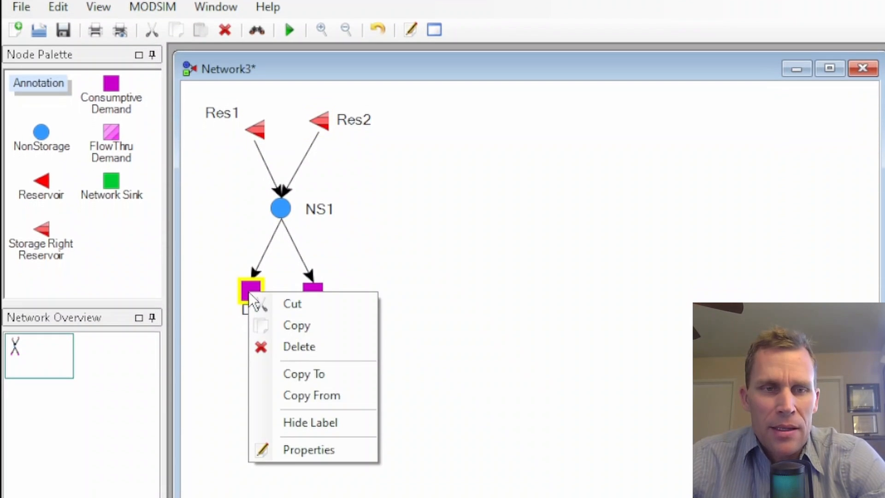
click(308, 443)
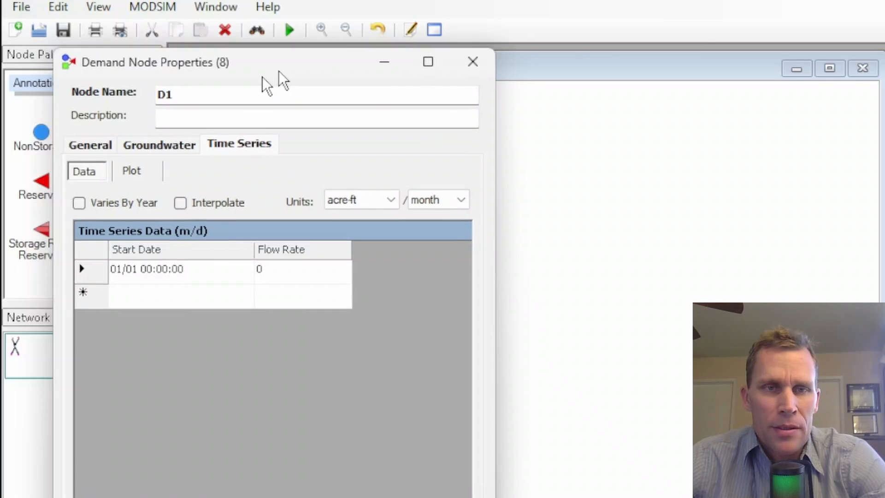
drag(278, 71, 580, 30)
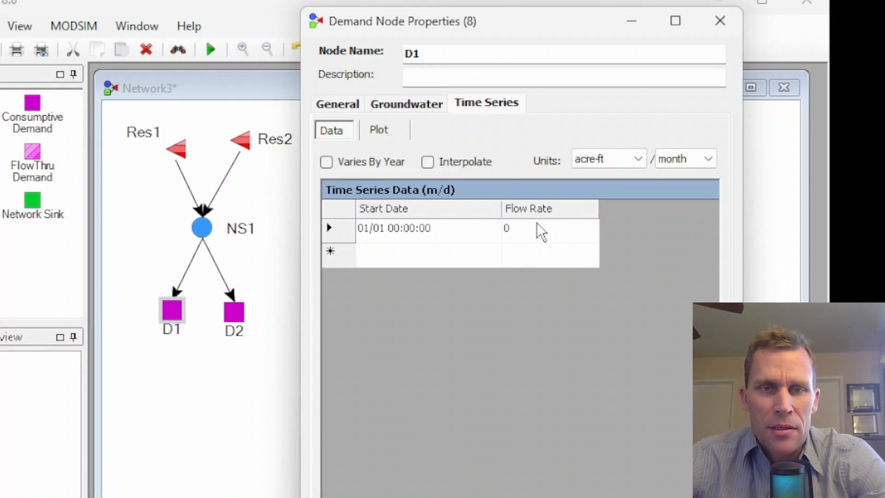
click(620, 198)
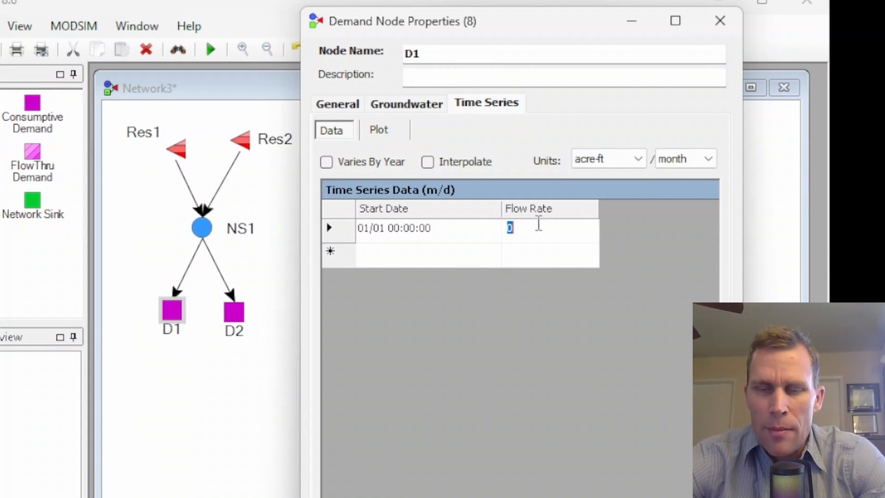
text(1000)
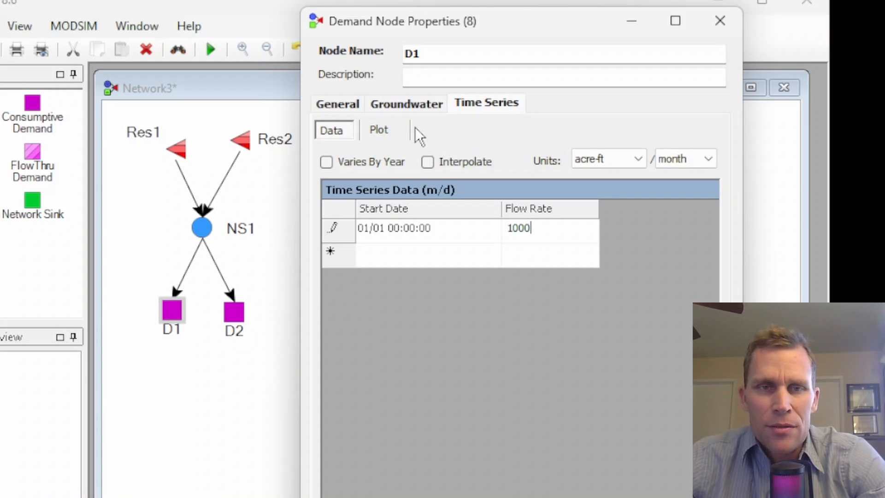
click(339, 107)
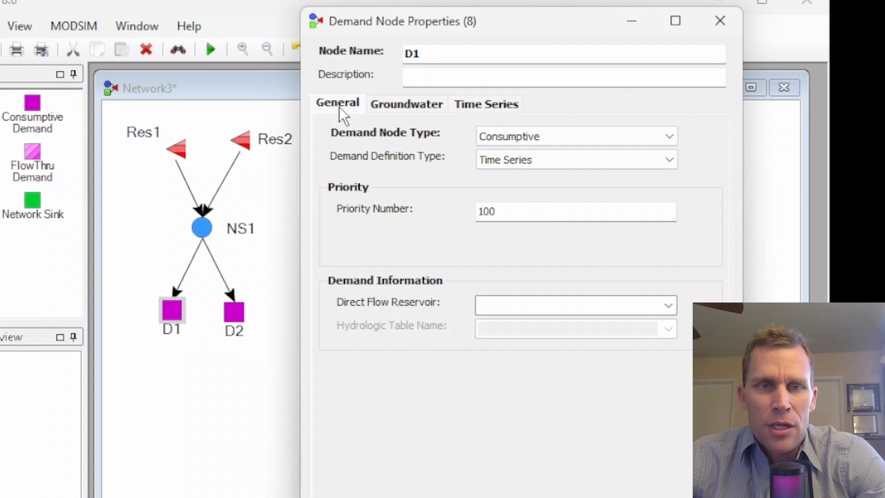
double_click(496, 208)
text(90)
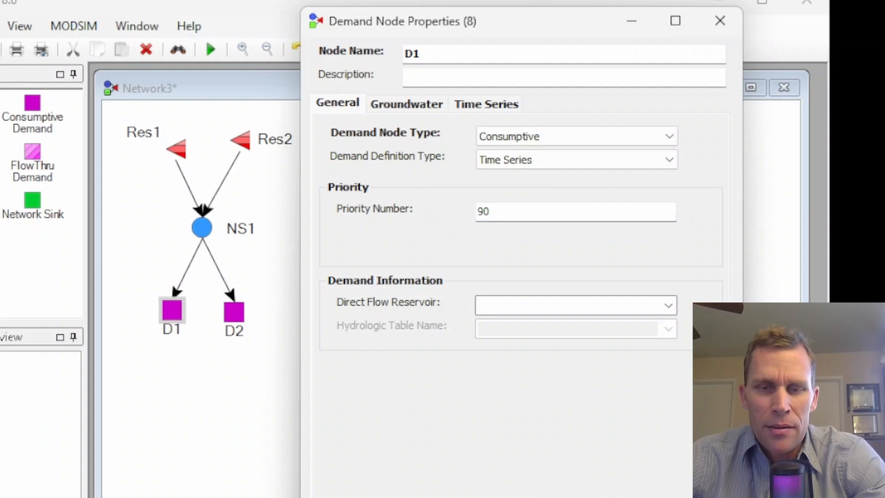
key(Return)
Open D2's properties, set its priority number to 90 and demand flow rate to 4000 acre-ft per month, then apply.
right_click(233, 316)
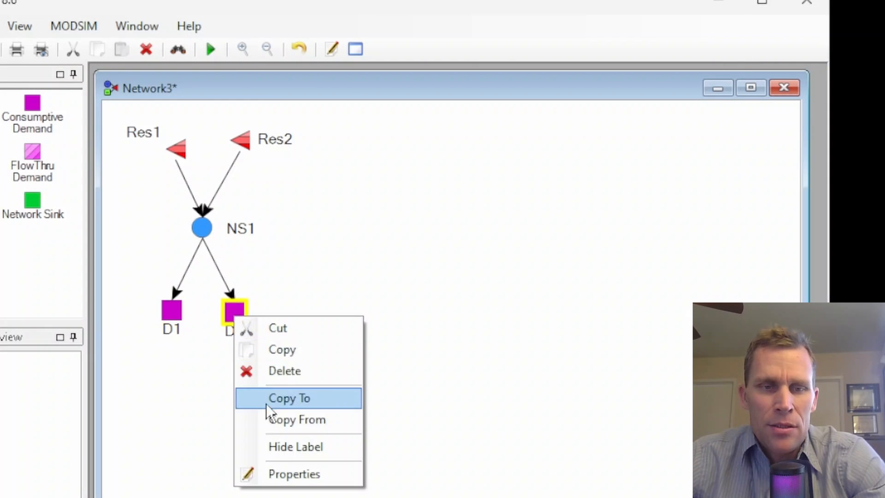
click(283, 471)
drag(166, 101, 537, 63)
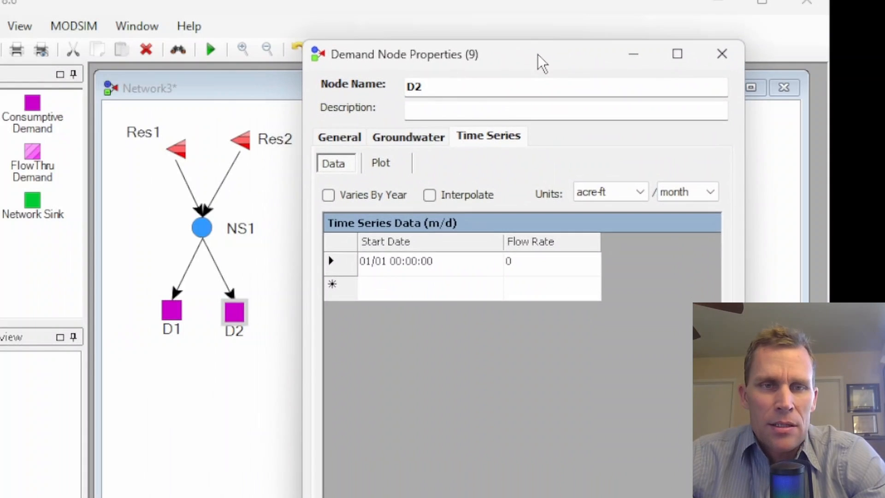
click(352, 140)
drag(520, 247, 468, 251)
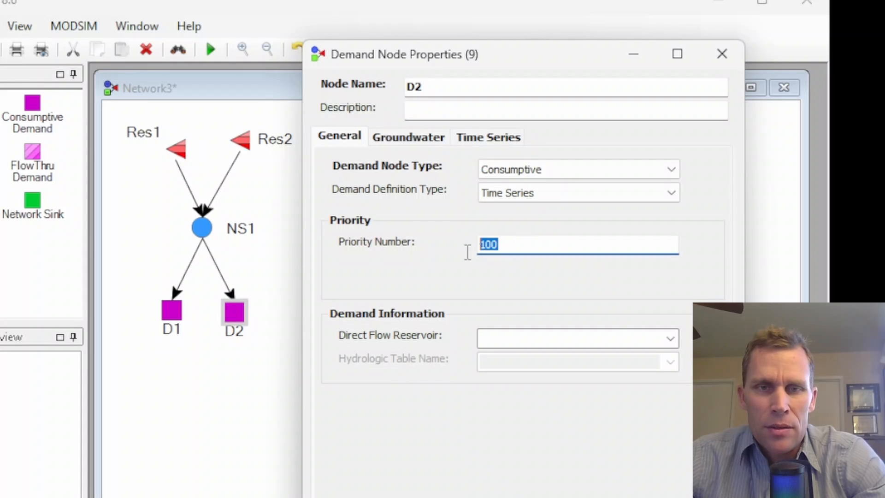
text(90)
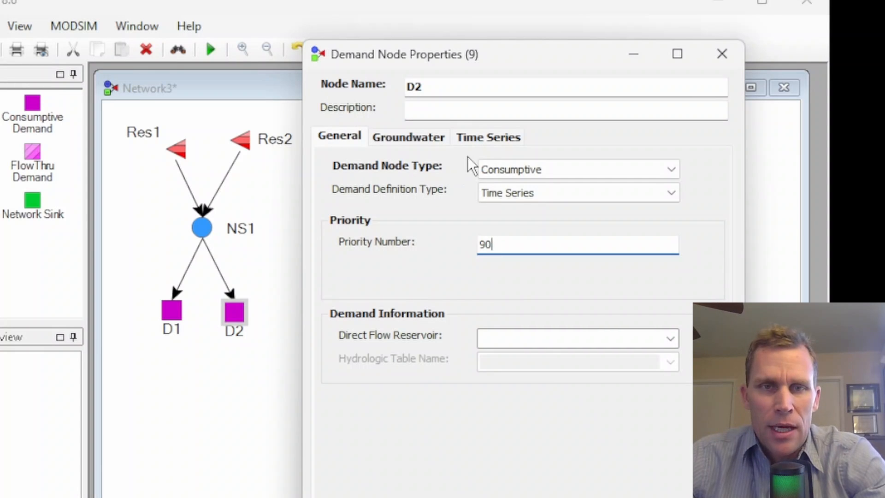
click(477, 140)
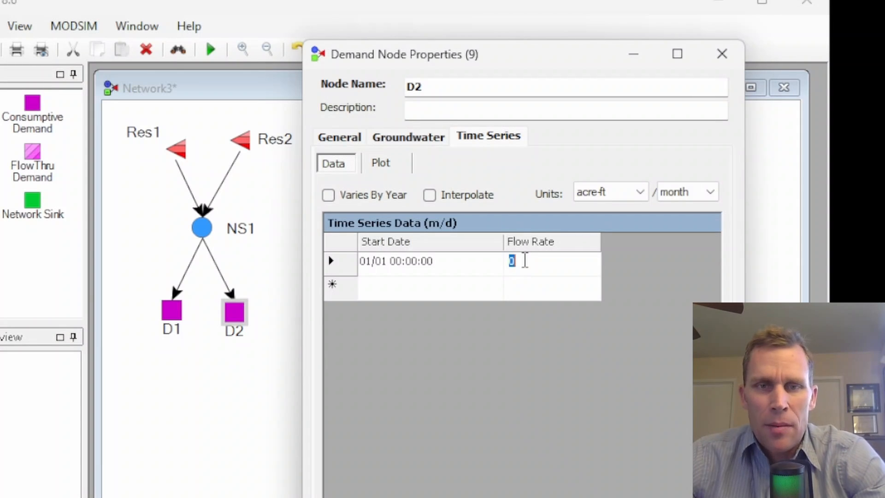
text(4000)
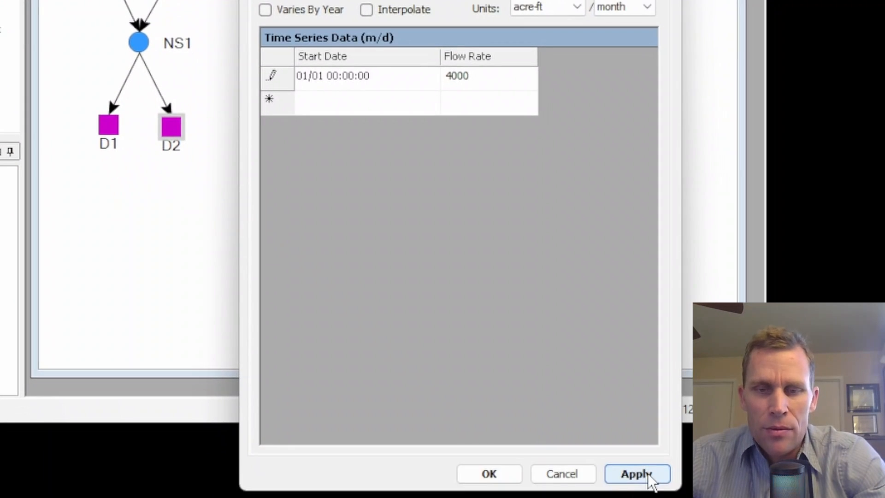
click(648, 472)
click(489, 474)
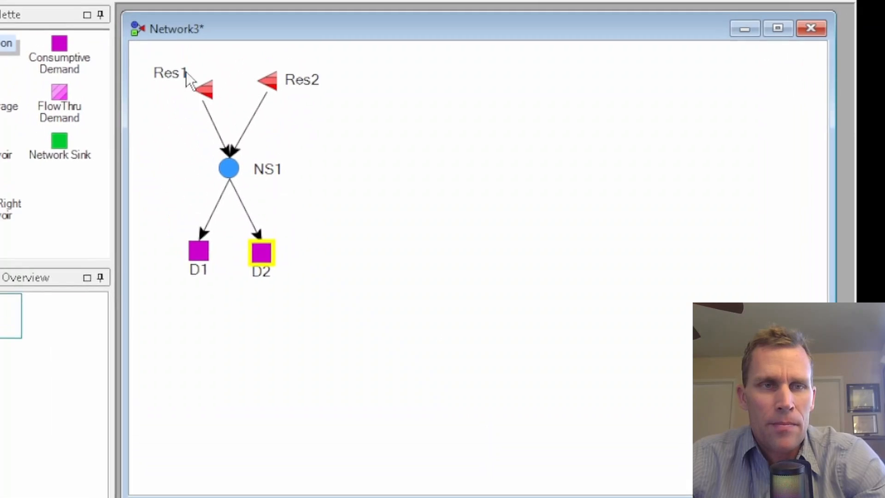
Open the Network Settings and review the monthly time step and simulation dates, then close.
click(164, 48)
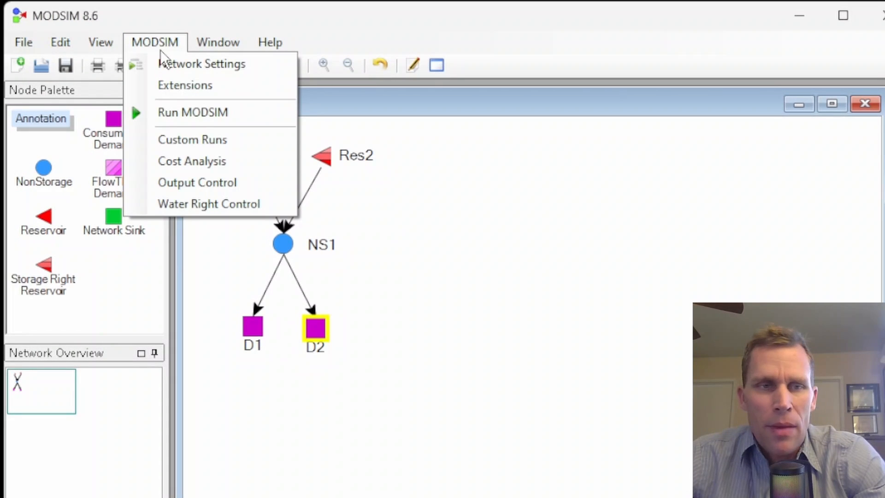
click(184, 68)
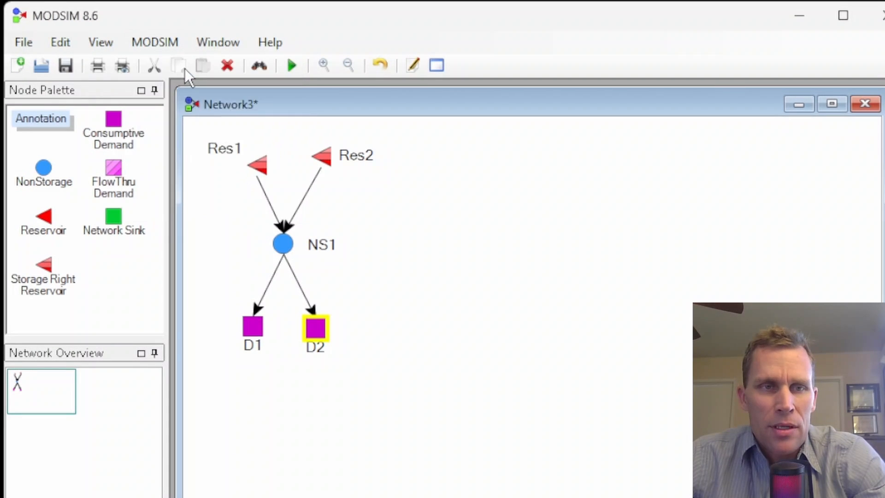
drag(185, 107, 540, 52)
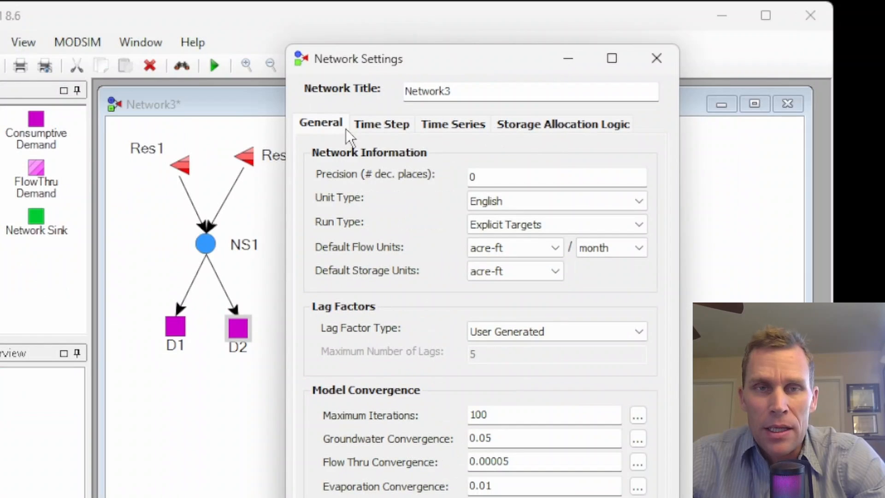
click(472, 121)
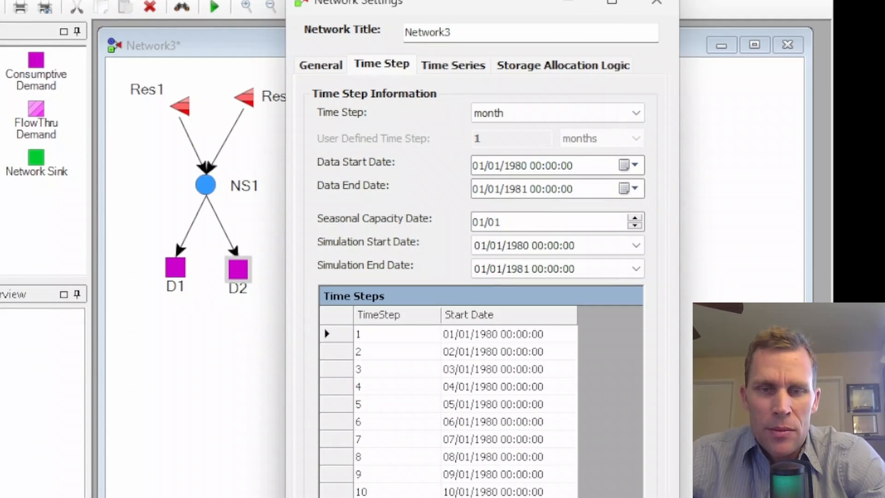
click(507, 469)
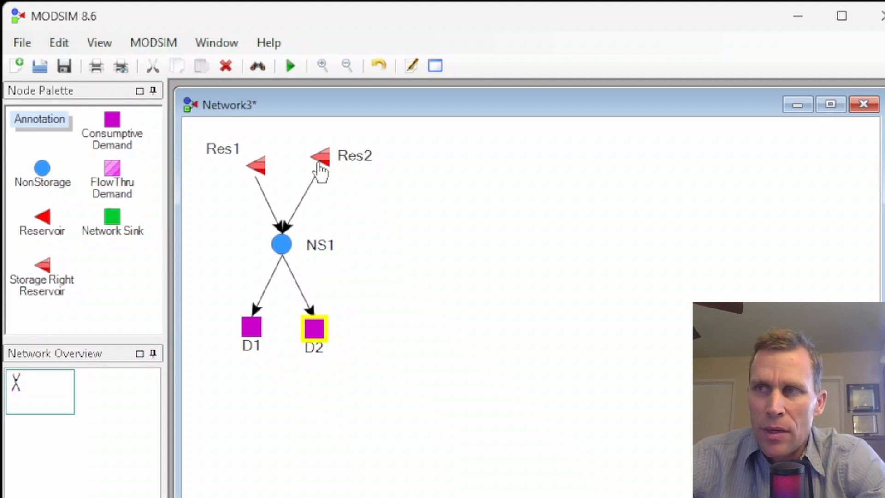
Open Res1's properties and create a new storage right from its Storage Rights tab.
right_click(258, 166)
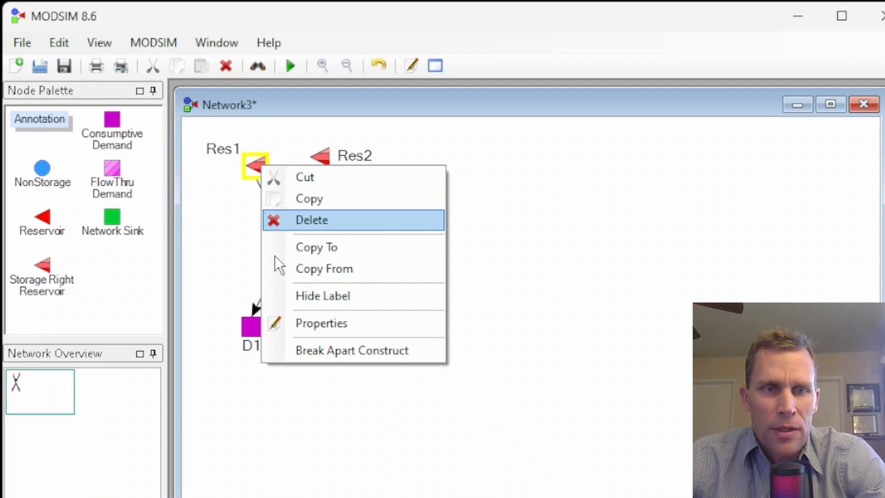
click(305, 321)
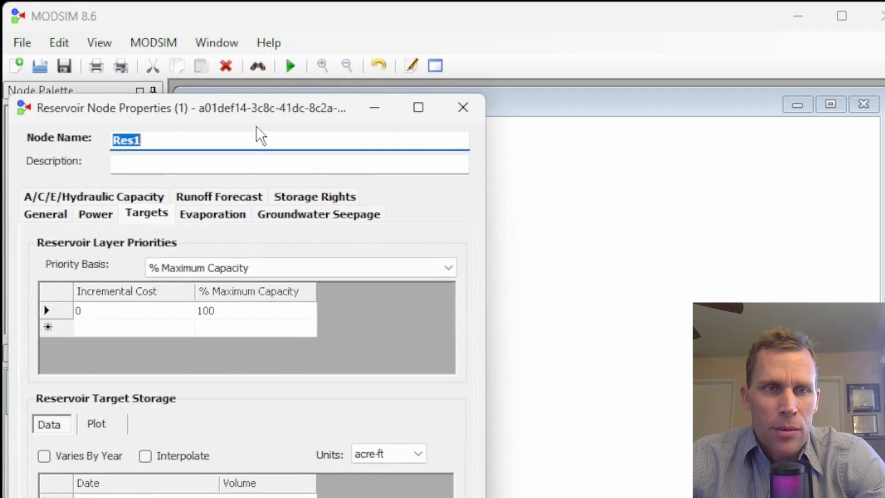
drag(239, 104, 599, 61)
drag(532, 49, 543, 35)
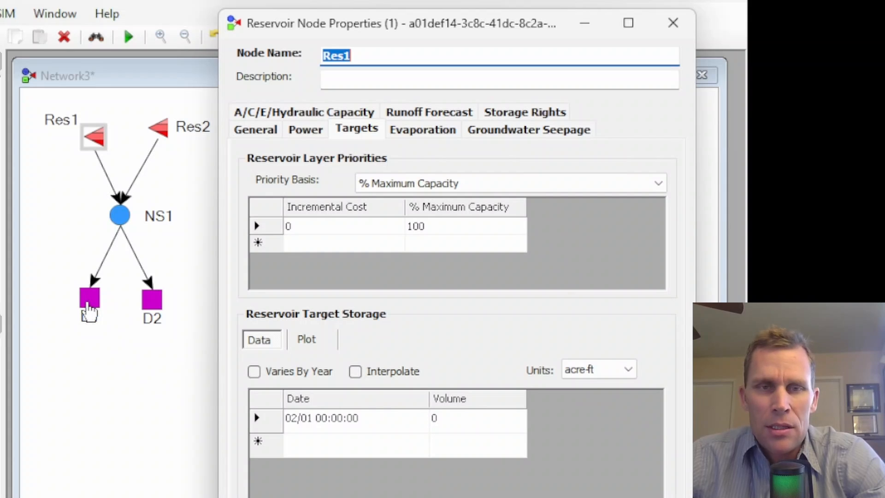
click(518, 112)
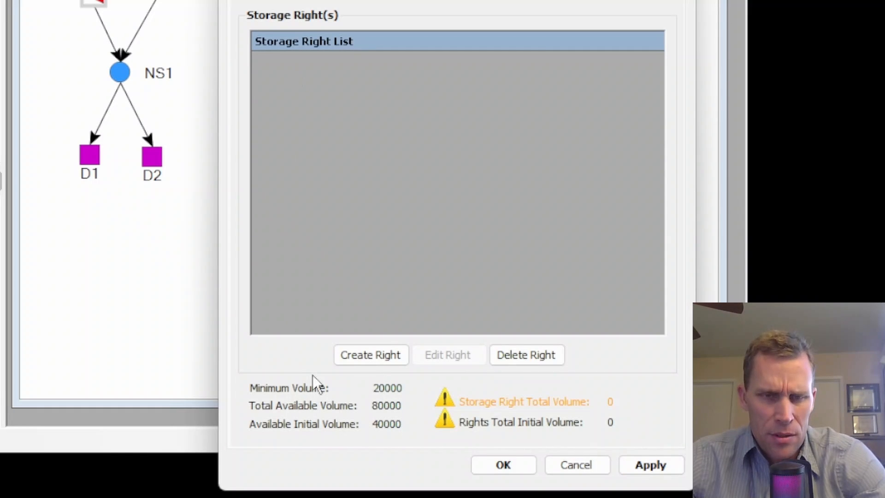
click(369, 359)
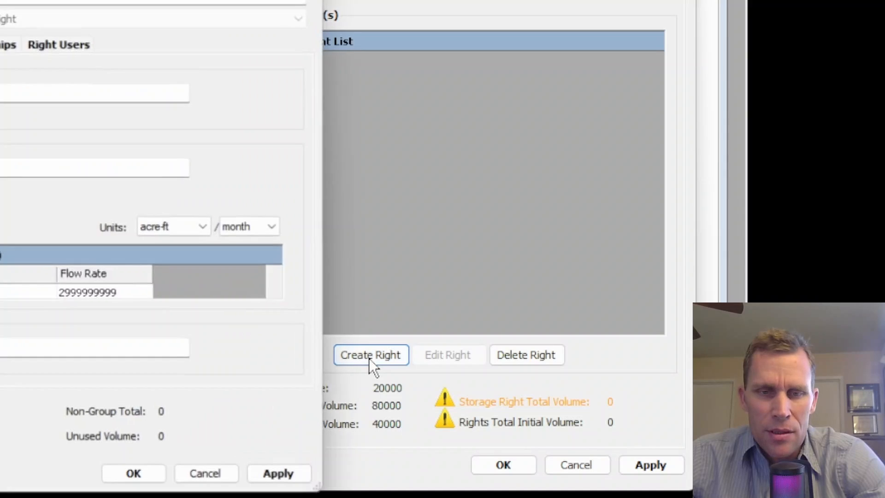
drag(134, 0, 509, 0)
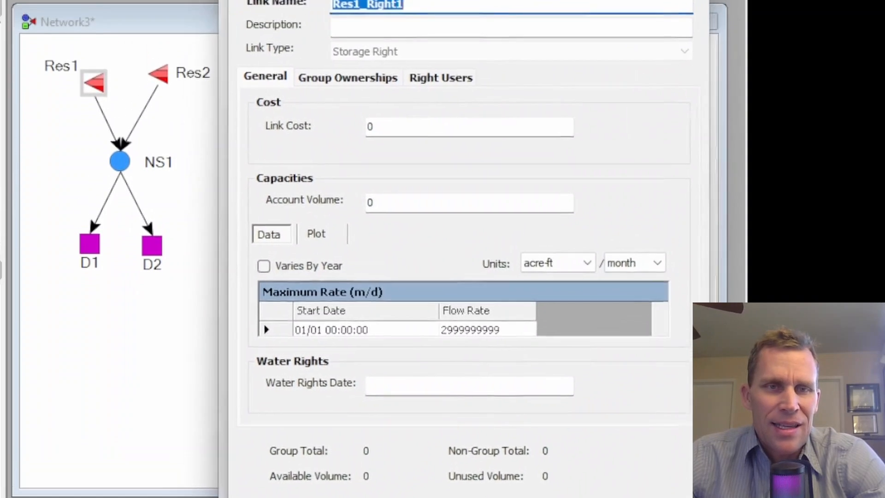
Rename the new storage right as Res1-D1.
click(423, 49)
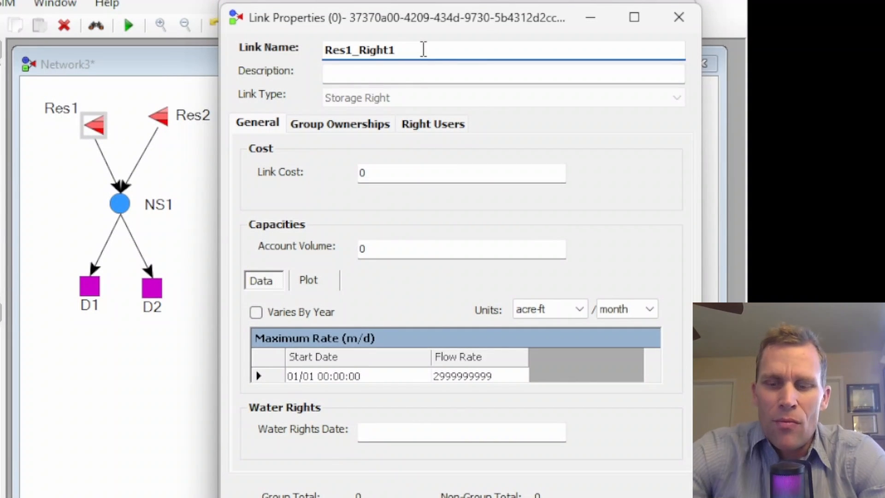
key(BackSpace)
key(BackSpace)
key(BackSpace)
key(BackSpace)
key(BackSpace)
key(BackSpace)
key(BackSpace)
text(-D1)
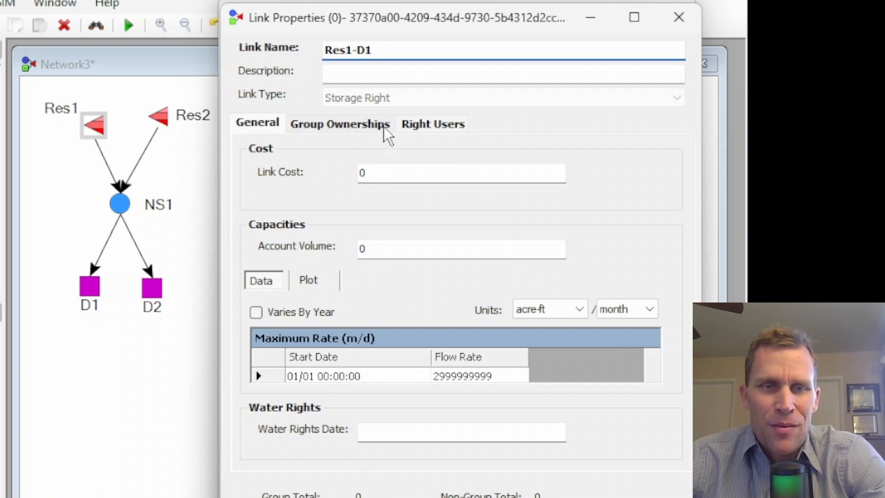
click(398, 170)
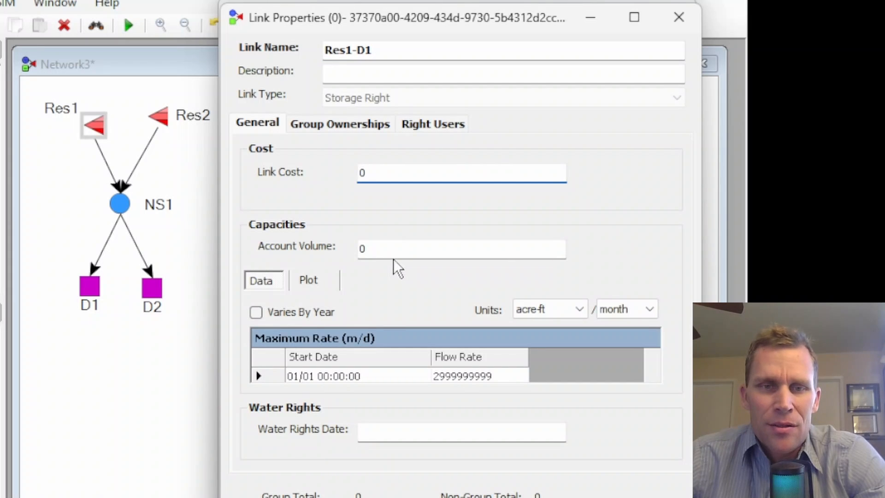
Set the Res1-D1 storage right's account volume to 10000 and apply the change.
key(Tab)
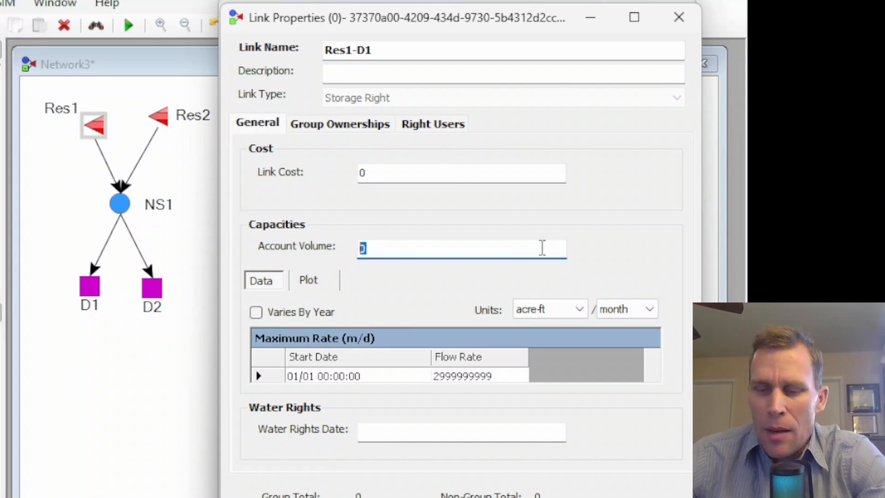
text(10000)
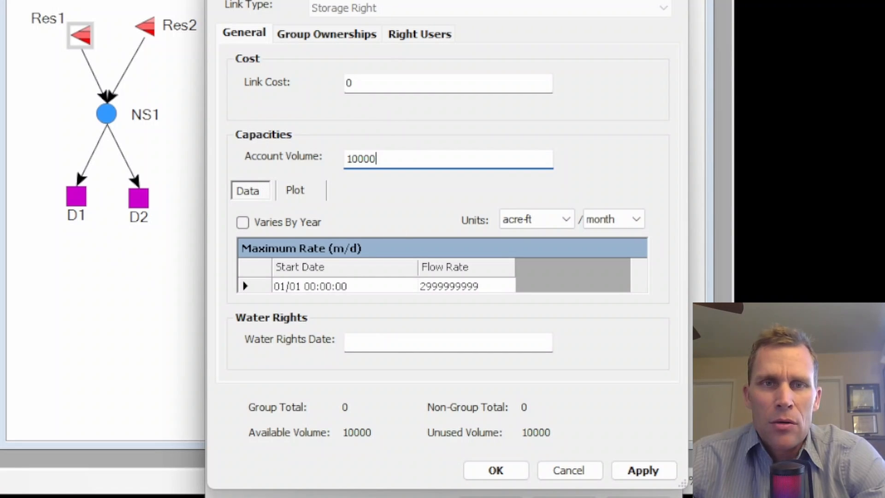
drag(447, 0, 454, 0)
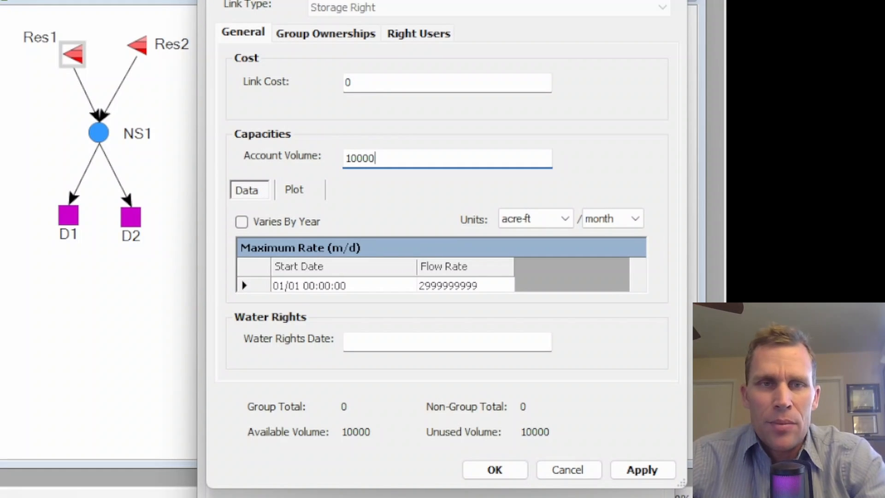
drag(329, 0, 322, 2)
click(368, 83)
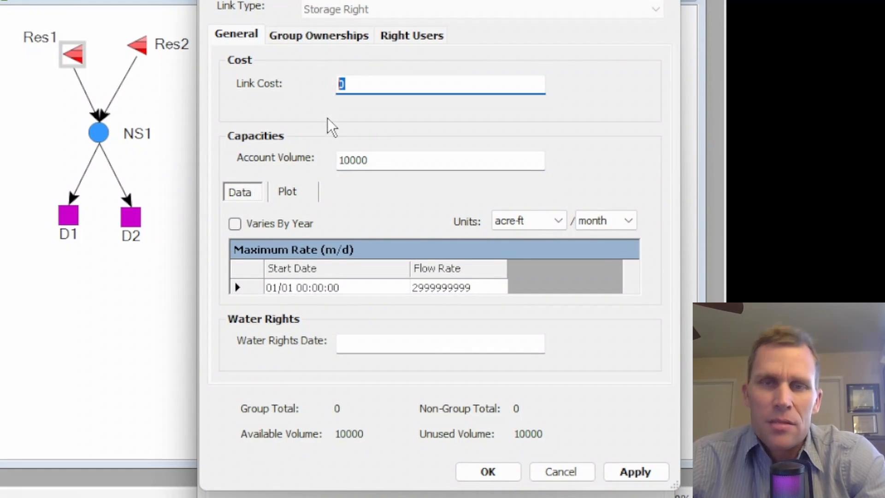
click(643, 471)
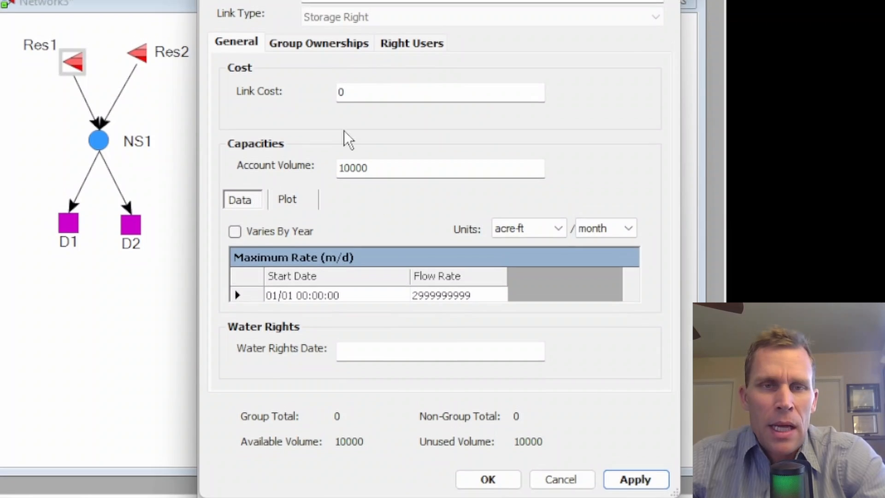
Add a group ownership for group 1 with initial storage 5000 and total amount 10000 to Res1-D1.
click(318, 106)
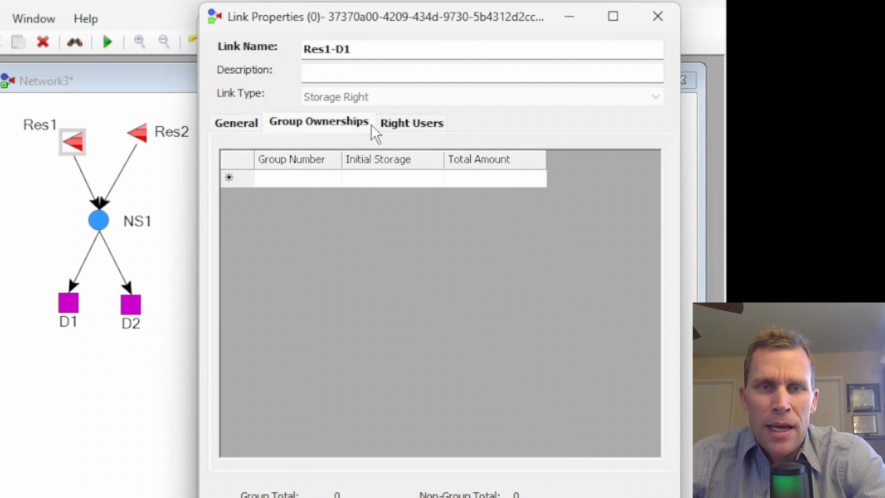
click(429, 124)
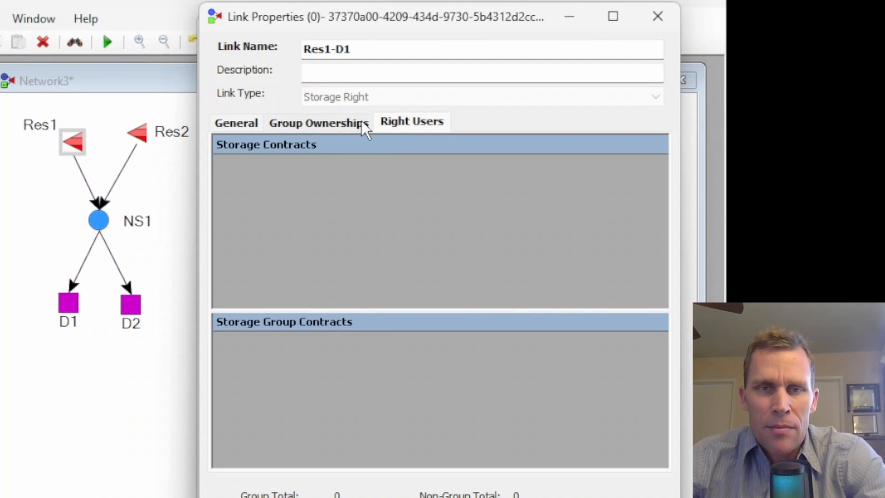
click(345, 129)
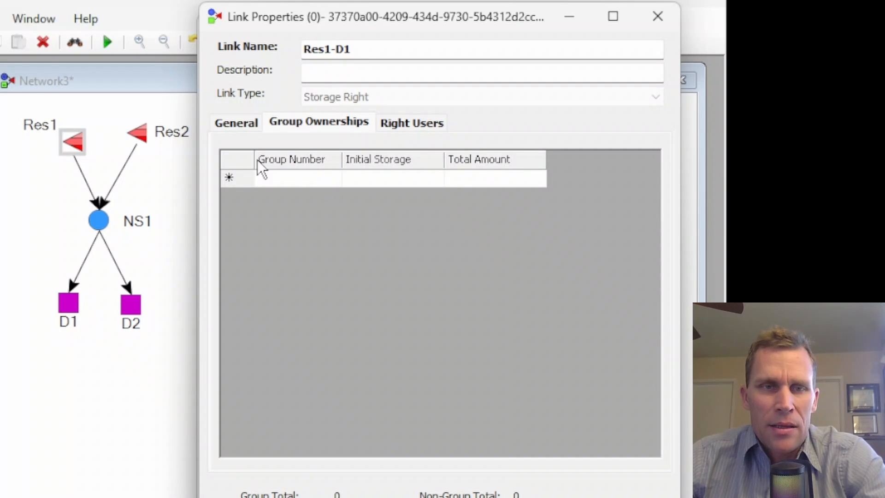
click(349, 180)
text(50)
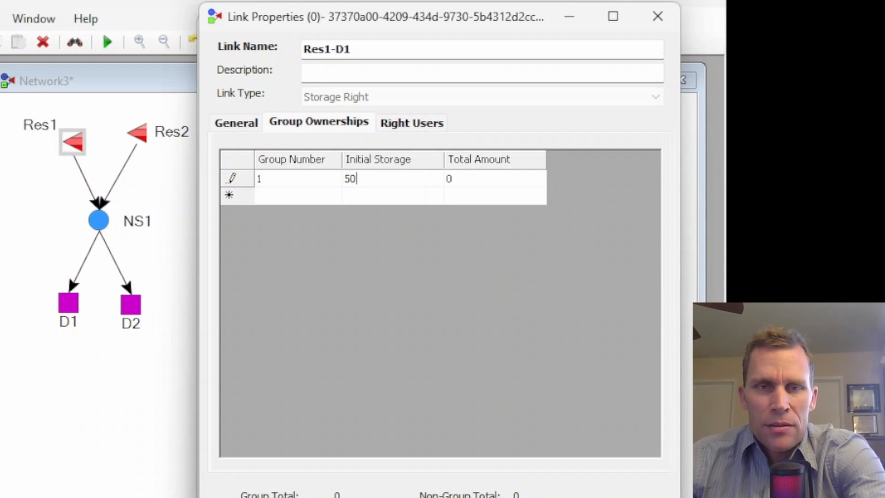
text(00)
click(471, 185)
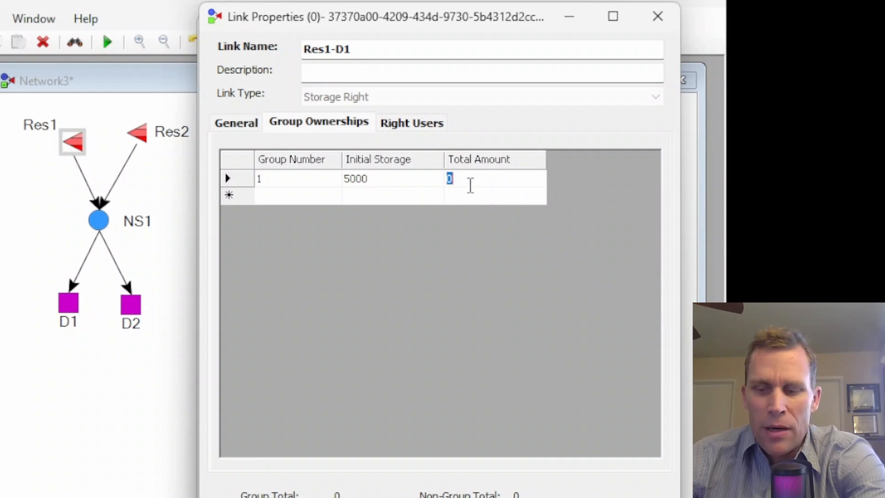
text(10000)
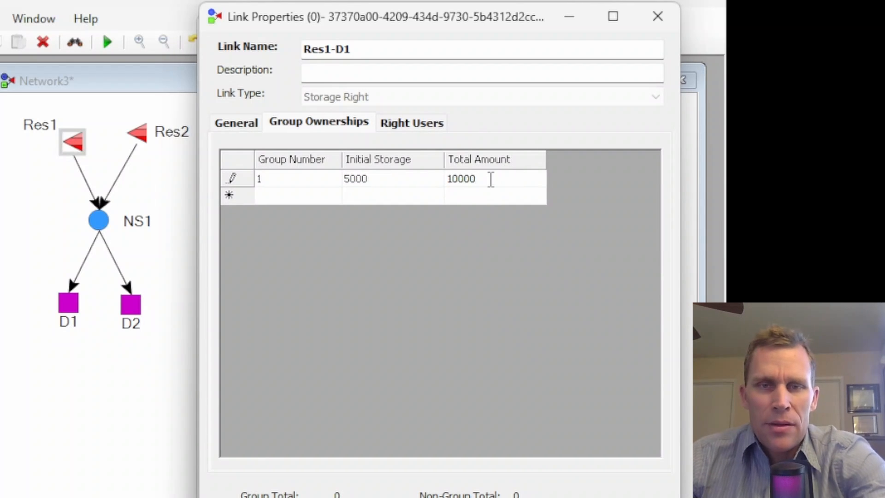
drag(491, 180, 426, 186)
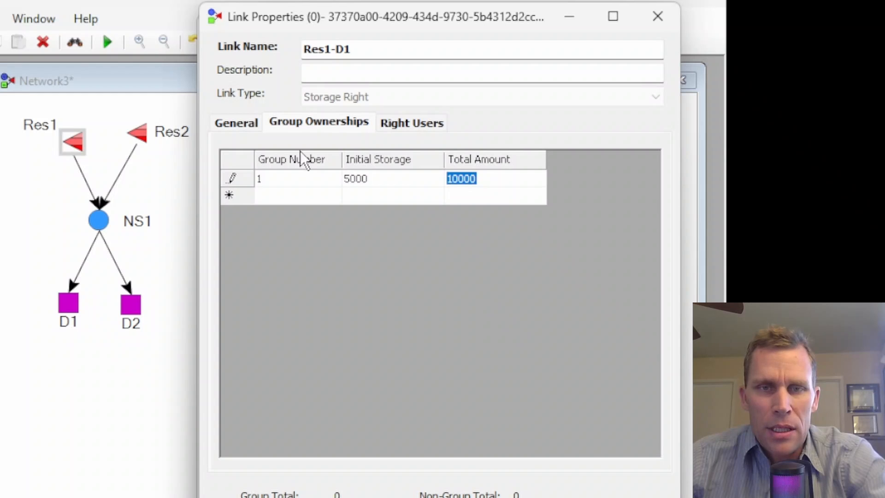
Review Res1-D1's account volume on the General tab, then confirm the storage right dialog with OK.
click(241, 126)
click(372, 248)
drag(389, 248, 319, 254)
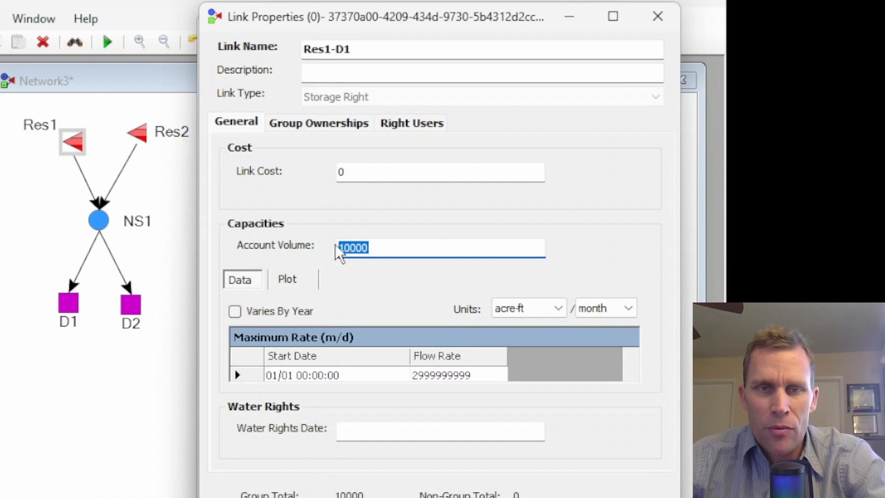
click(372, 125)
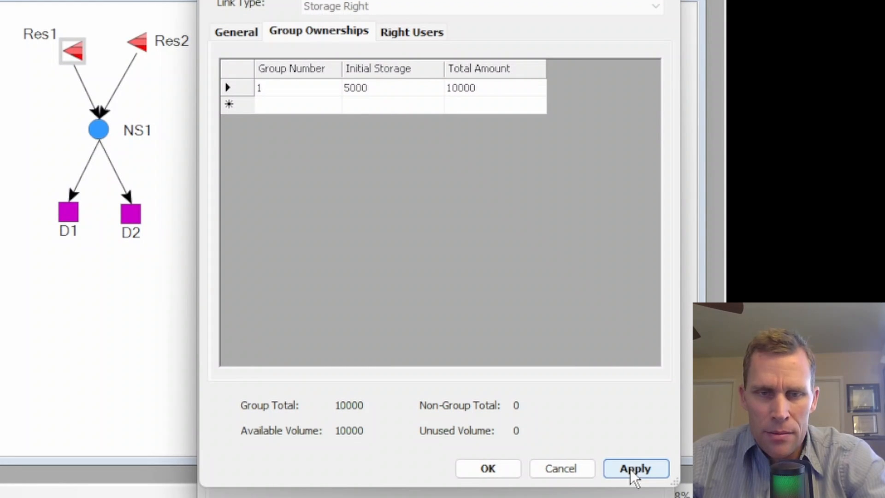
click(509, 468)
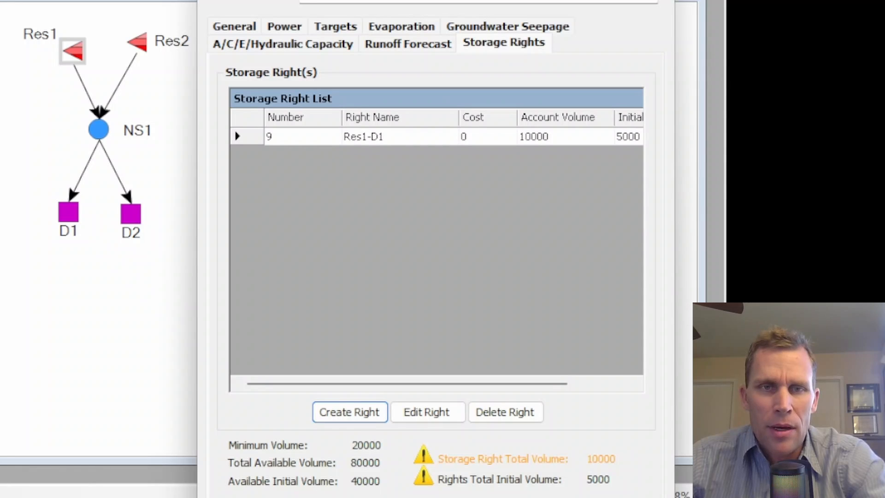
Examine Res1's storage right list and its maximum, minimum and initial volumes.
drag(680, 181, 766, 212)
click(553, 137)
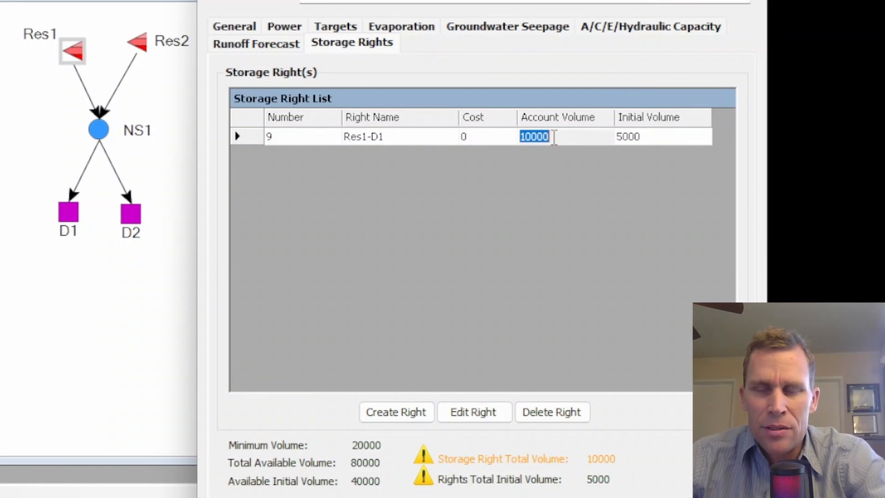
click(662, 137)
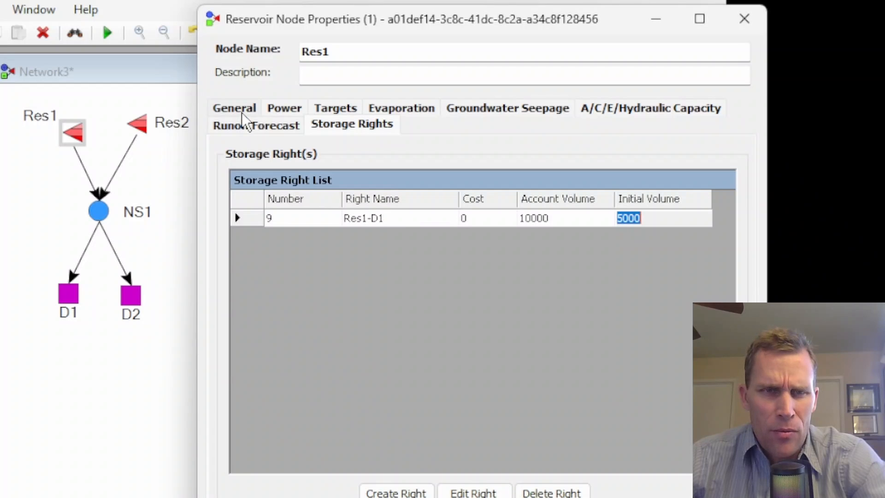
click(254, 110)
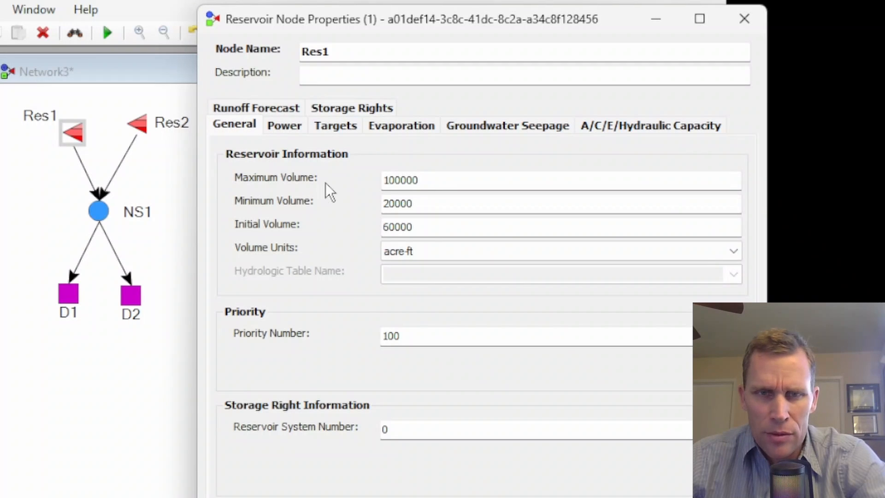
drag(434, 181, 369, 192)
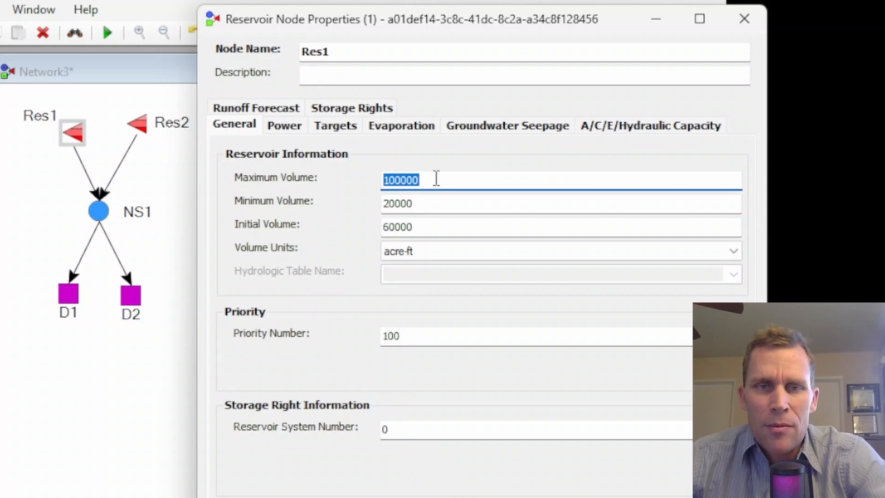
drag(440, 203, 372, 203)
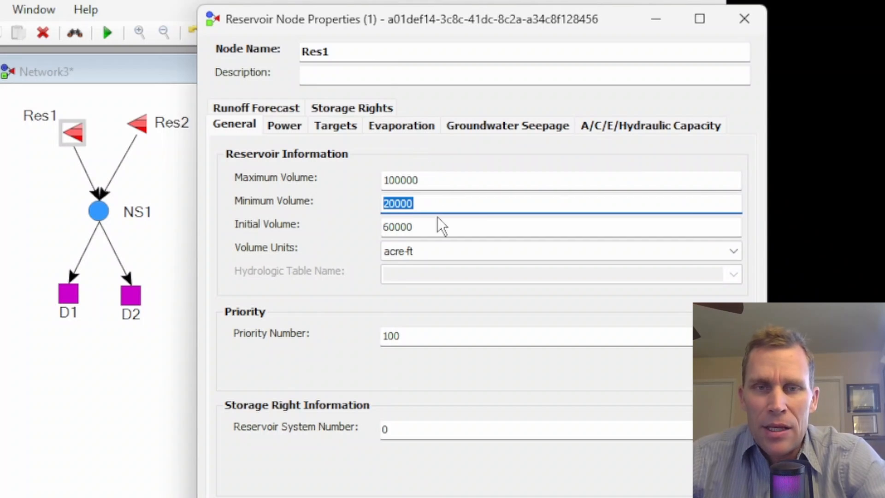
drag(438, 229, 386, 226)
drag(436, 205, 366, 207)
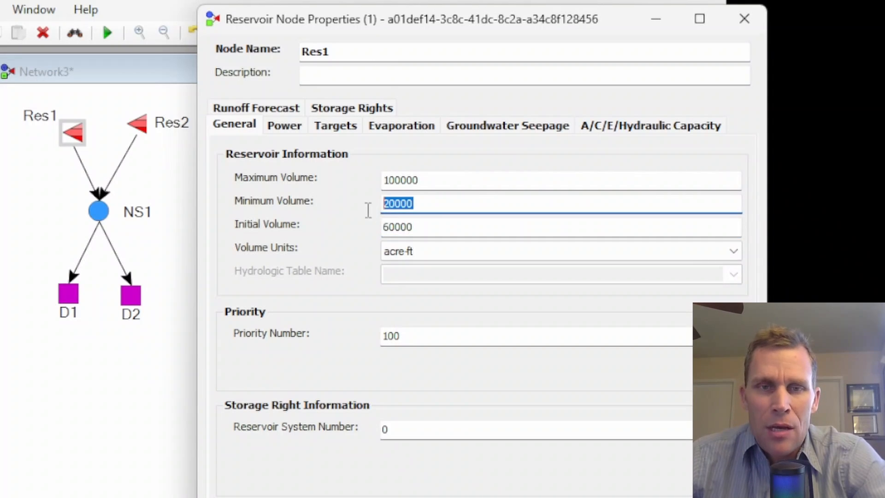
drag(395, 21, 386, 4)
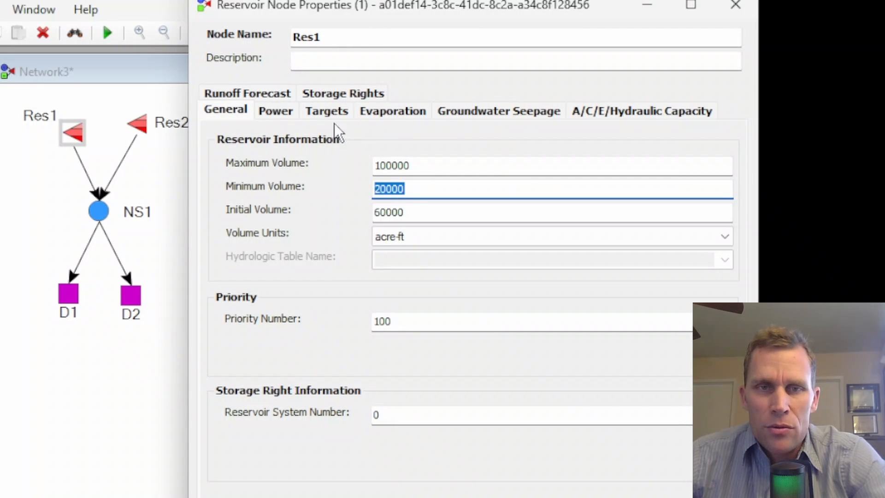
Create a second storage right on Res1 and name it Res1-D2.
click(340, 93)
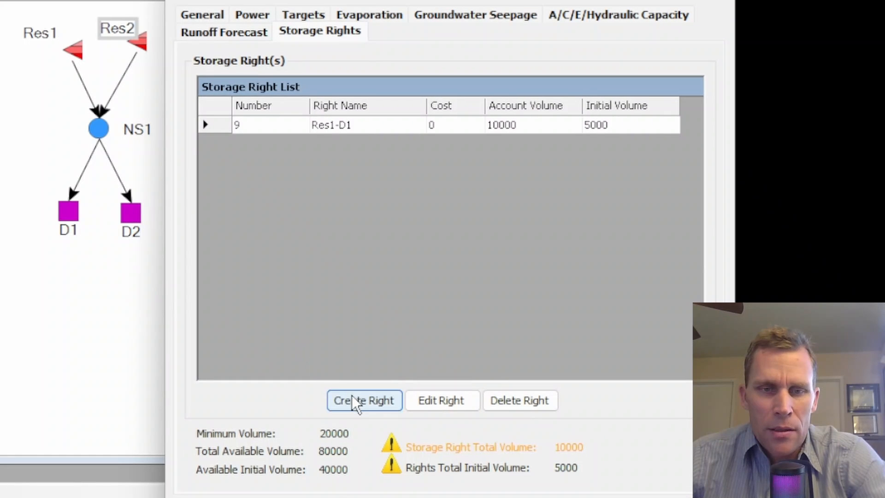
click(353, 396)
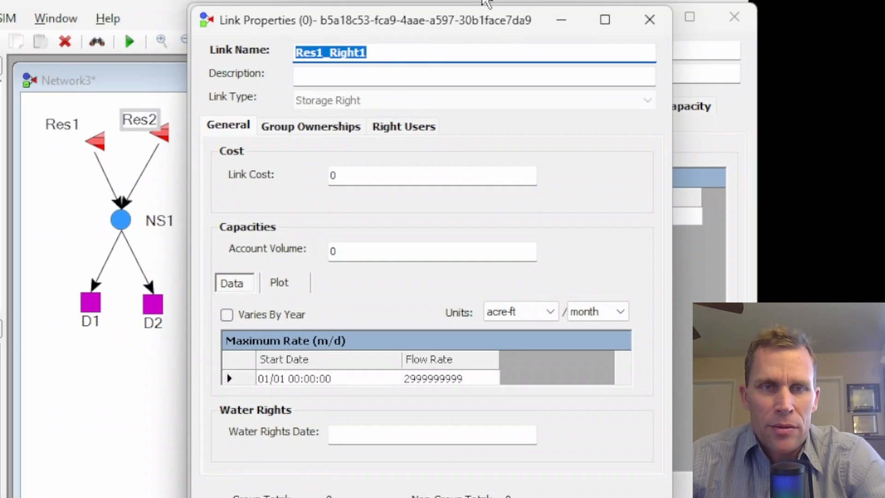
click(417, 55)
key(BackSpace)
key(BackSpace)
key(BackSpace)
key(BackSpace)
key(BackSpace)
key(BackSpace)
key(BackSpace)
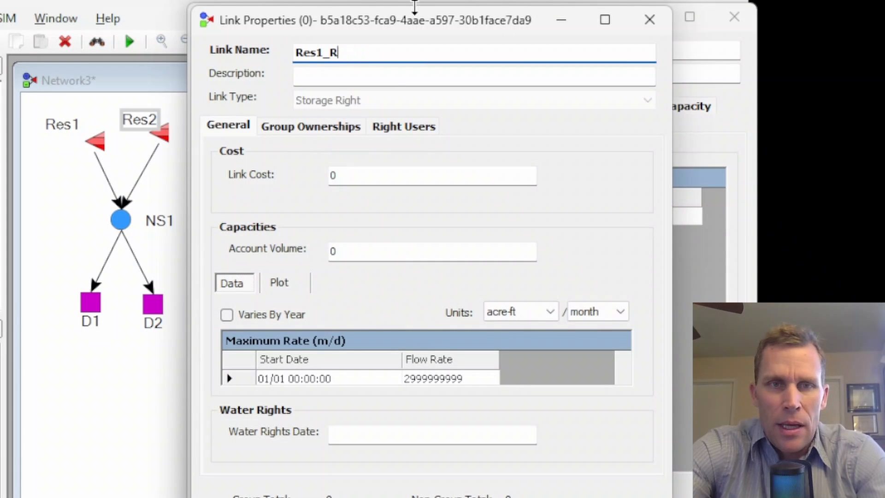
text(-D)
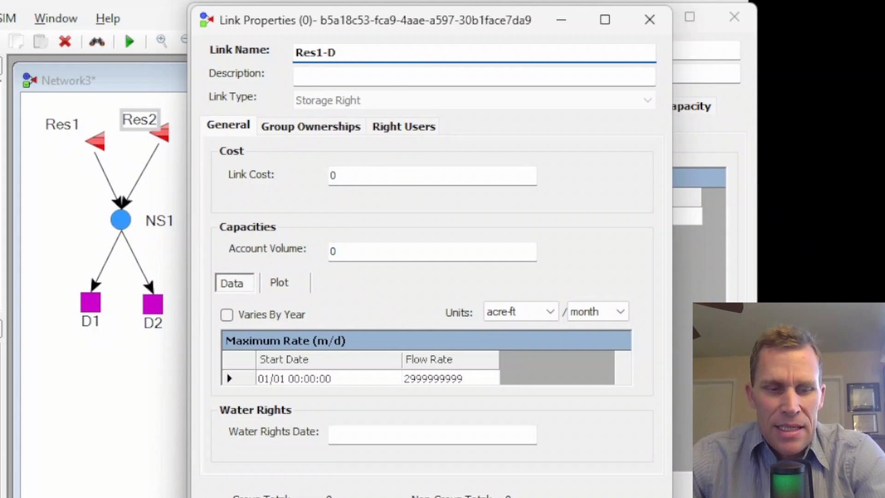
text(2)
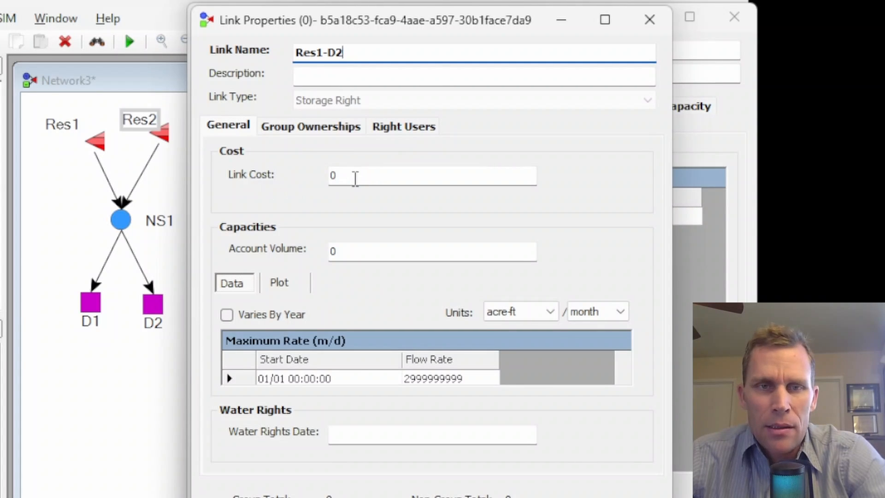
Set the Res1-D2 storage right's account volume to 70000.
click(355, 251)
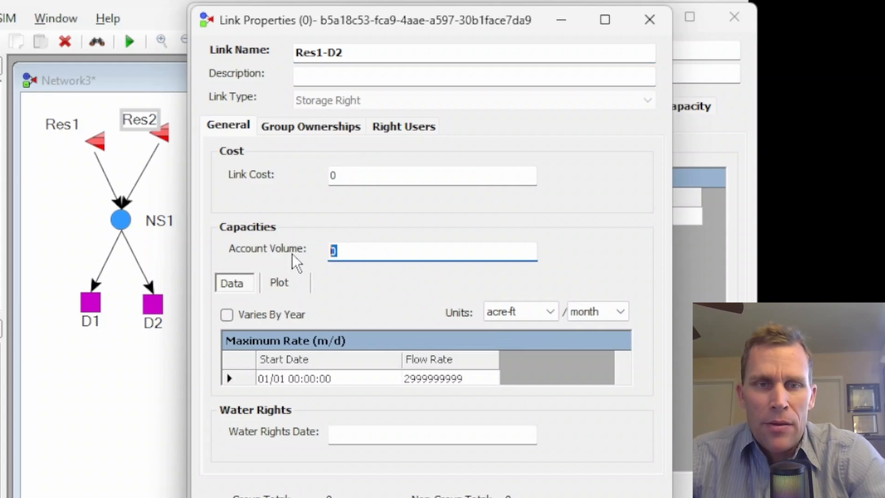
text(70000)
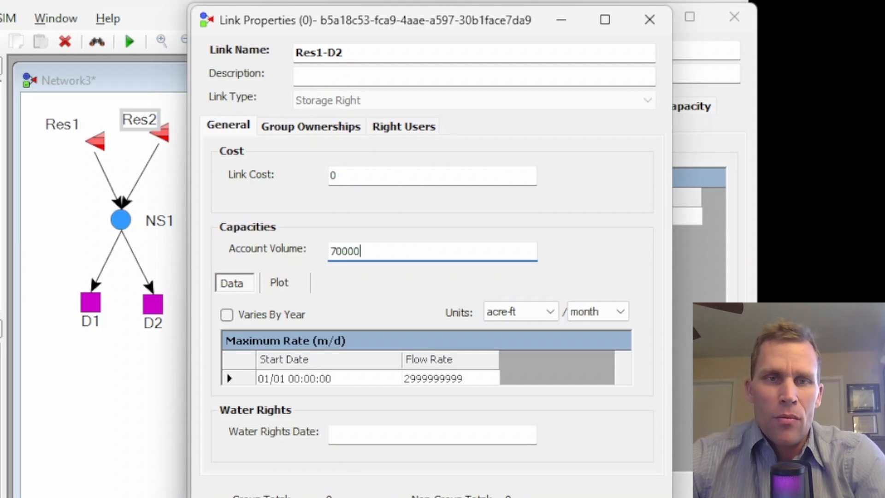
double_click(358, 52)
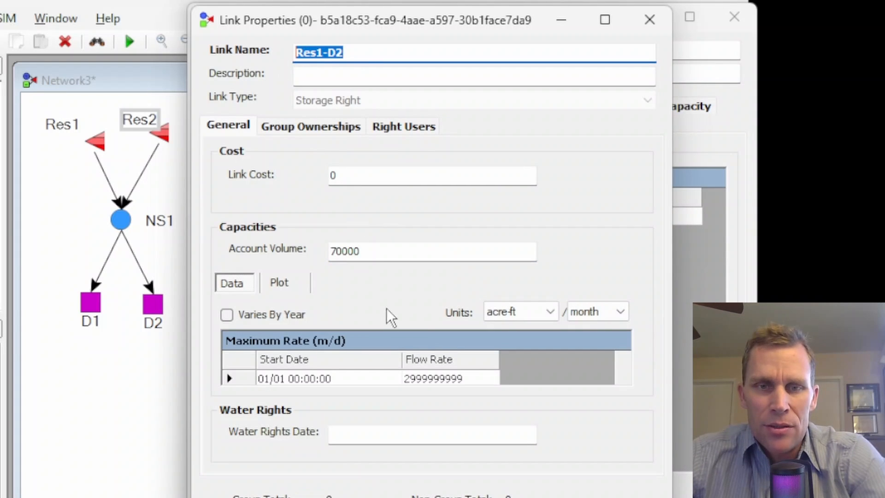
double_click(385, 253)
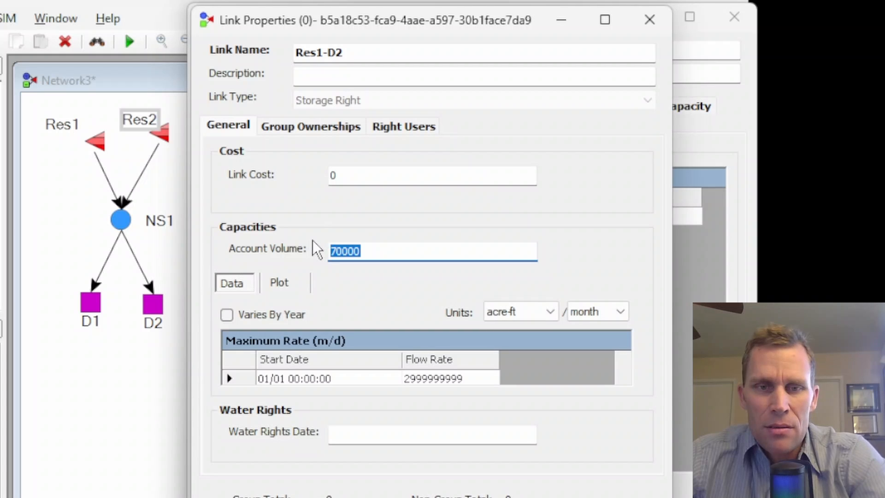
Add a group 1 ownership to Res1-D2 with initial storage 35000 and total amount 70000, then apply.
click(313, 130)
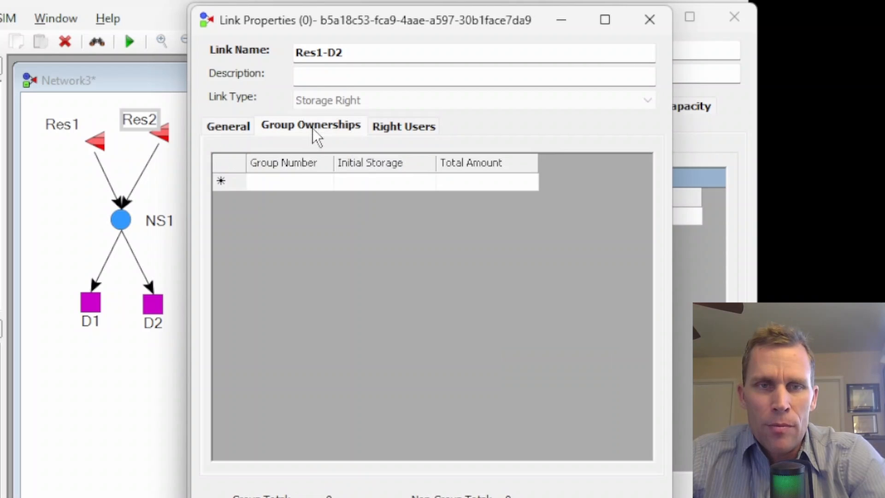
click(353, 182)
click(441, 182)
text(70000)
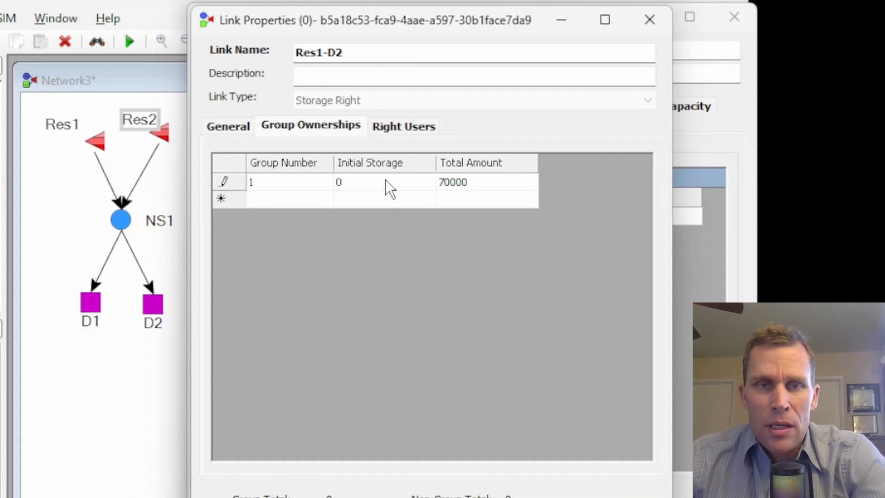
click(350, 182)
text(35000)
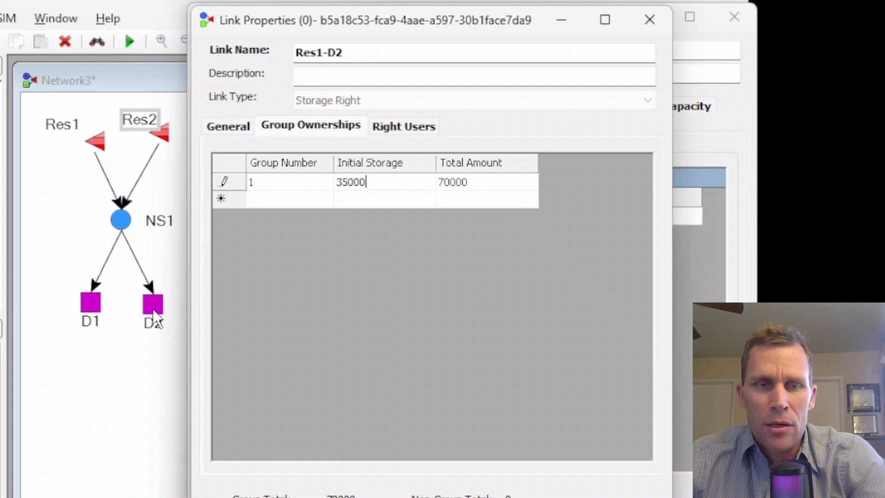
click(617, 494)
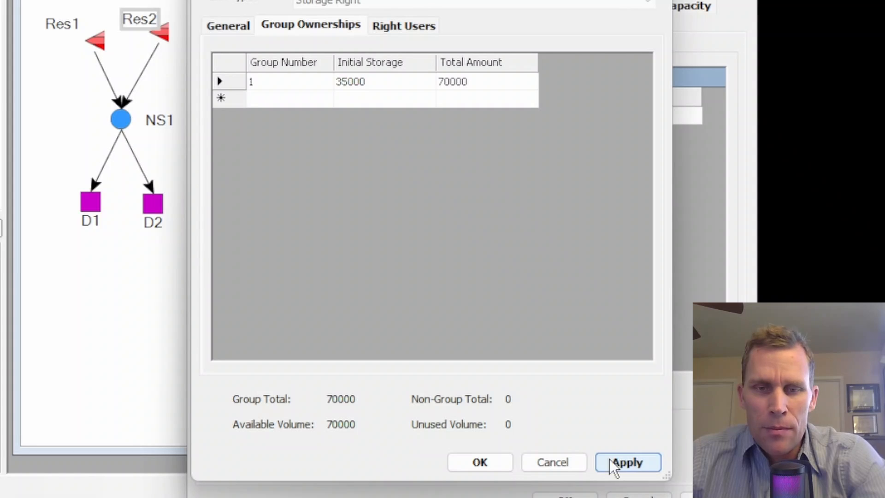
Confirm the Res1-D2 storage right, review Res1's storage right list, and close Res1's reservoir properties.
click(228, 27)
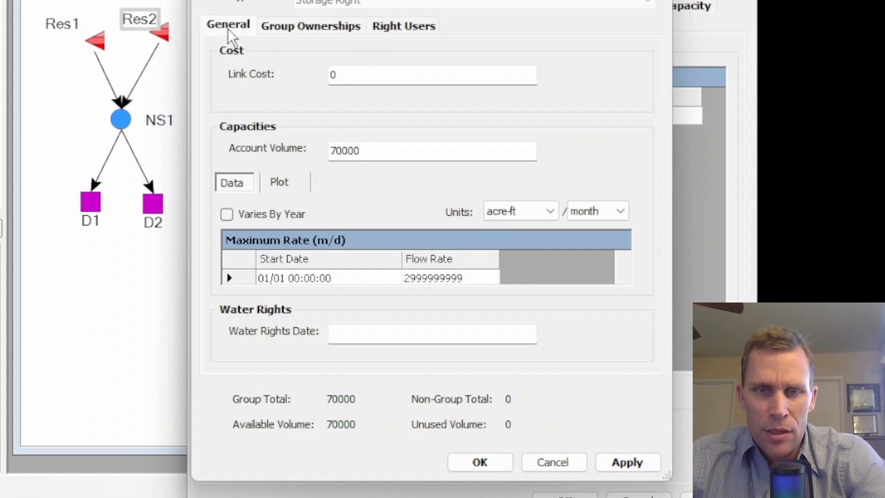
click(479, 461)
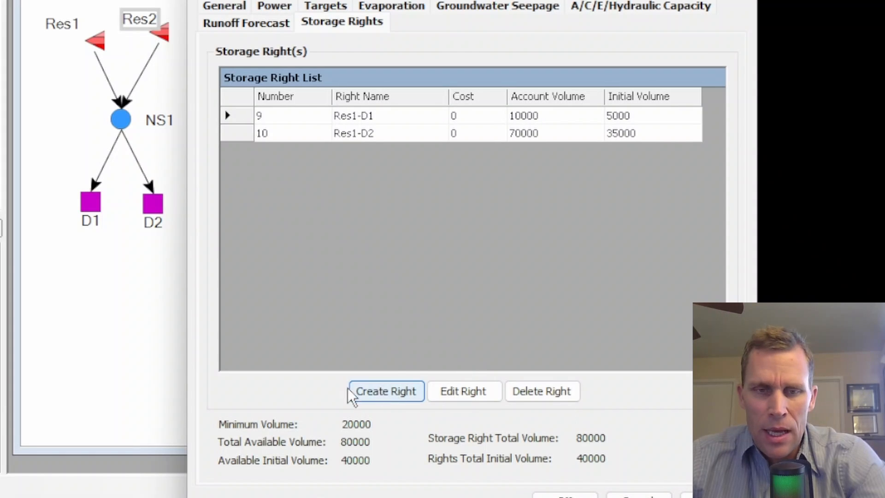
click(411, 115)
click(414, 133)
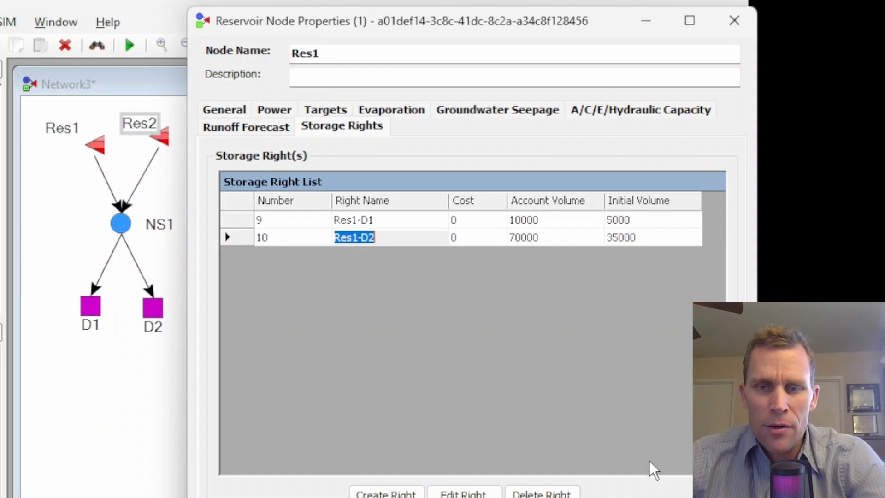
click(658, 497)
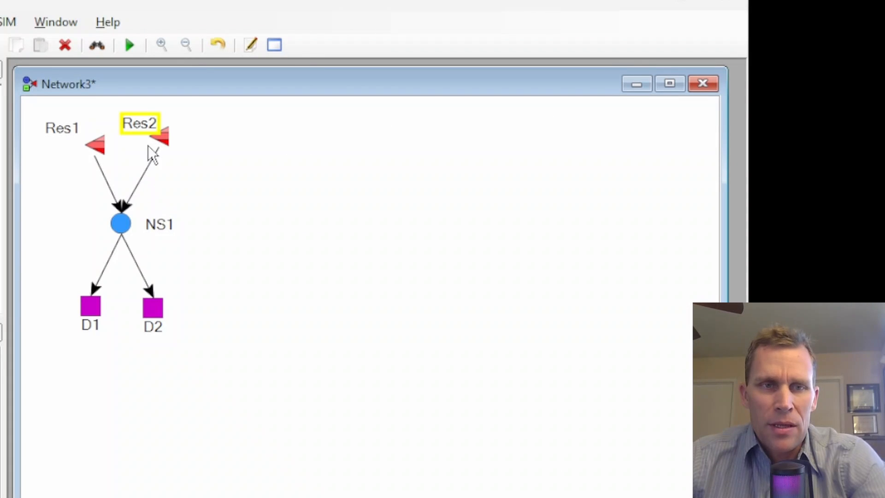
Open Res2's reservoir properties and create a new storage right named Res2-D1.
right_click(165, 148)
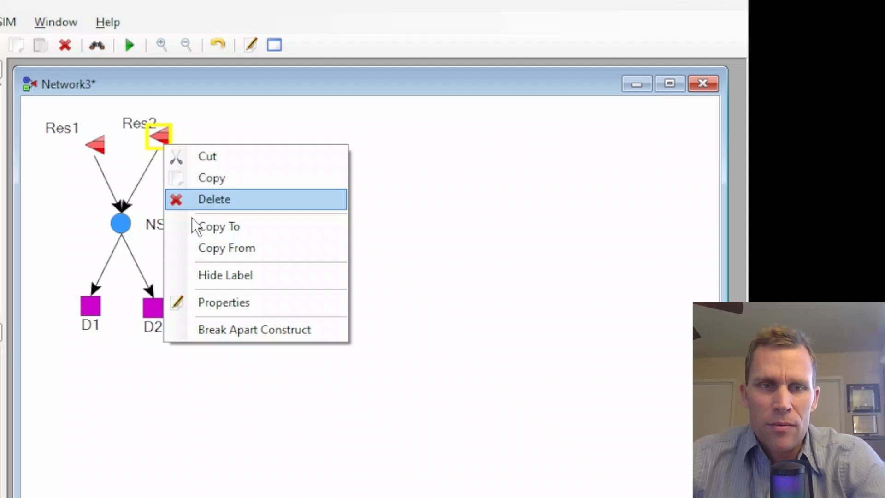
click(224, 308)
drag(91, 93, 437, 42)
click(358, 123)
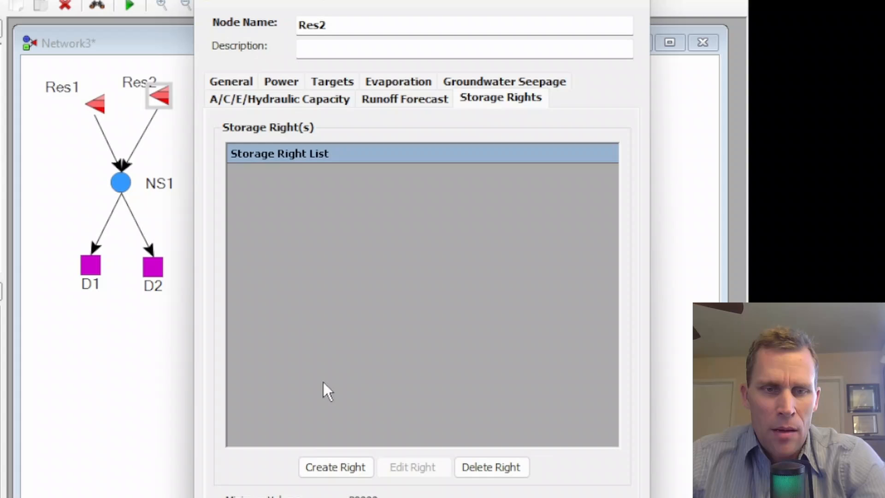
click(314, 466)
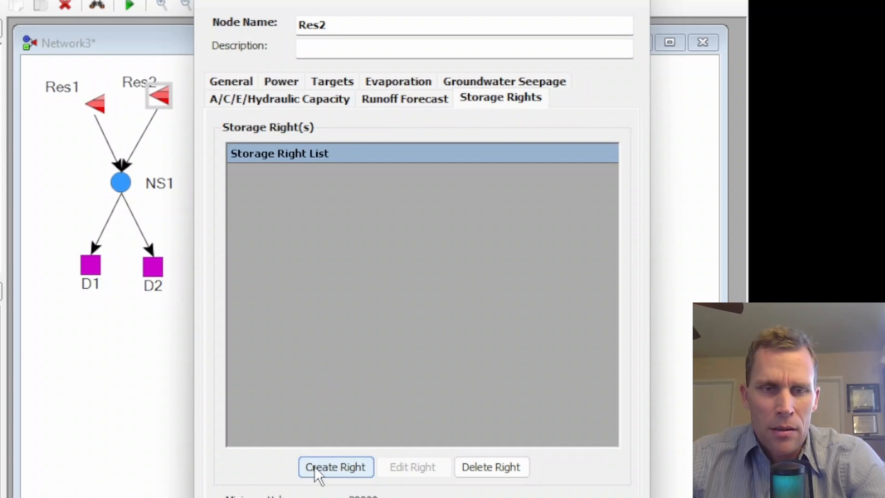
drag(106, 48, 445, 9)
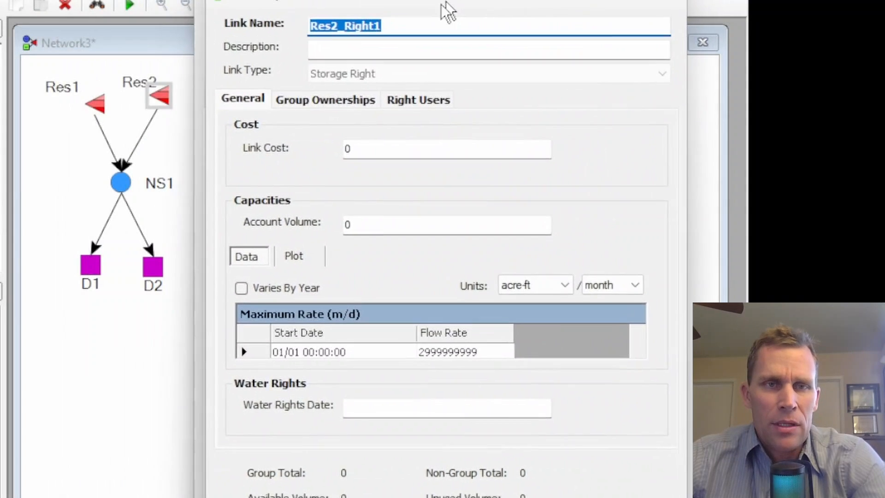
click(338, 60)
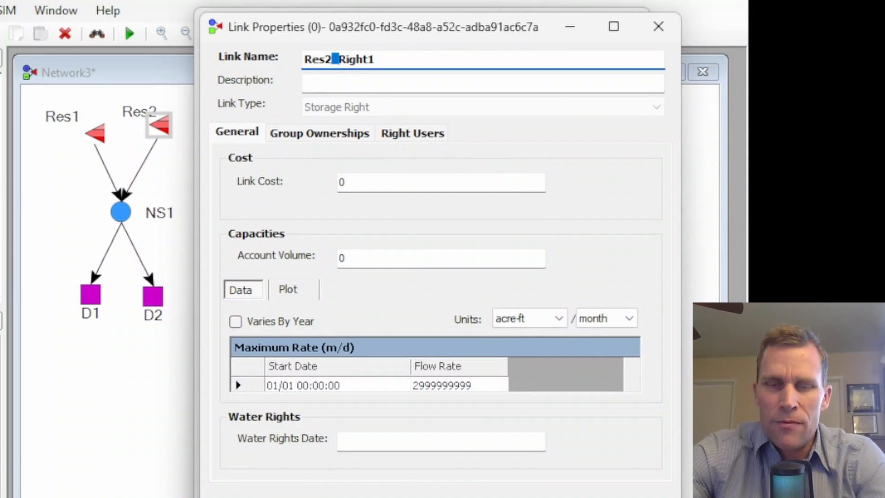
key(shift+End)
key(Delete)
key(BackSpace)
text(-)
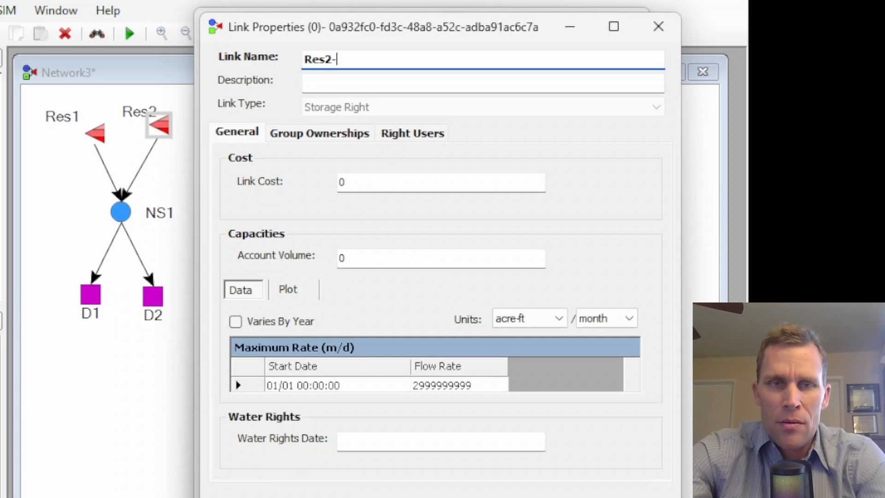
text(D1)
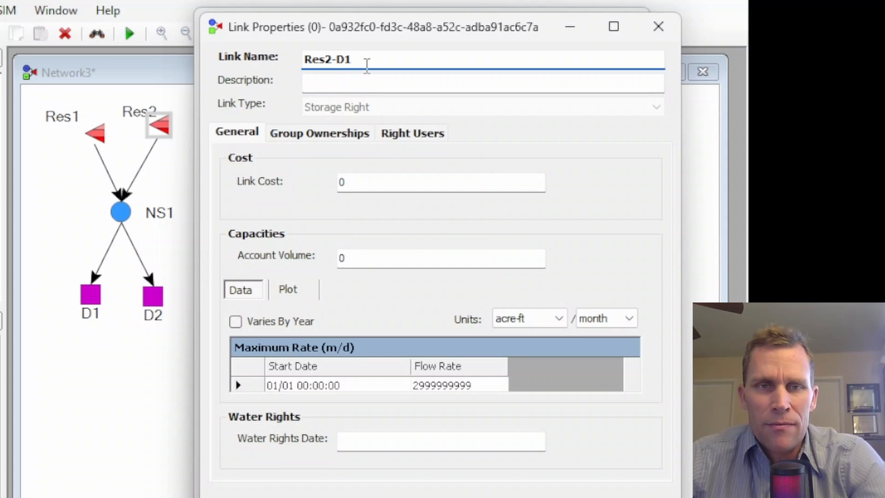
drag(367, 65, 291, 61)
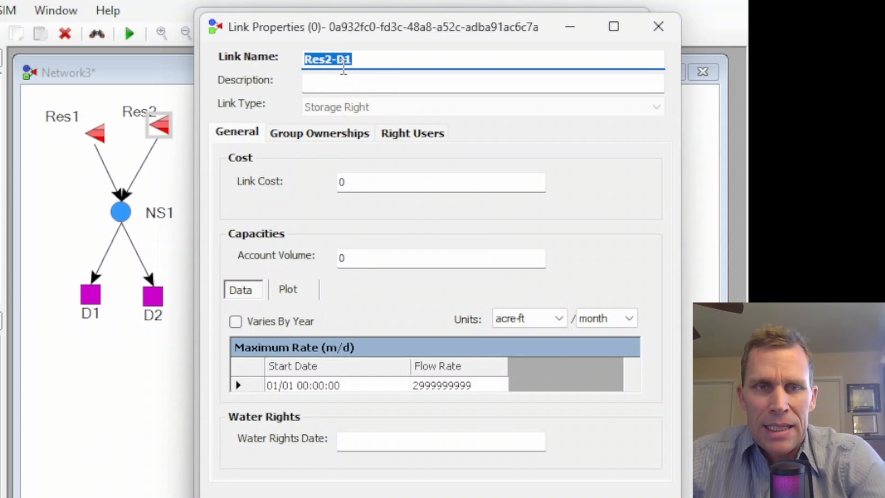
mouse_move(365, 32)
mouse_down()
mouse_move(377, 23)
mouse_move(362, 36)
mouse_move(361, 21)
mouse_up()
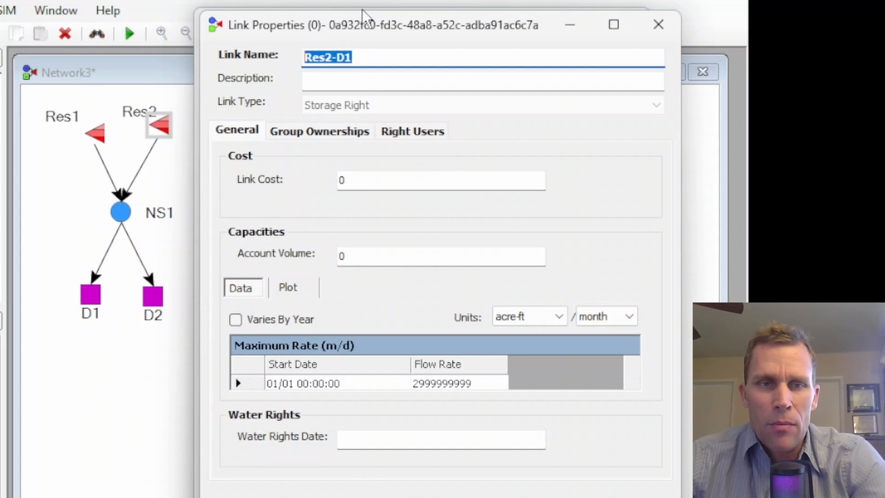
Set the Res2-D1 storage right's account volume to 10000.
click(358, 180)
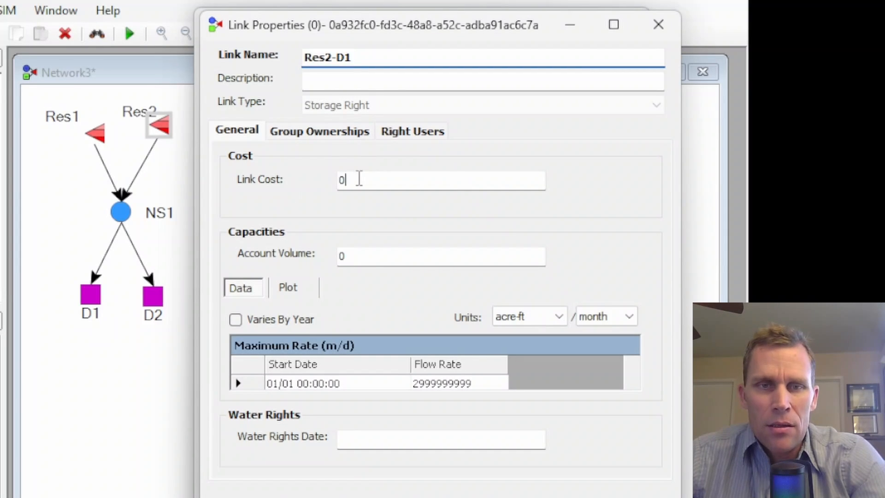
double_click(343, 255)
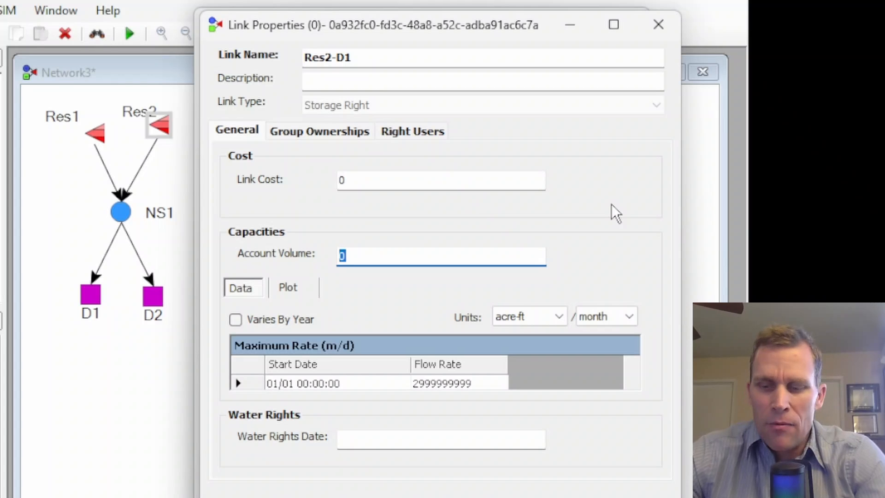
text(10000)
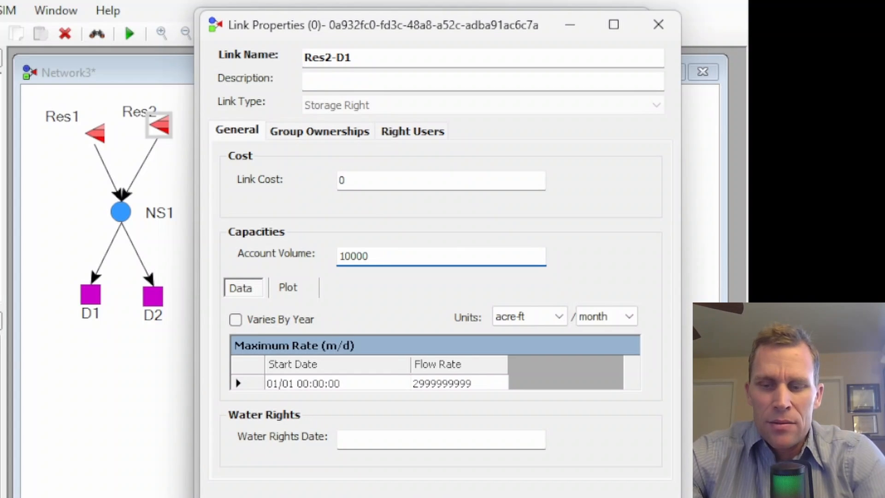
key(ctrl+a)
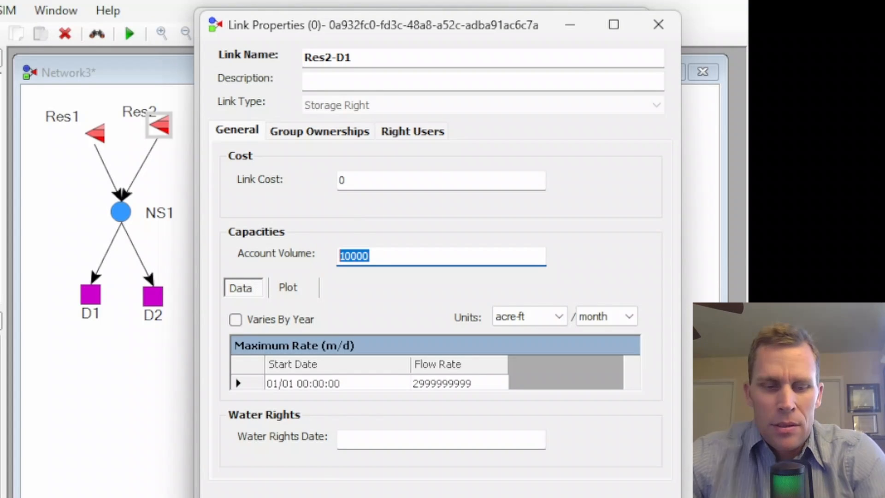
Add a group 1 ownership to Res2-D1 with total amount 10000 and initial storage 5000, then confirm.
click(321, 135)
click(474, 186)
text(10000)
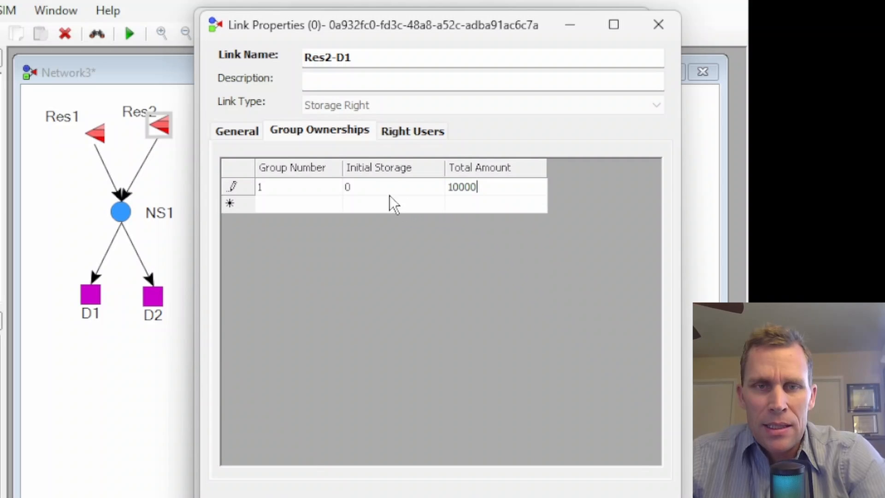
click(389, 190)
text(5000)
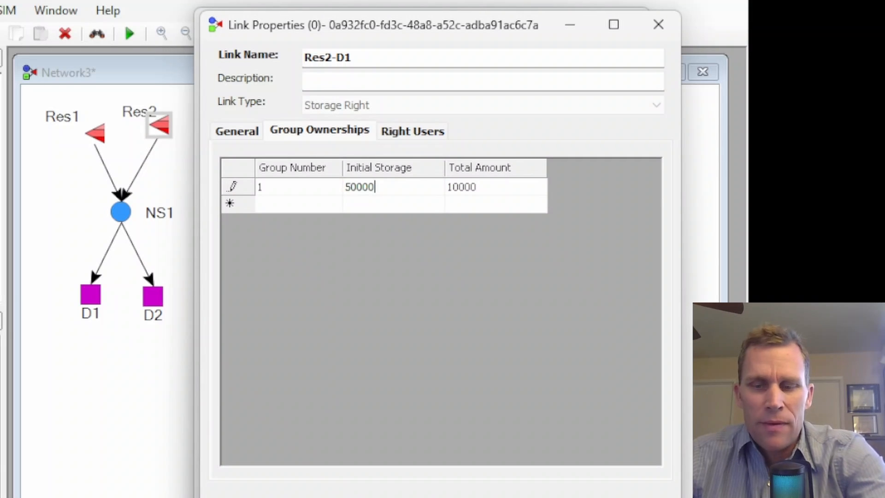
click(634, 492)
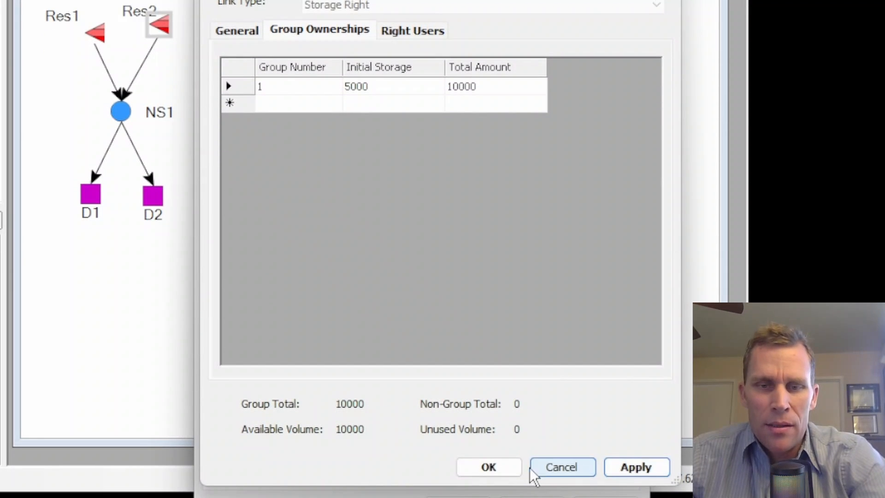
click(488, 493)
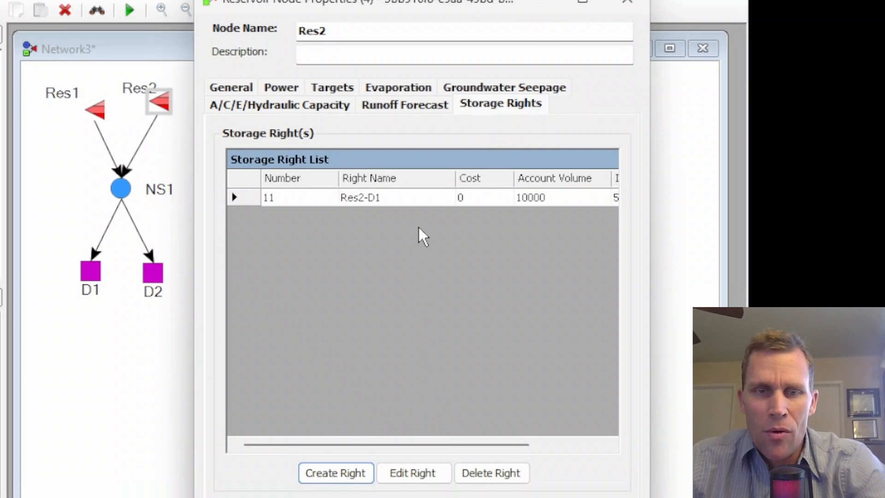
Create a second storage right on Res2 and name it Res2-D2.
click(343, 472)
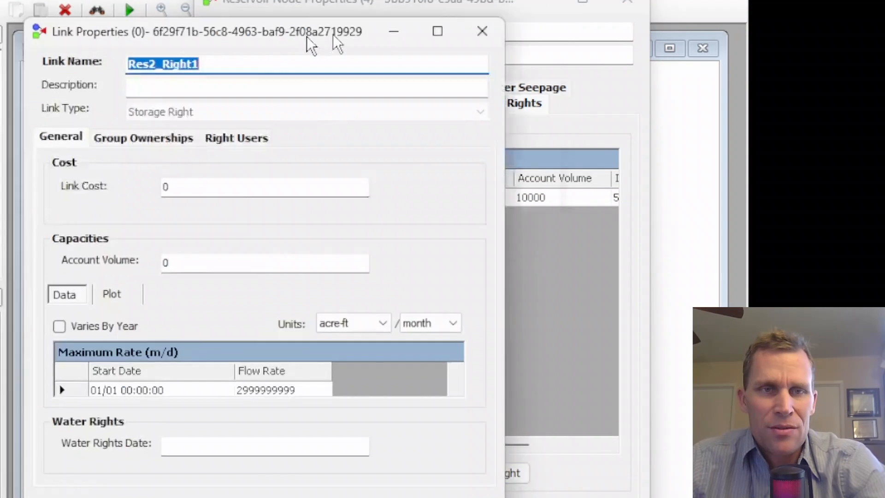
drag(306, 37, 467, 11)
text(Res2)
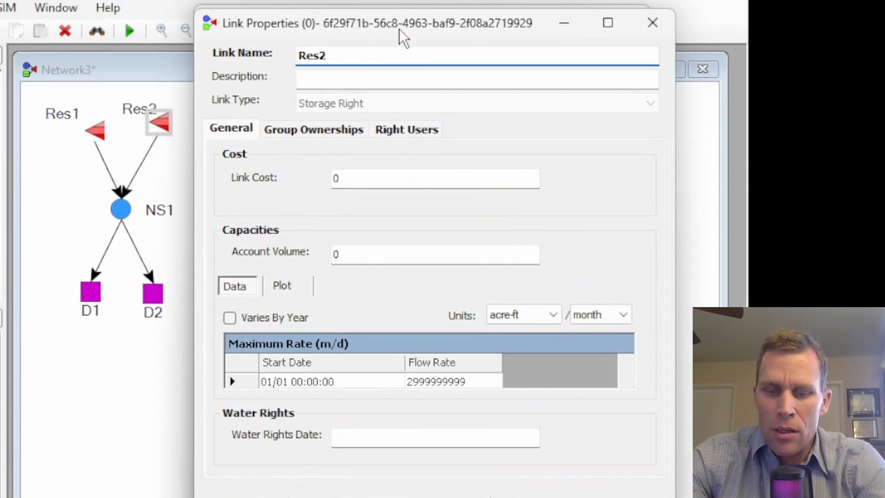
text(-D2)
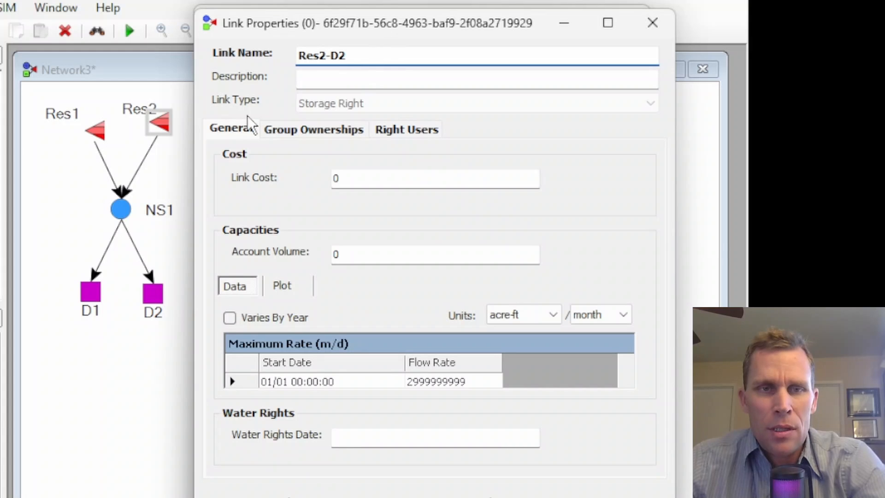
Set the Res2-D2 storage right's account volume to 70000.
click(367, 248)
text(7000)
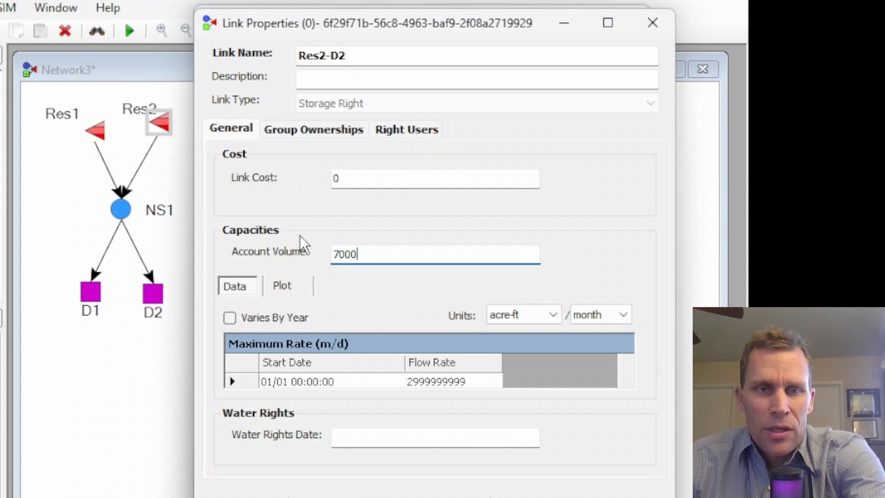
text(0)
drag(385, 252, 291, 250)
key(ctrl+c)
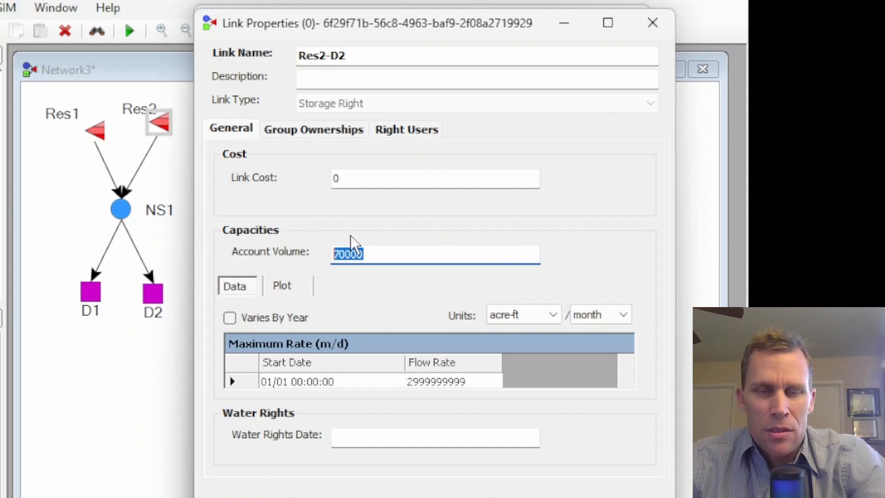
Add a group 1 ownership to Res2-D2 with total amount 70000 and initial storage 35000.
click(351, 132)
click(463, 186)
key(ctrl+v)
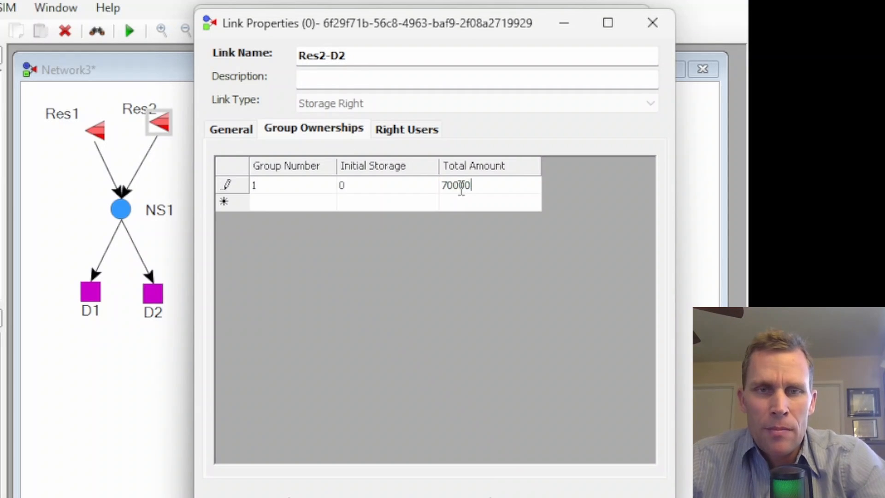
click(406, 185)
text(35)
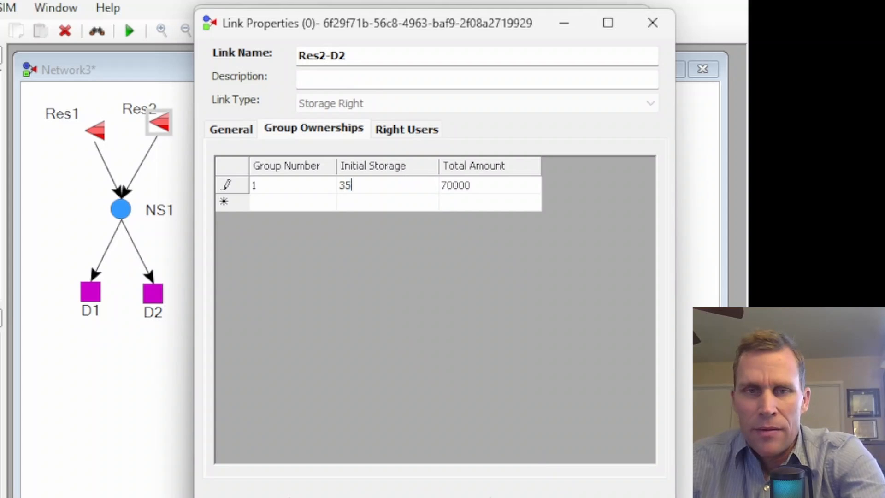
text(000)
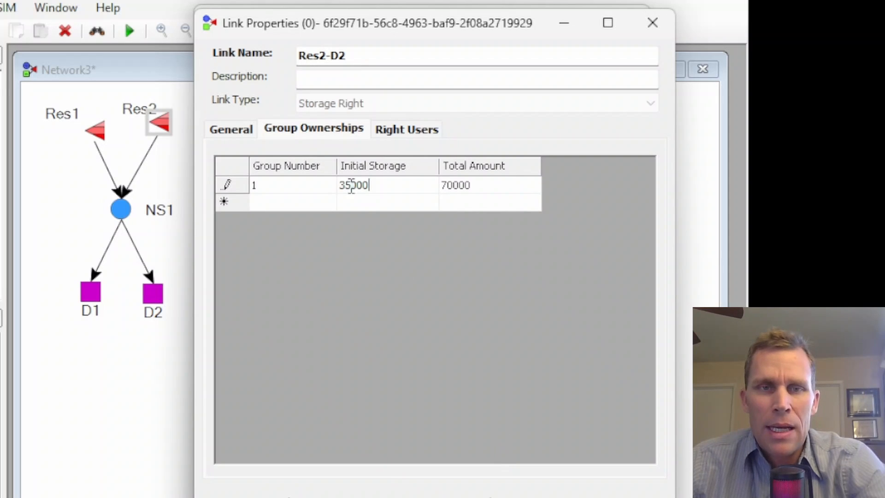
Review the Res2-D2 right users, then confirm the right and close Res2's reservoir properties.
click(304, 132)
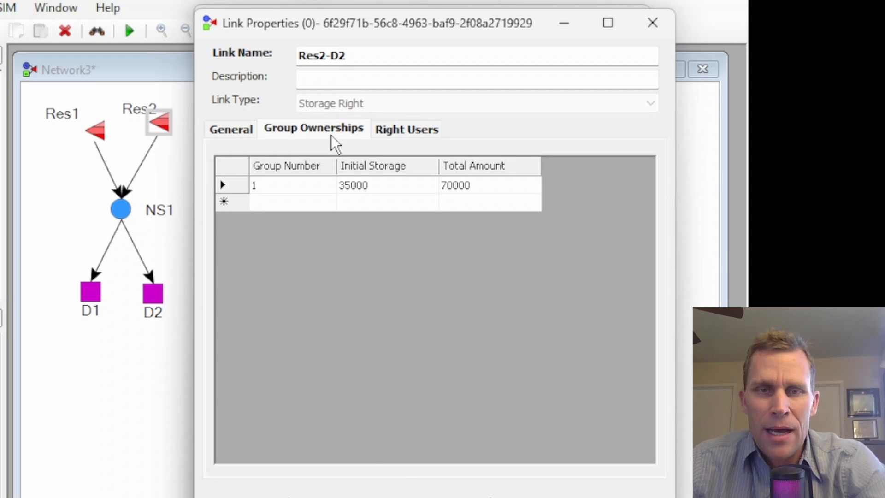
click(409, 134)
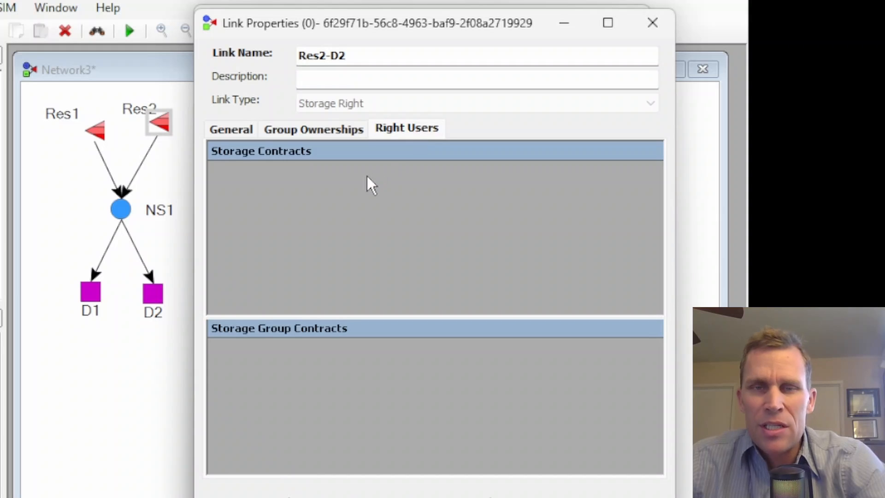
click(312, 131)
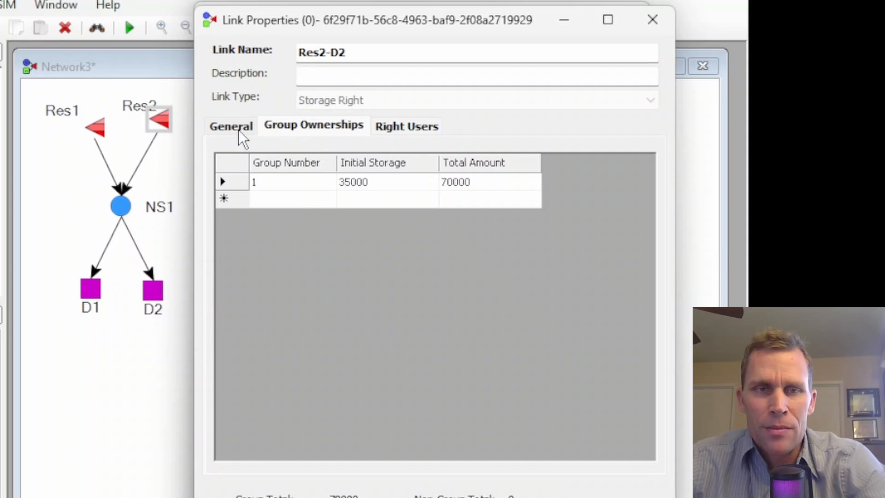
click(509, 470)
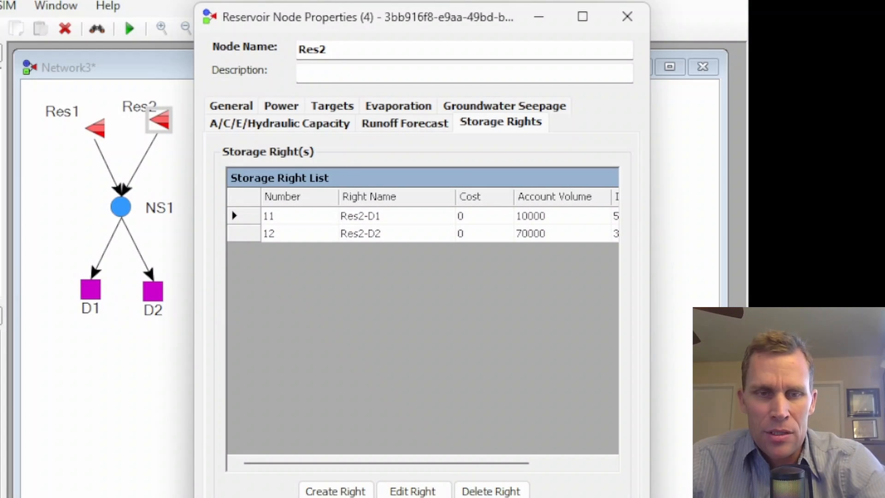
click(506, 497)
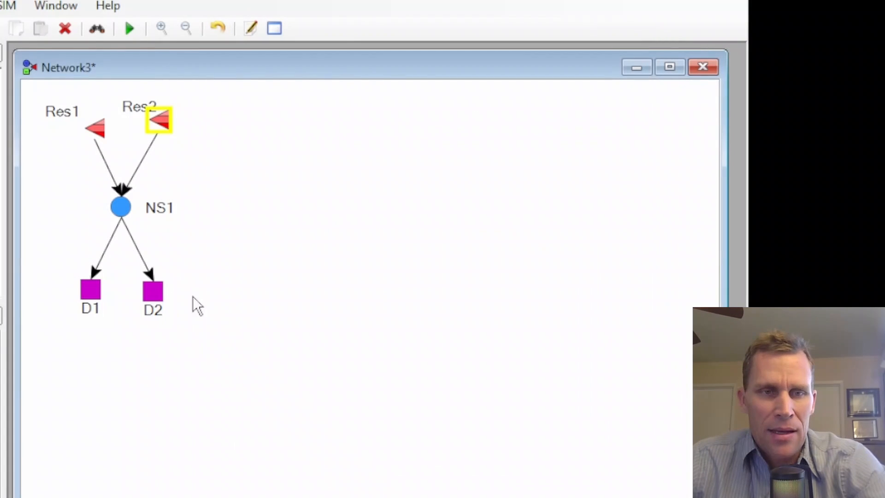
Convert the NS1–D1 link to a multilink and rename its existing link NS1_D1-Res1.
right_click(105, 248)
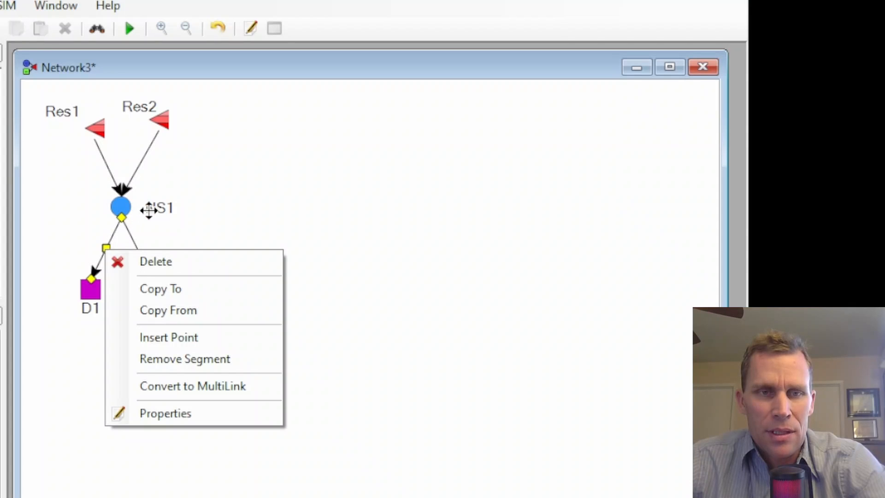
click(184, 391)
drag(121, 64, 452, 76)
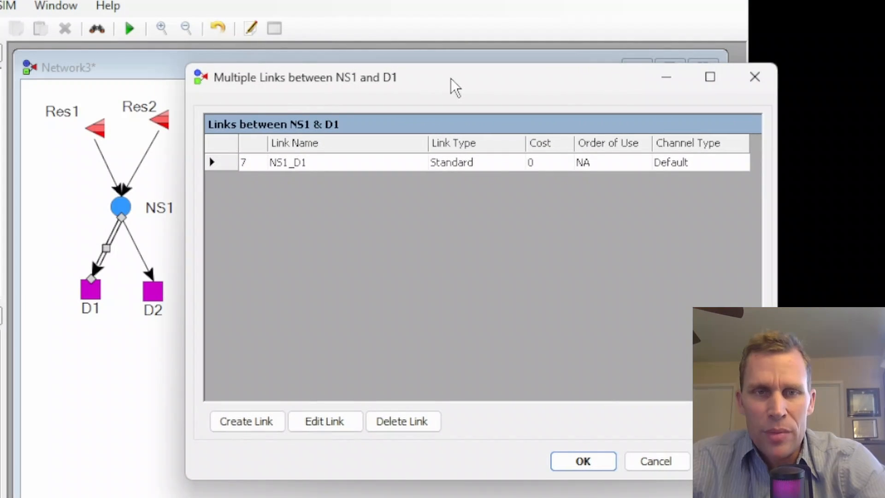
click(338, 164)
click(305, 415)
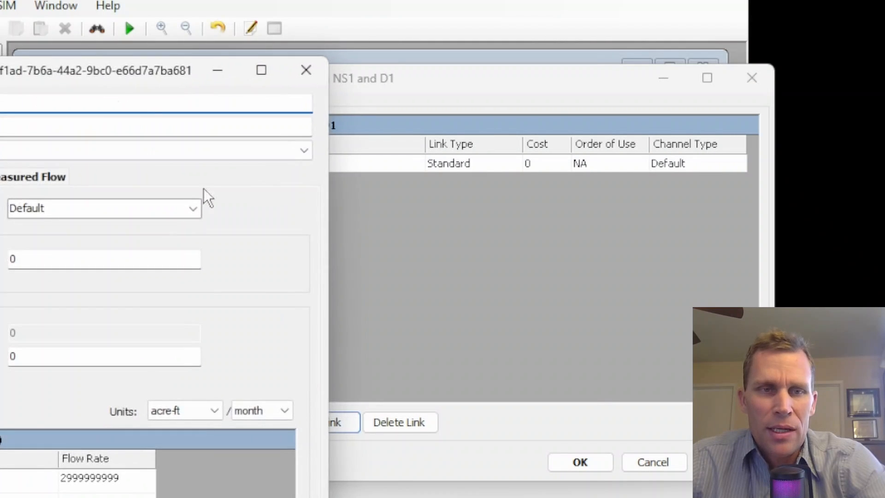
drag(83, 72, 430, 49)
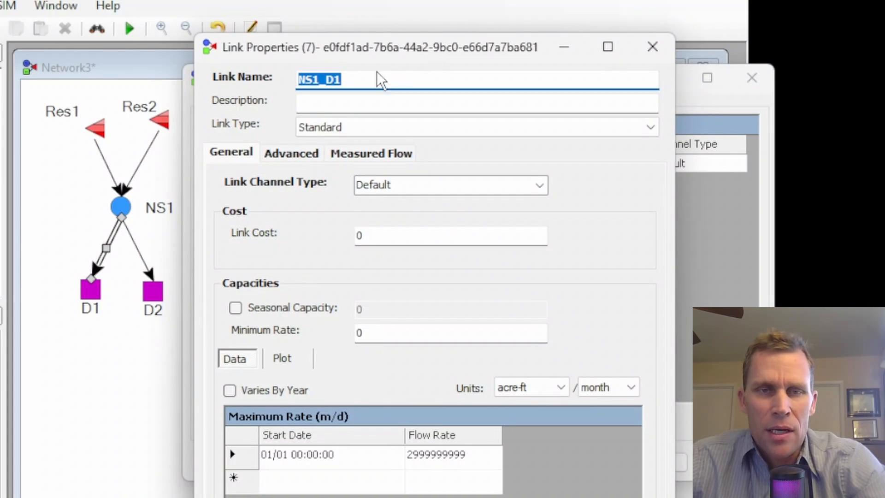
click(364, 76)
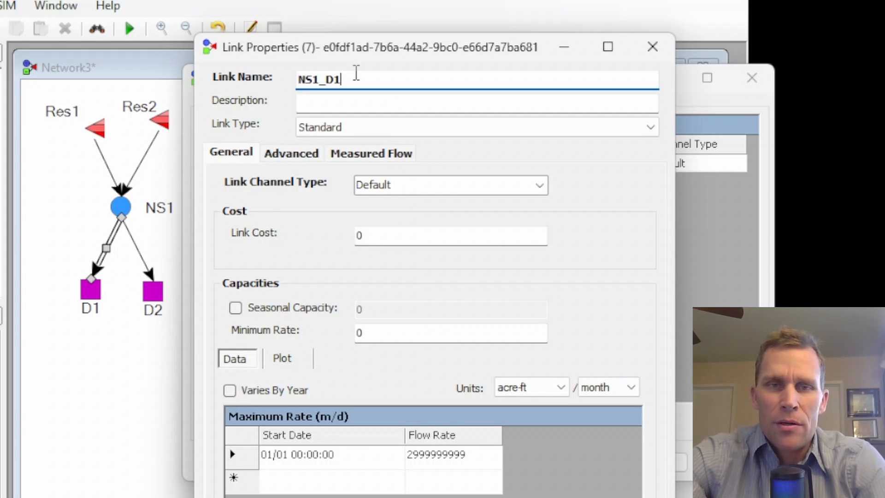
text(-Res)
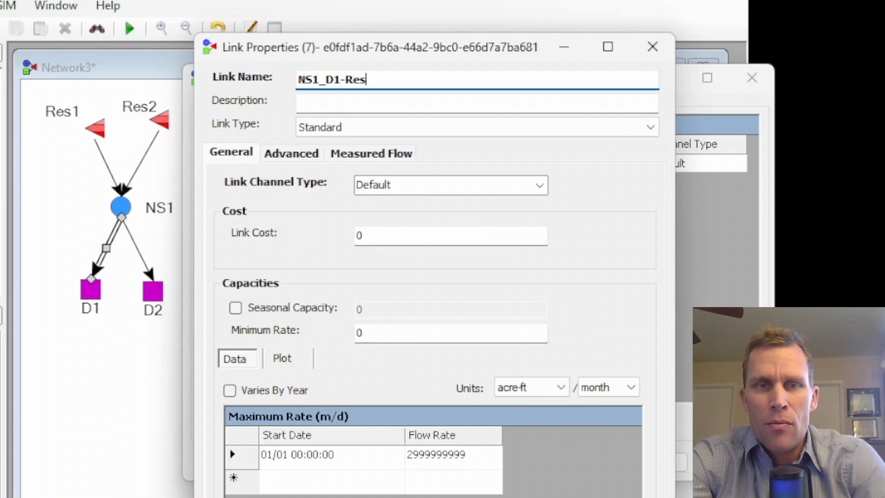
text(1)
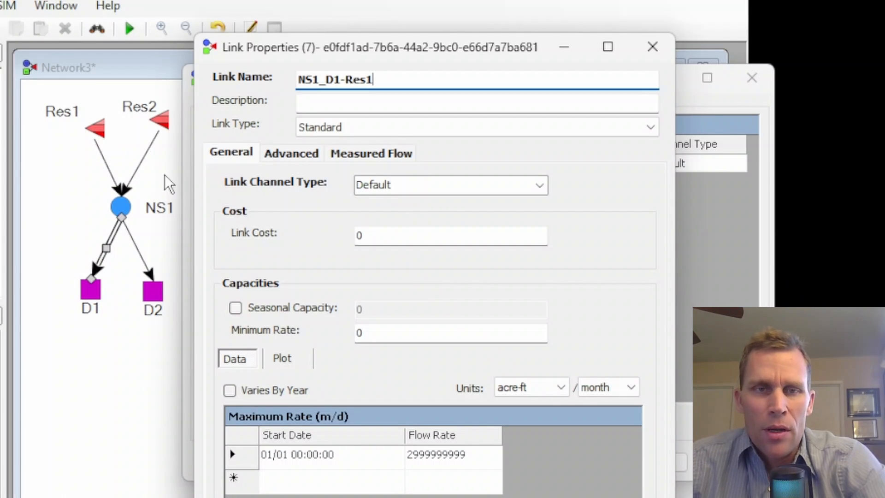
Make NS1_D1-Res1 a Storage Contract link using right Res1-D1 with relative order of use 1, and confirm.
click(648, 130)
click(401, 169)
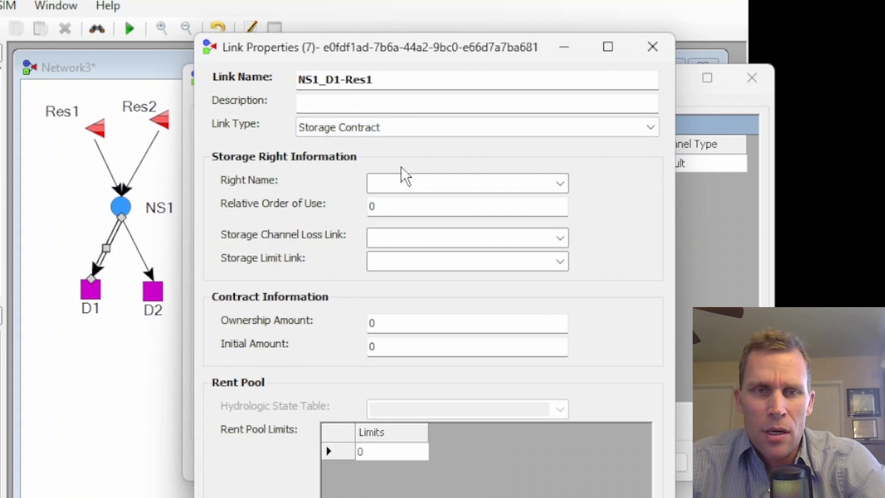
click(560, 182)
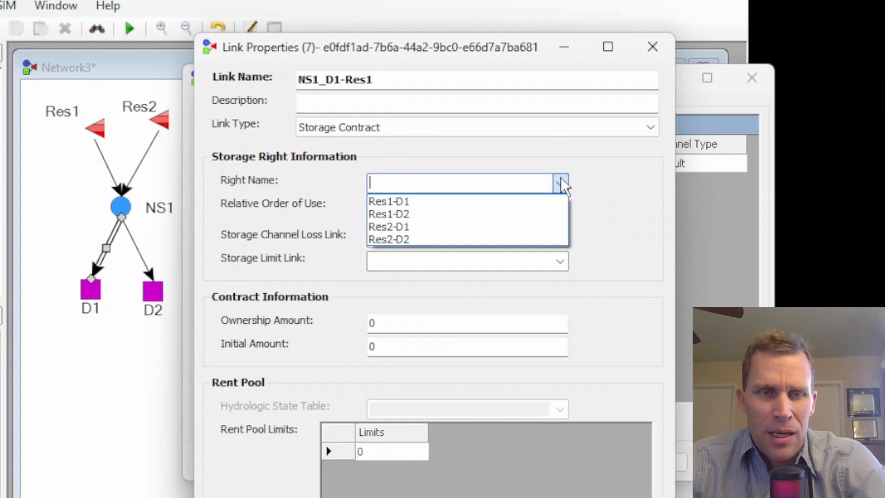
click(408, 202)
click(375, 206)
double_click(375, 206)
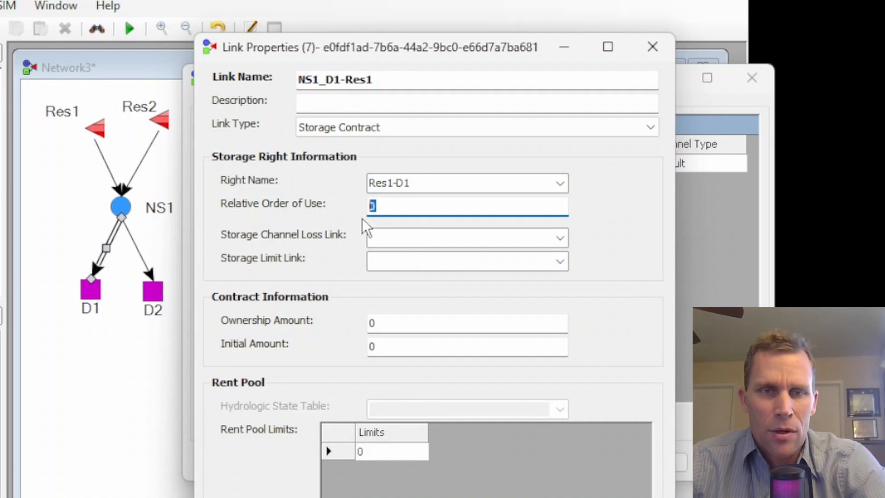
text(1)
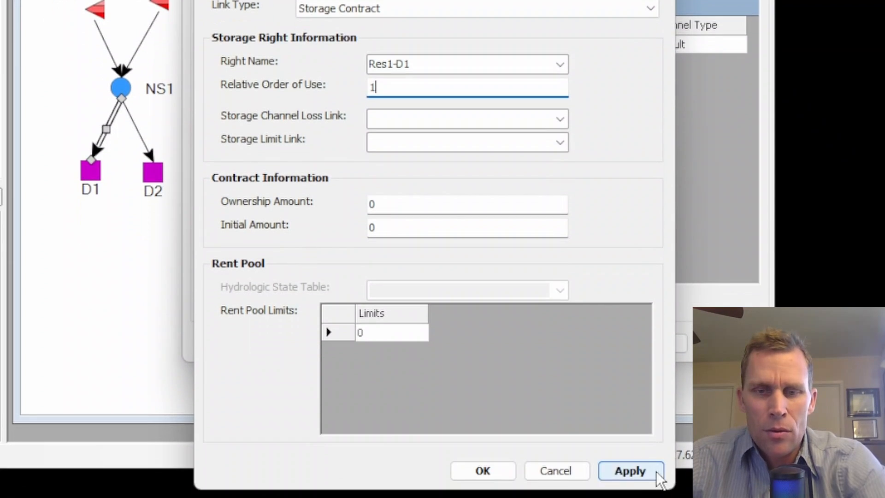
click(642, 472)
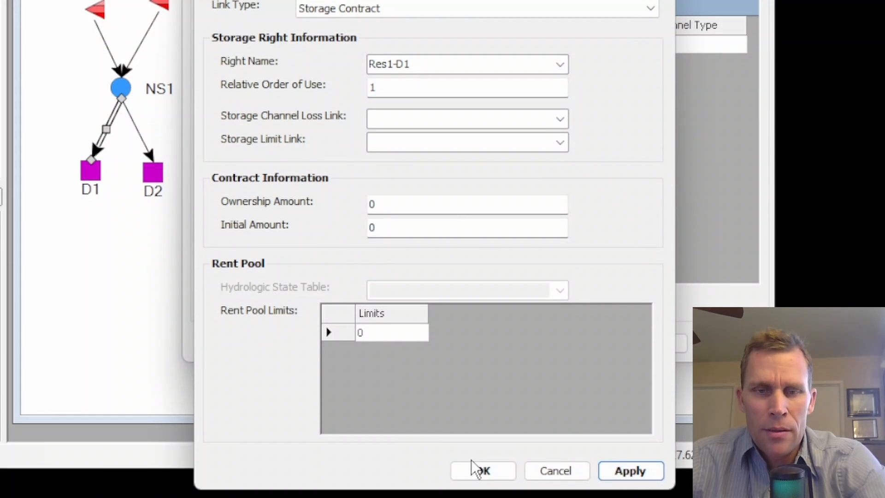
click(476, 471)
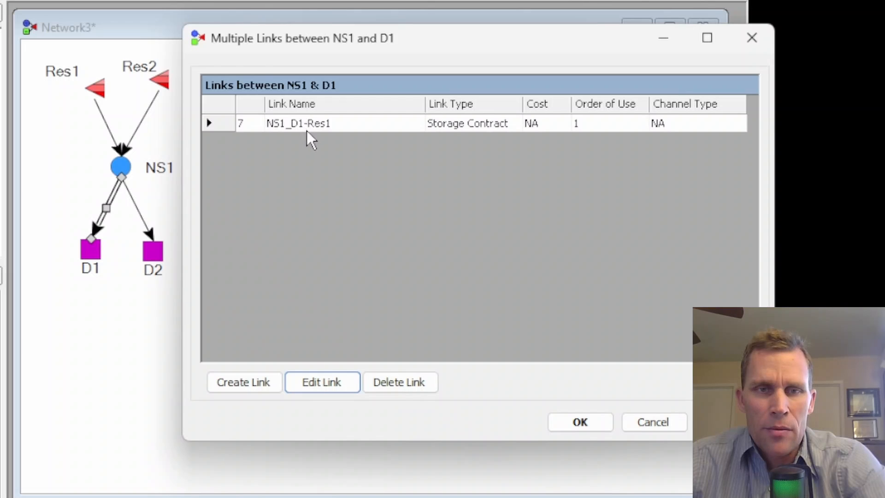
Create a second link between NS1 and D1 and name it NS1_D1-Res2.
click(249, 383)
drag(129, 39, 460, 27)
click(371, 38)
key(BackSpace)
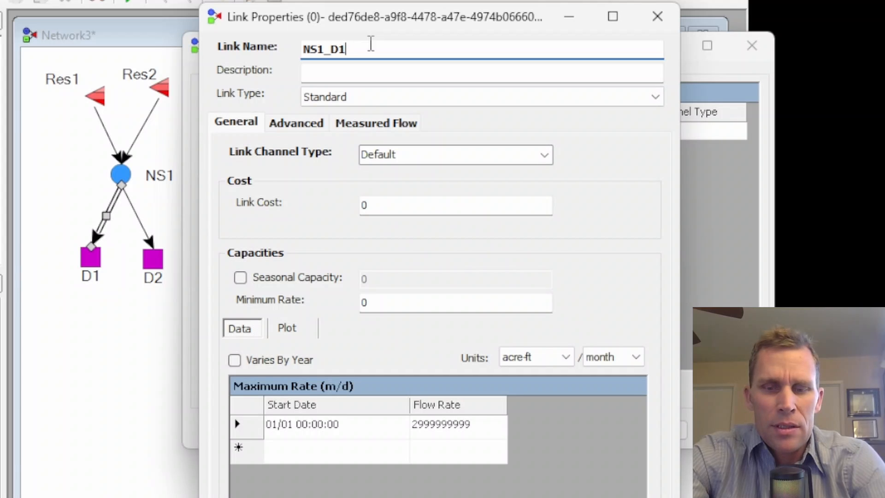
text(-Res)
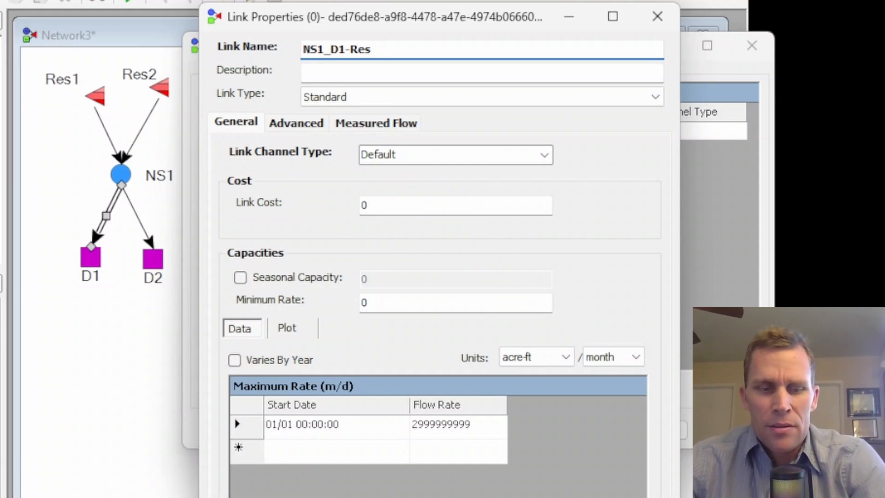
text(2)
Make NS1_D1-Res2 a Storage Contract link using right Res2-D1 with relative order of use 2, then close the multilink list.
click(386, 98)
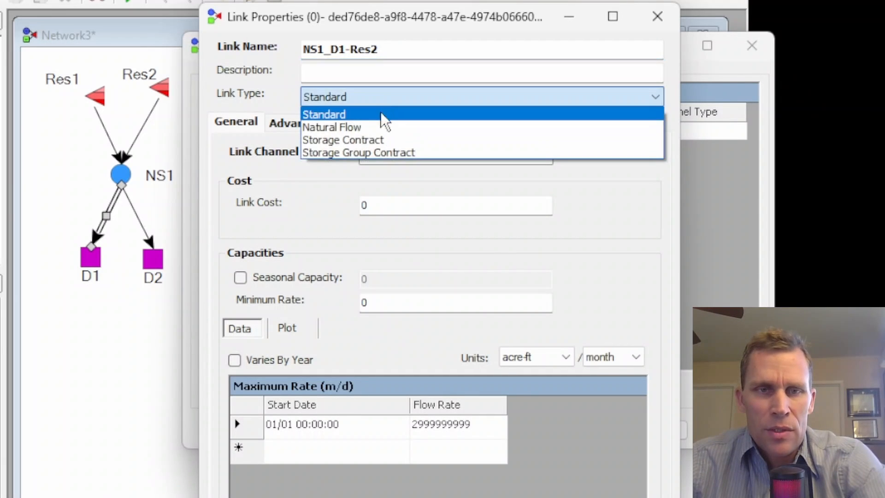
click(366, 139)
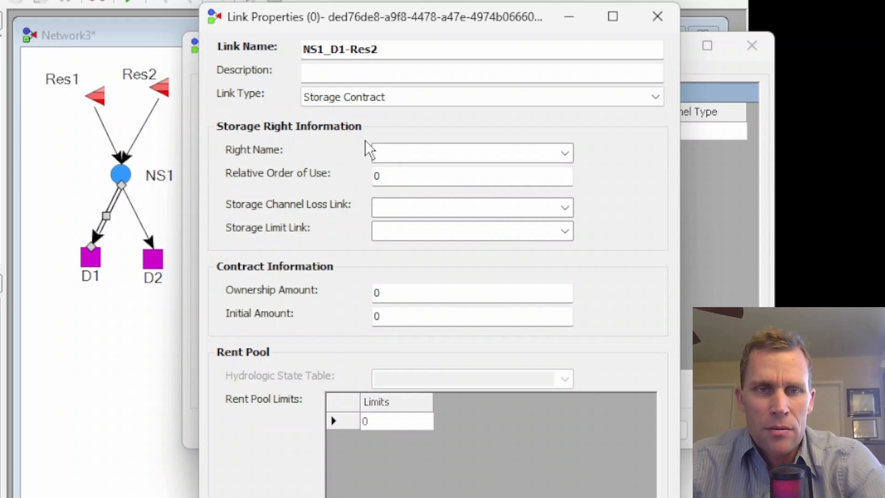
click(565, 153)
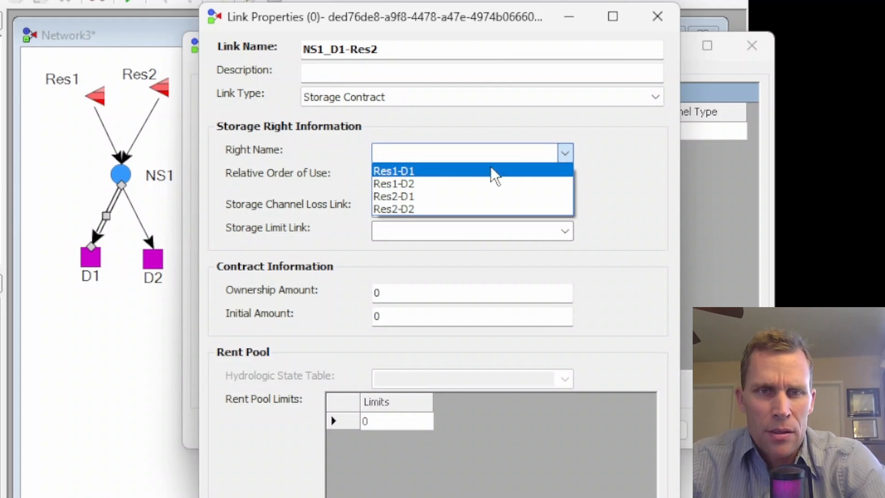
click(441, 197)
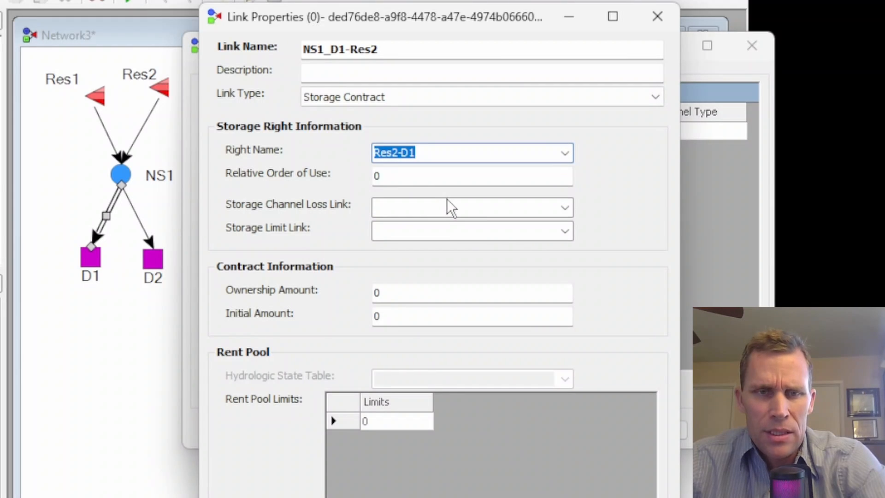
click(418, 175)
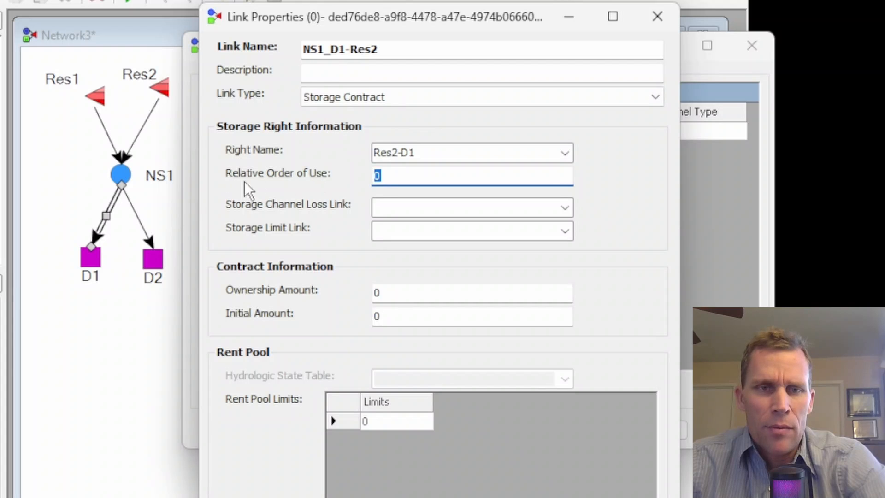
text(2)
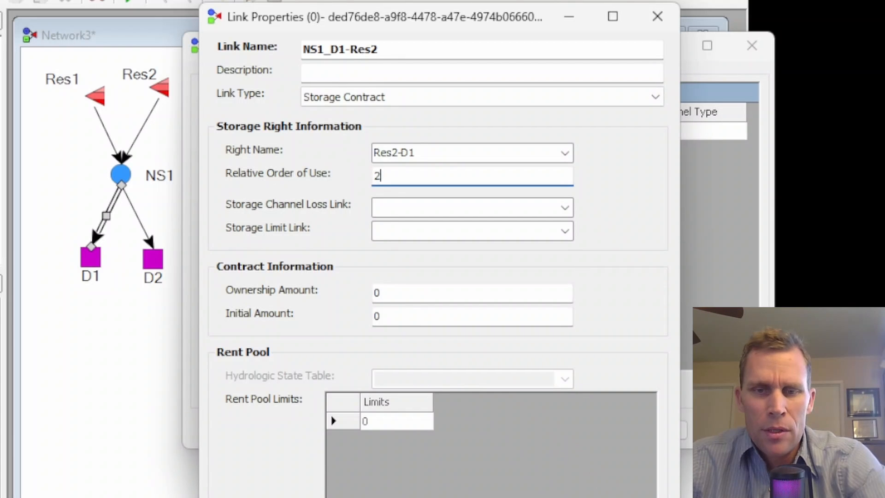
key(Return)
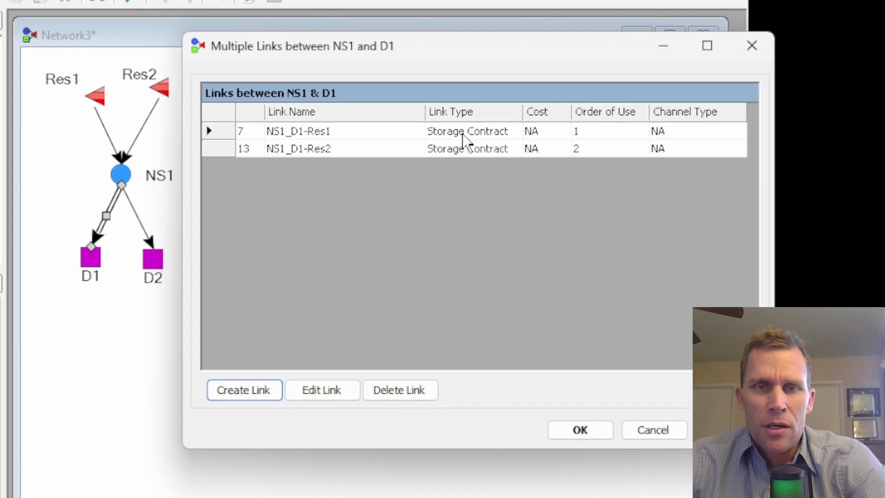
click(608, 430)
Convert the NS1–D2 link to a multilink and rename its existing link NS1_D2-Res1.
right_click(132, 209)
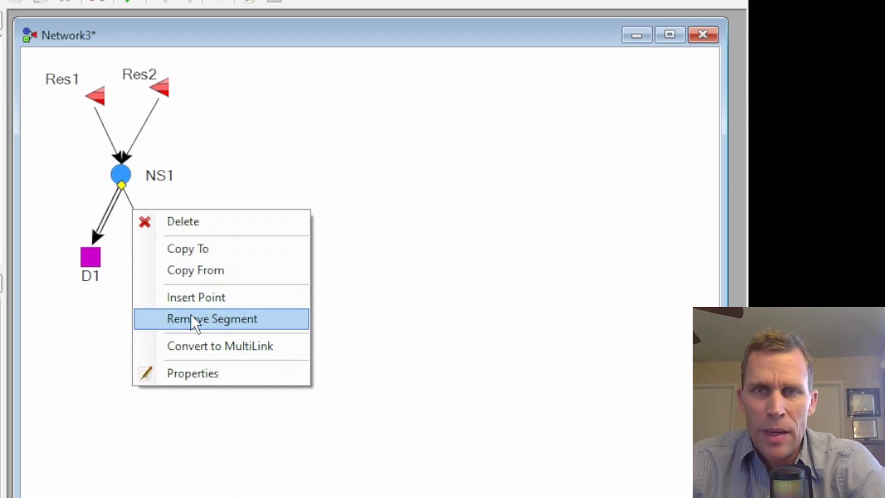
click(211, 341)
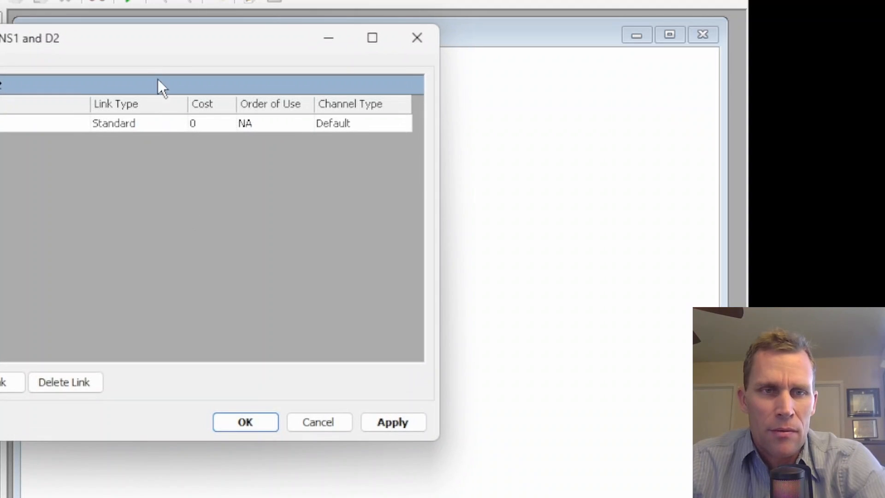
drag(151, 57, 502, 26)
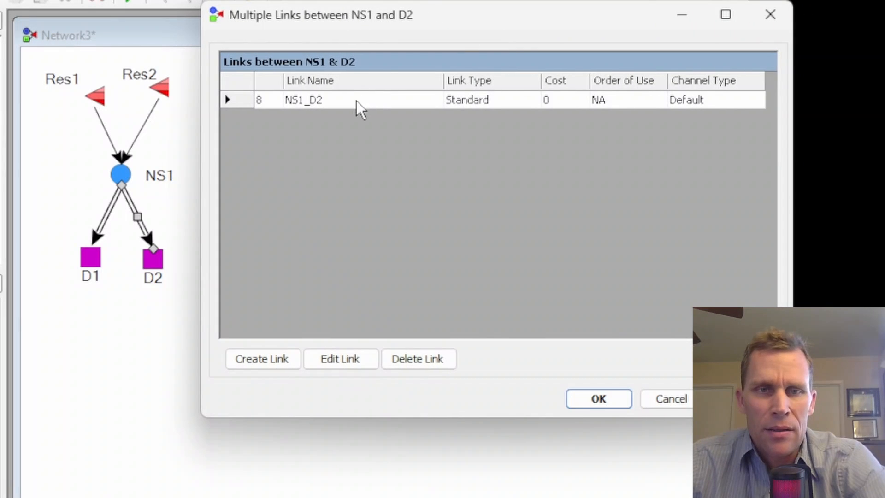
click(355, 100)
click(326, 354)
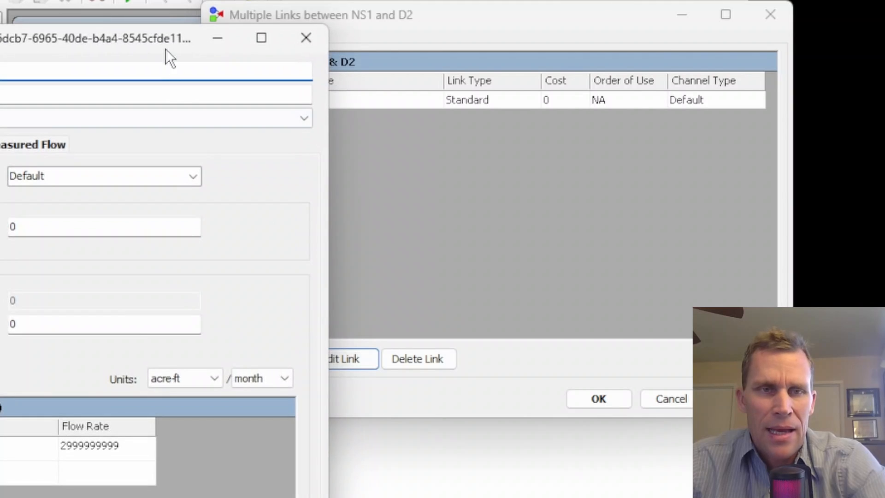
drag(165, 49, 515, 20)
click(368, 46)
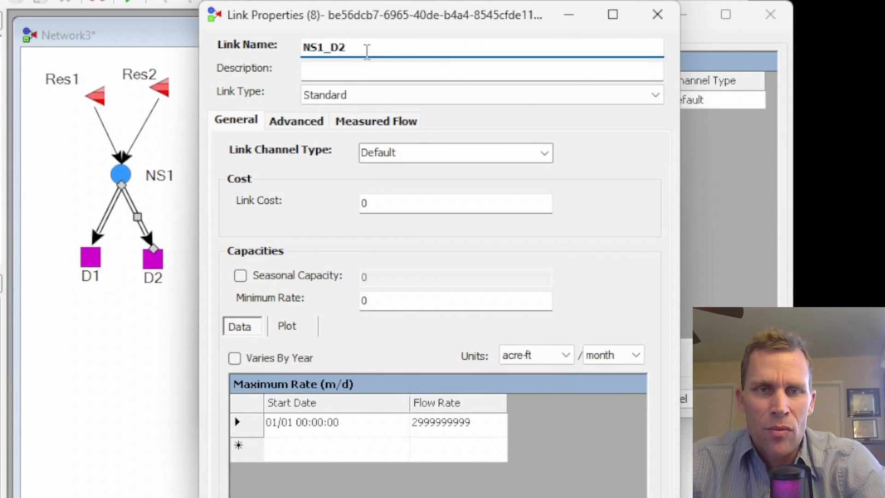
text(-)
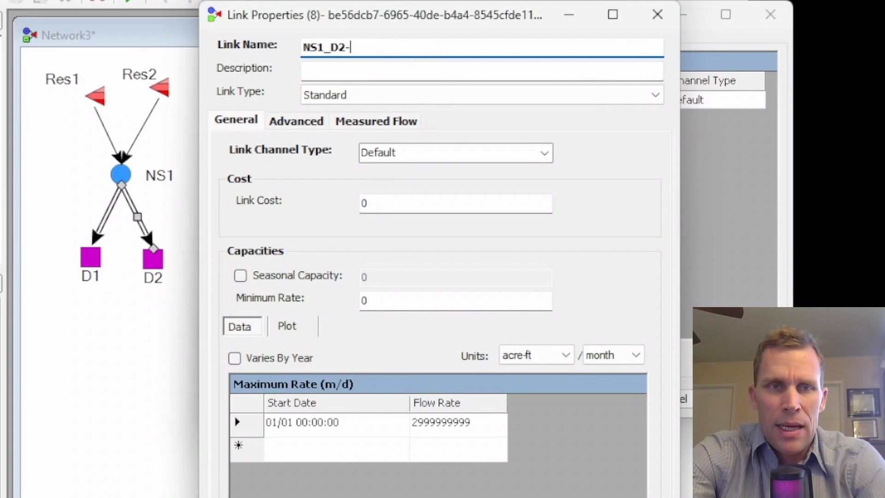
text(Res1)
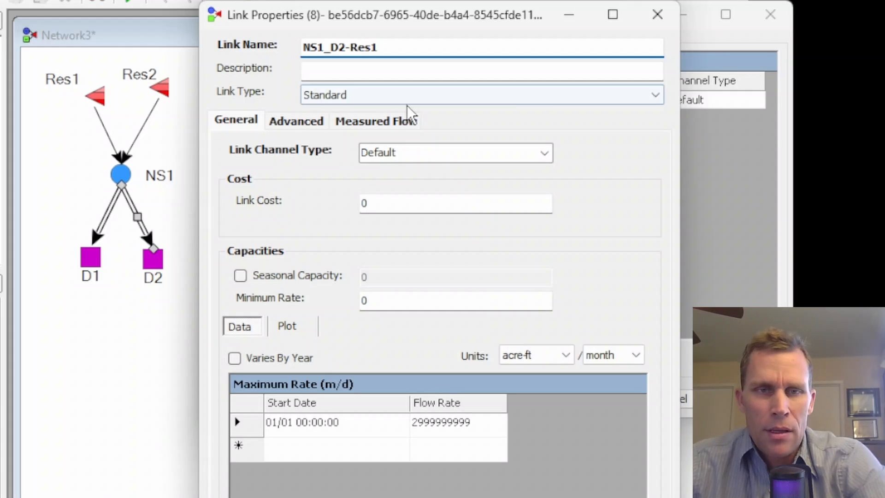
Make NS1_D2-Res1 a Storage Contract link using right Res1-D2 with relative order of use 1.
click(630, 93)
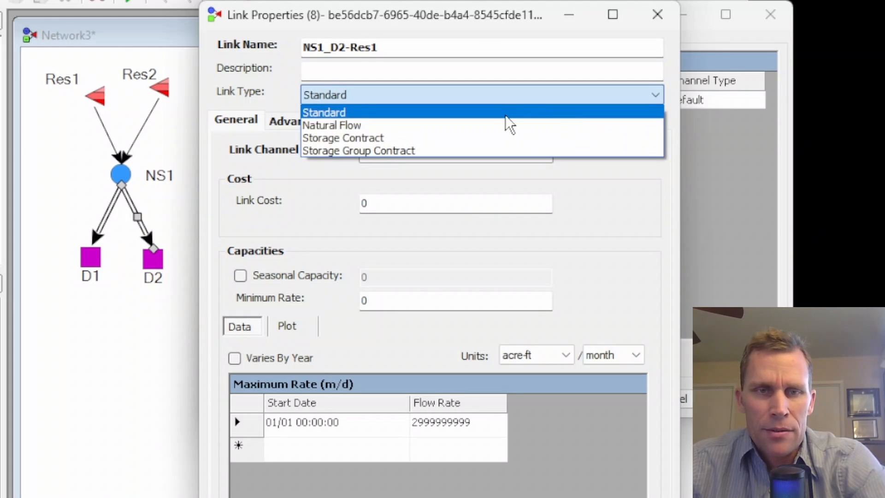
click(465, 136)
click(563, 151)
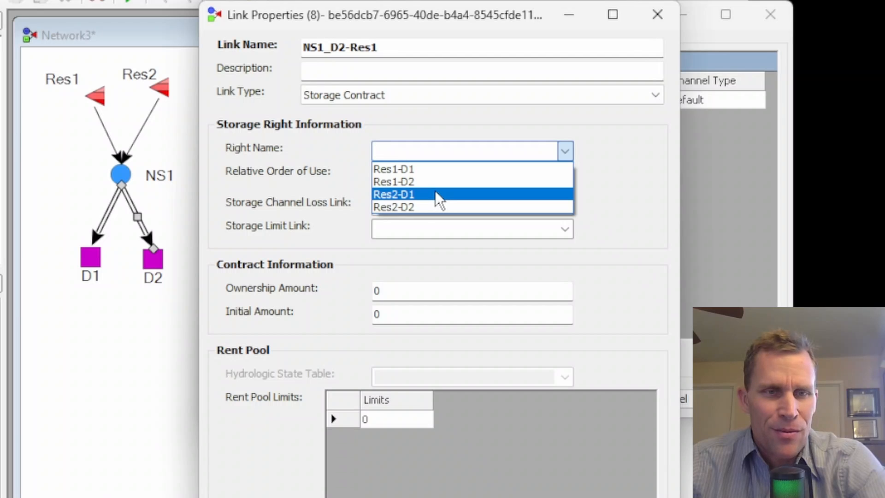
click(415, 181)
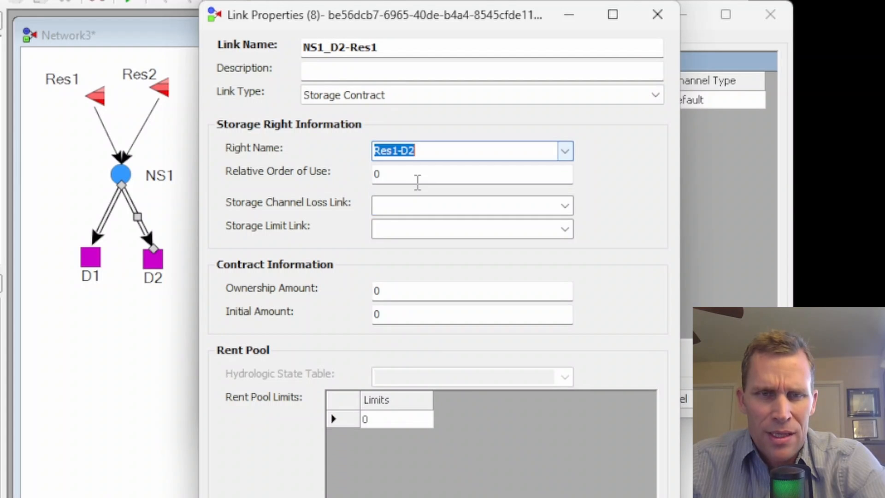
click(413, 179)
double_click(413, 179)
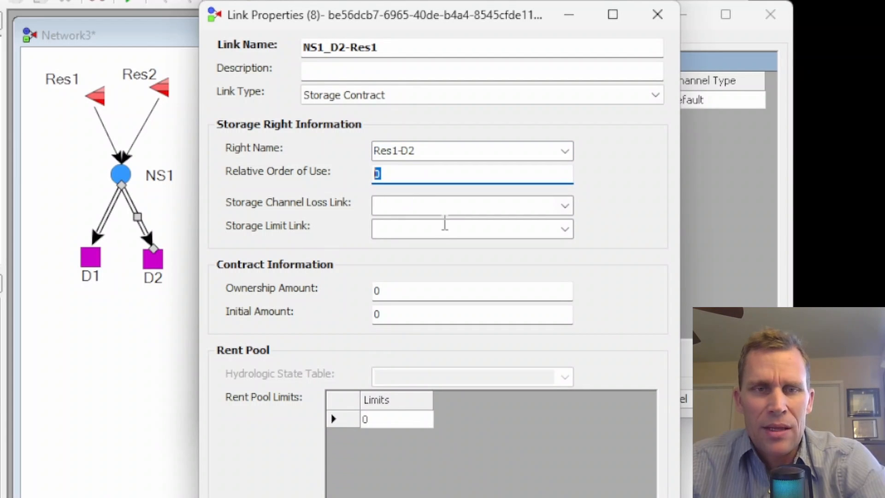
text(1)
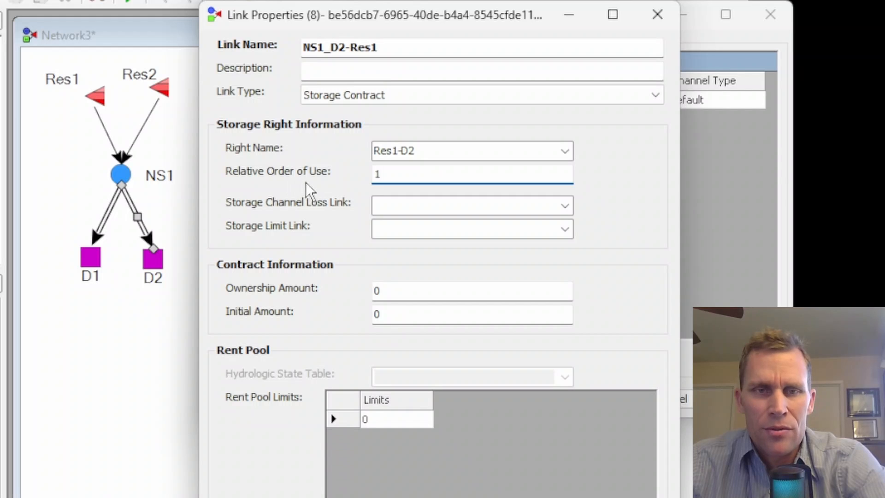
key(Tab)
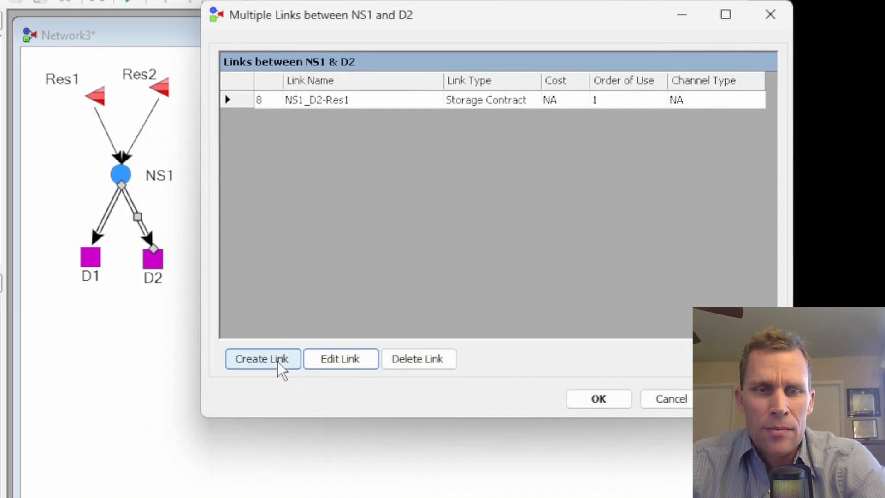
Create a second link between NS1 and D2 and name it NS1_D2-Res2.
click(278, 361)
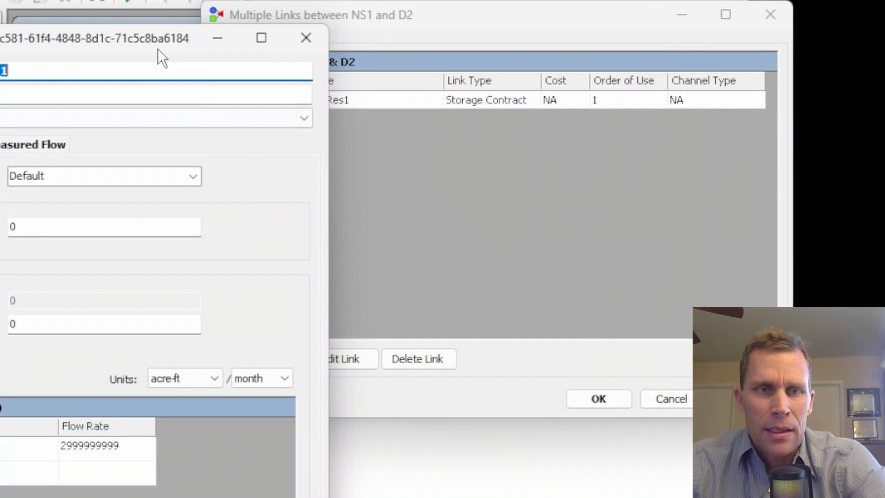
drag(157, 49, 519, 20)
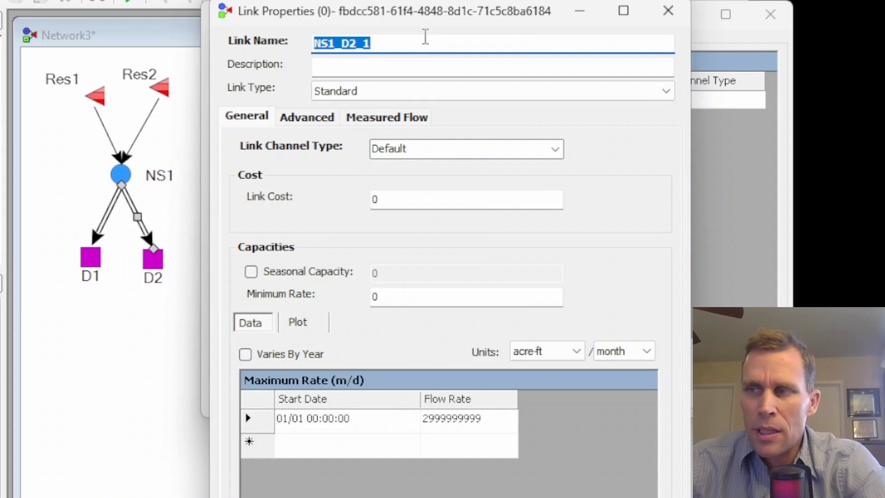
click(384, 41)
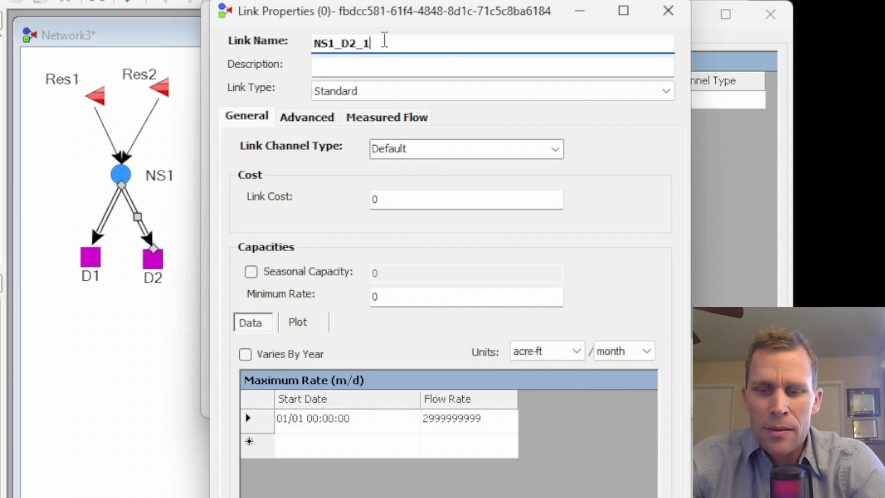
key(BackSpace)
key(BackSpace)
text(-Res2)
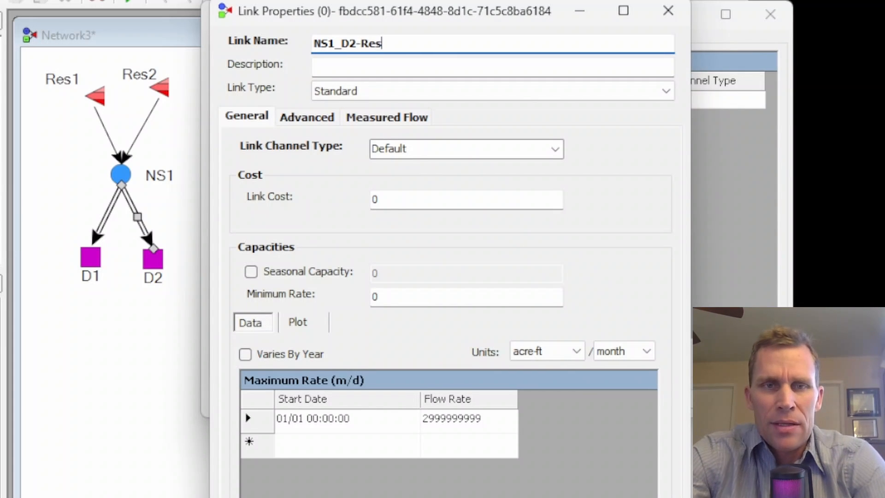
Make NS1_D2-Res2 a Storage Contract link using right Res2-D2 with relative order of use 2, then close the multilink list.
click(660, 90)
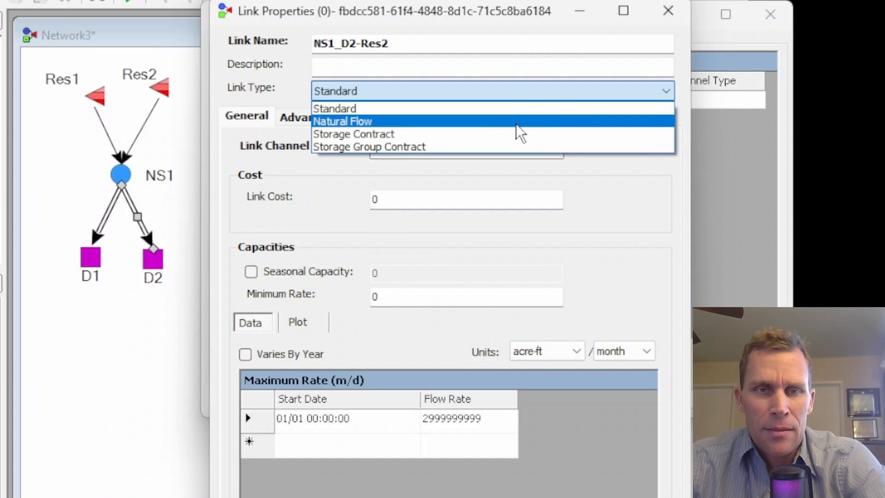
click(451, 133)
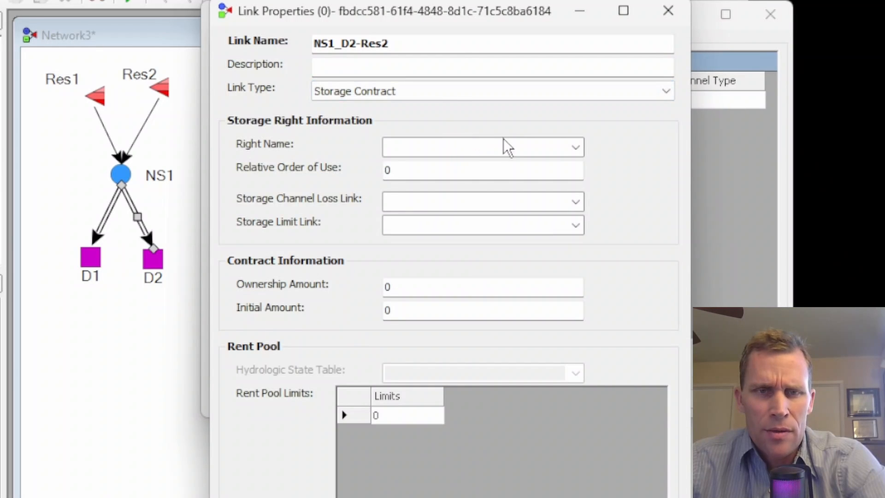
click(574, 147)
click(423, 201)
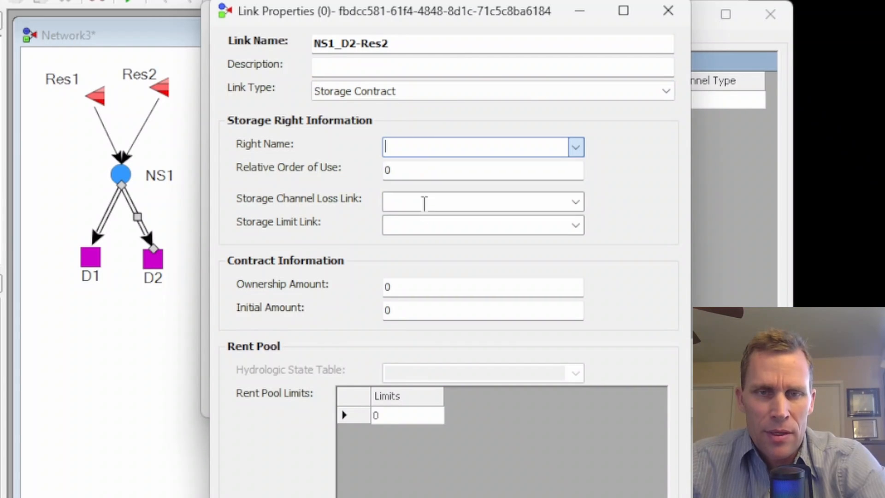
click(411, 168)
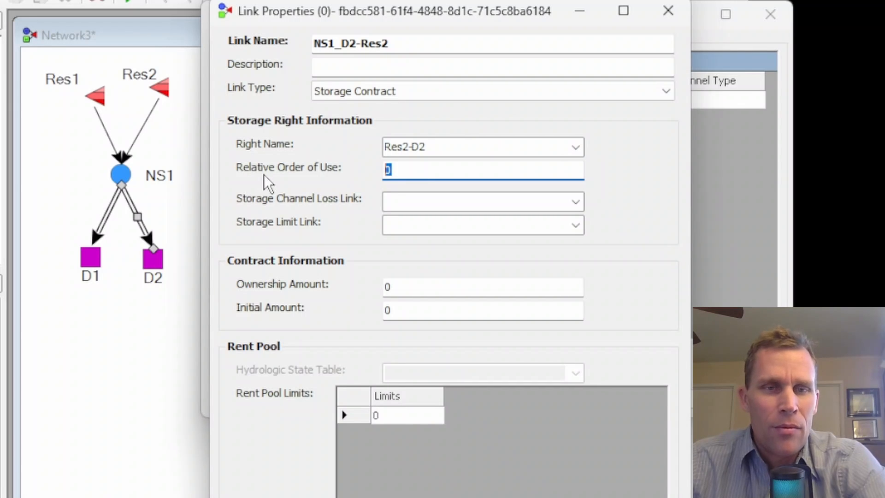
text(2)
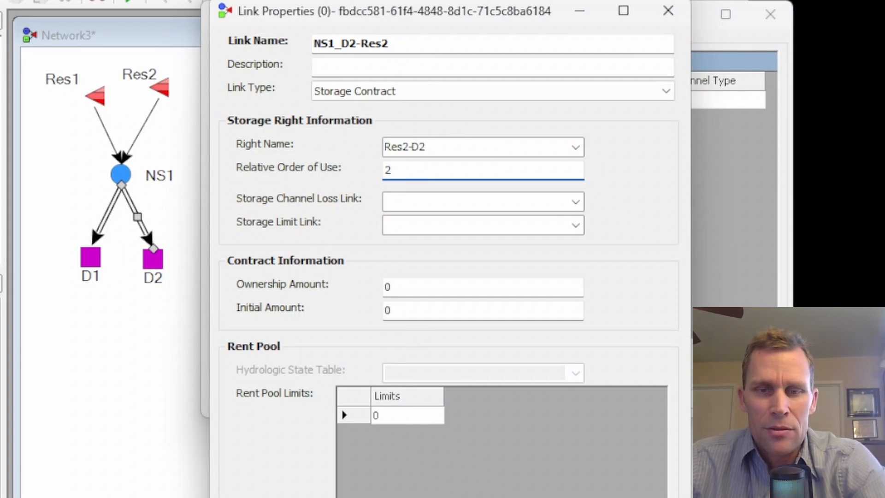
key(Return)
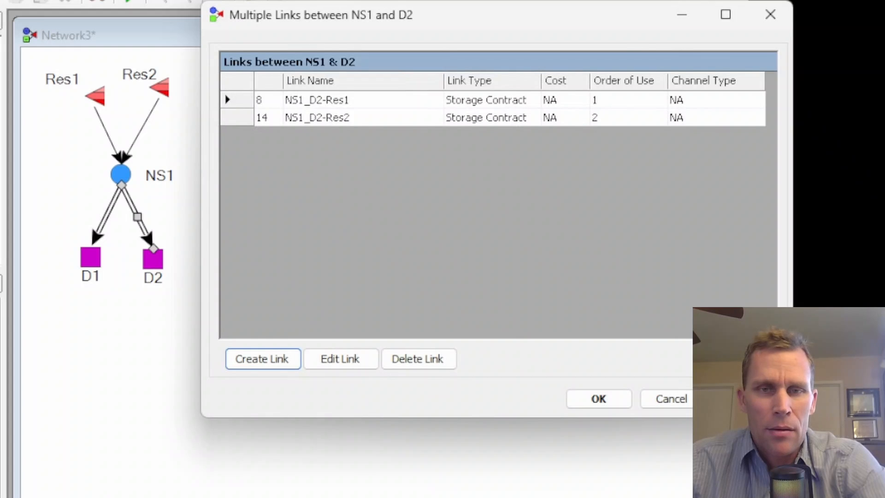
click(625, 401)
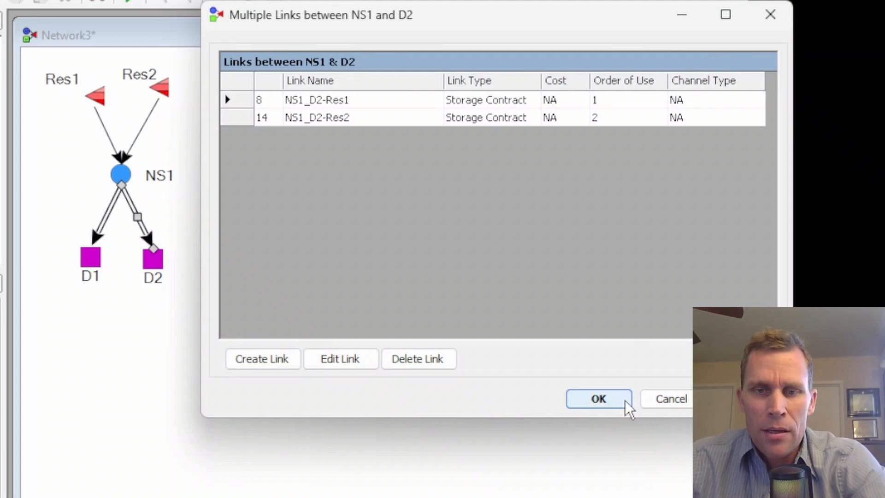
click(625, 401)
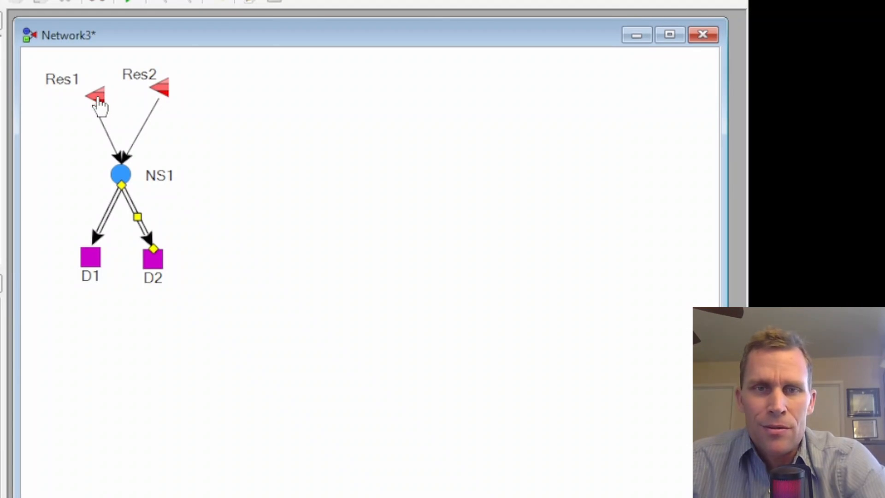
Open Res1's storage right Res1-D1 for editing and delete its group ownership row.
right_click(95, 96)
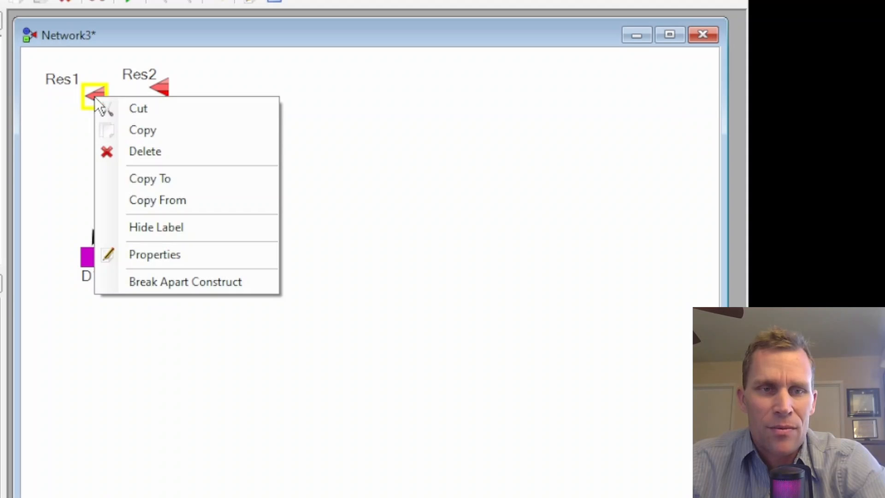
click(134, 253)
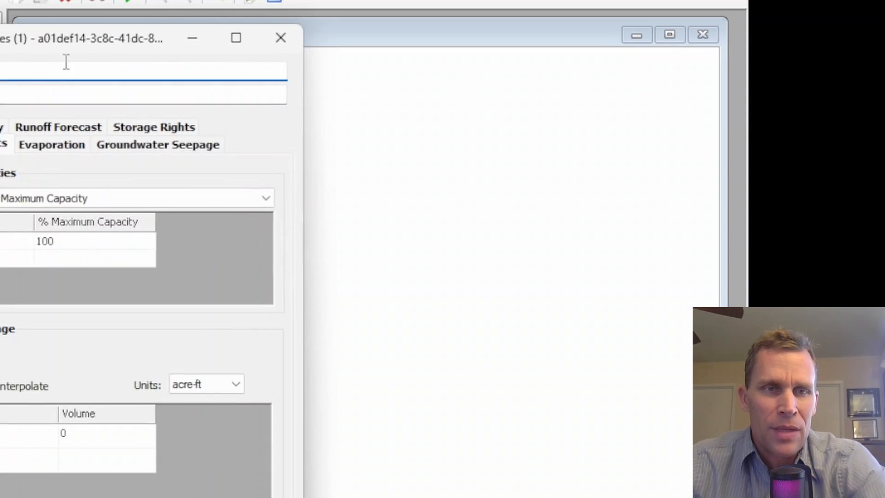
drag(66, 44, 404, 3)
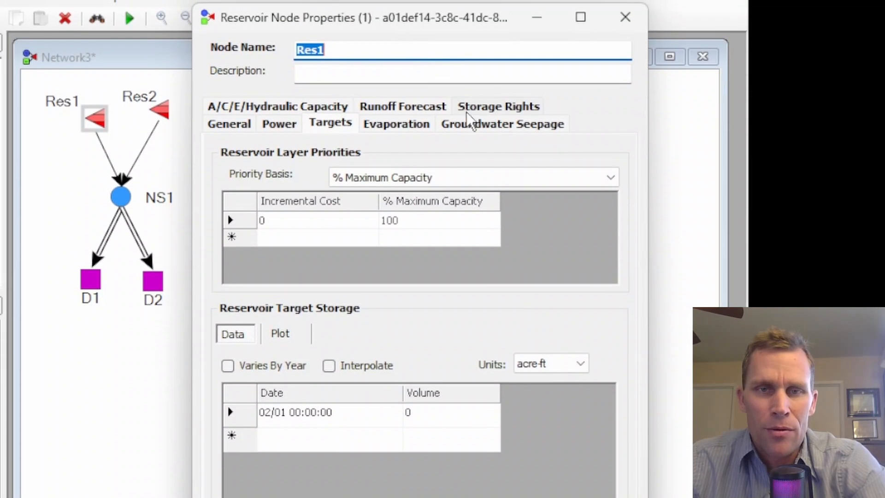
click(474, 92)
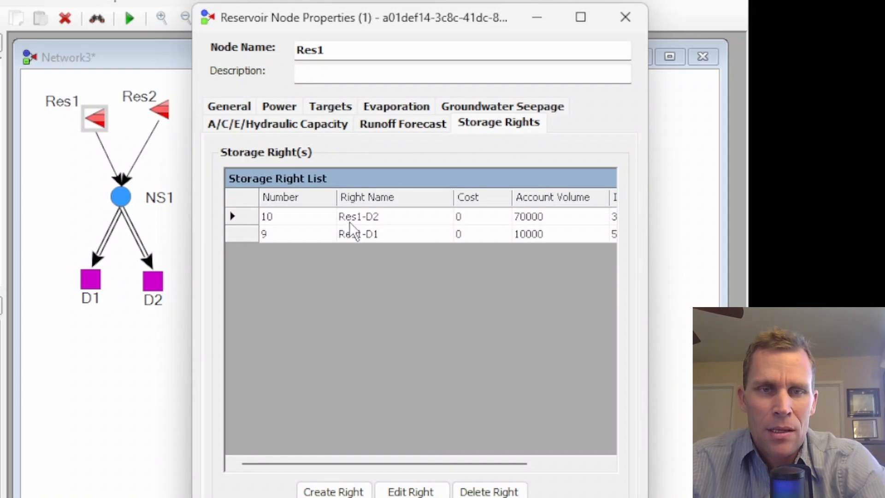
click(351, 236)
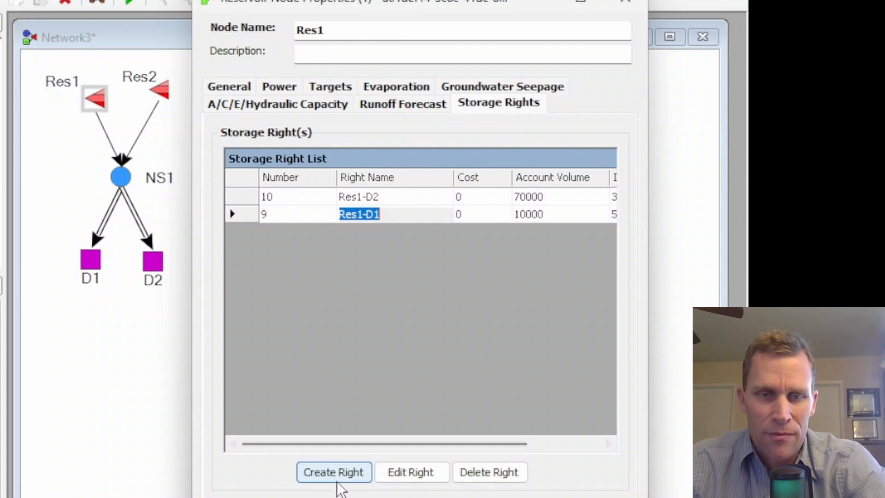
click(393, 478)
drag(92, 46, 418, 11)
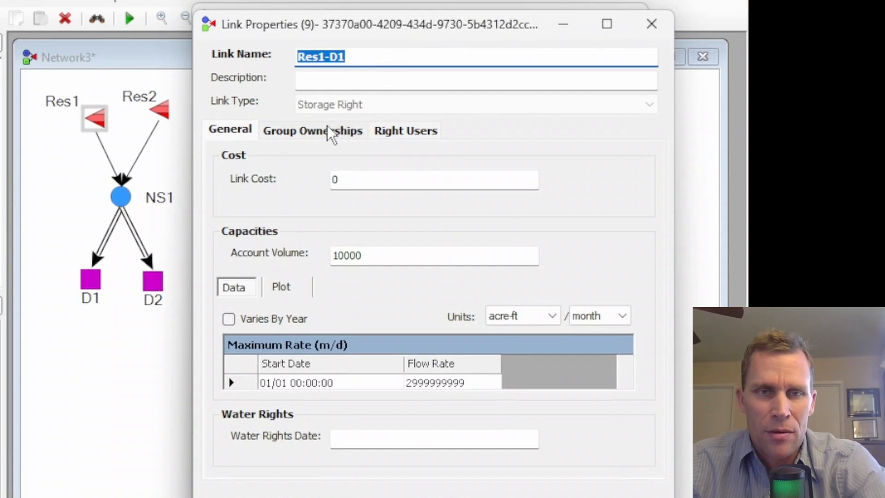
click(327, 129)
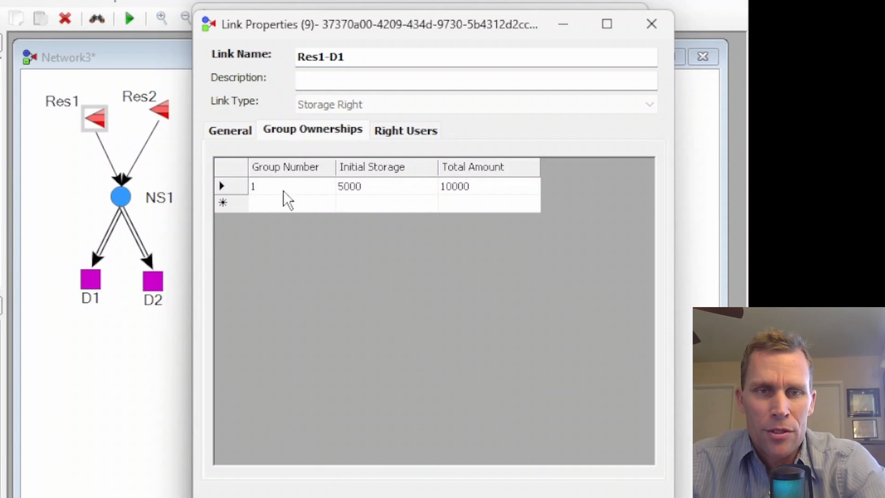
click(239, 190)
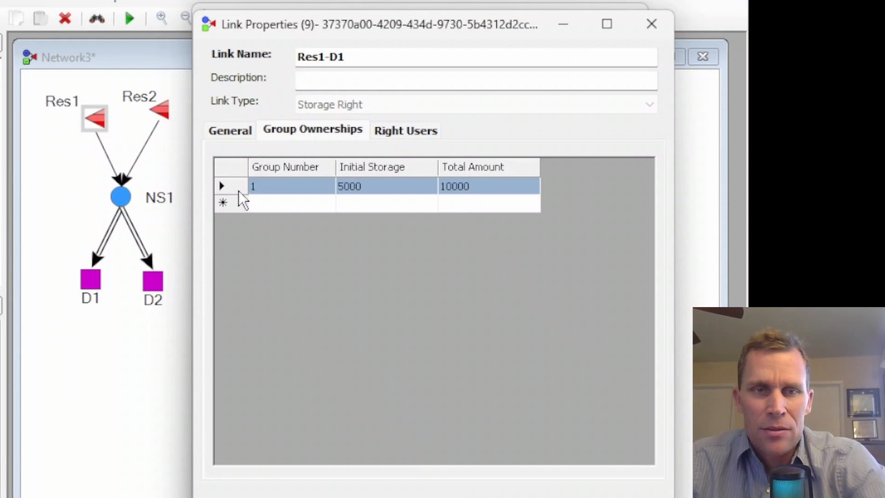
key(Delete)
Give contract NS1_D1-Res1 an initial amount of 5000 and ownership amount of 10000 under Res1-D1's right users, confirming the change.
click(396, 132)
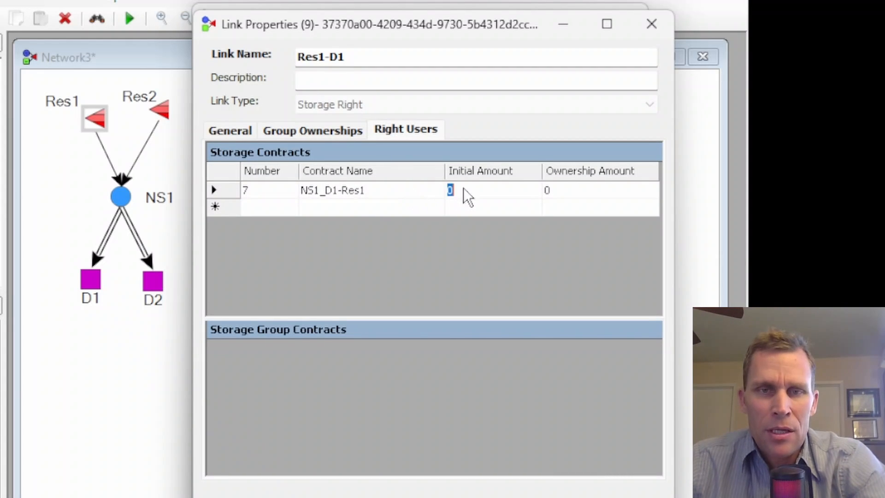
text(5000)
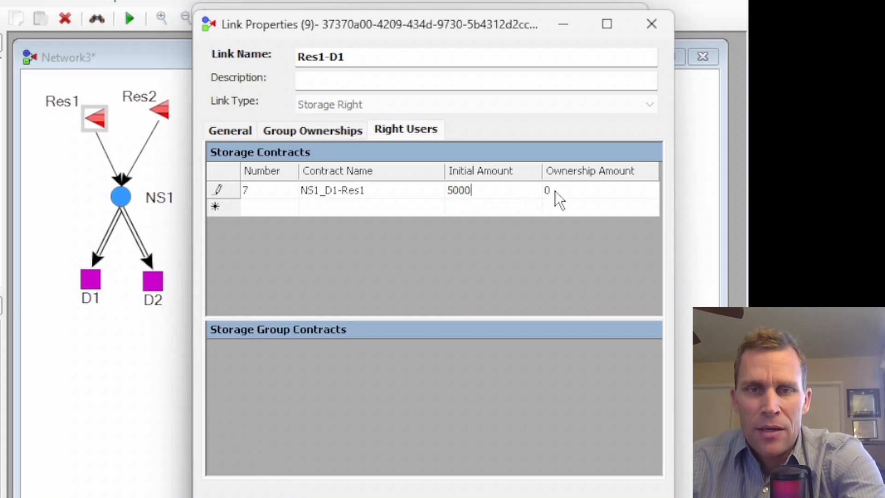
click(555, 191)
text(10000)
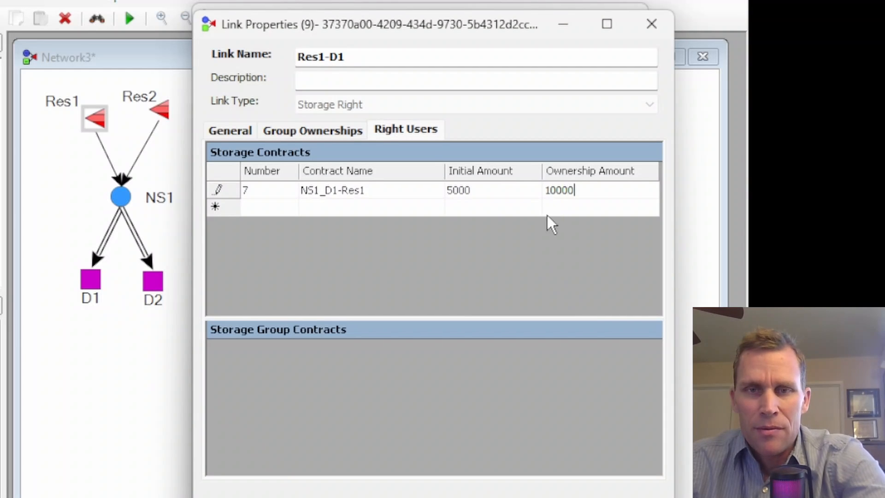
click(617, 470)
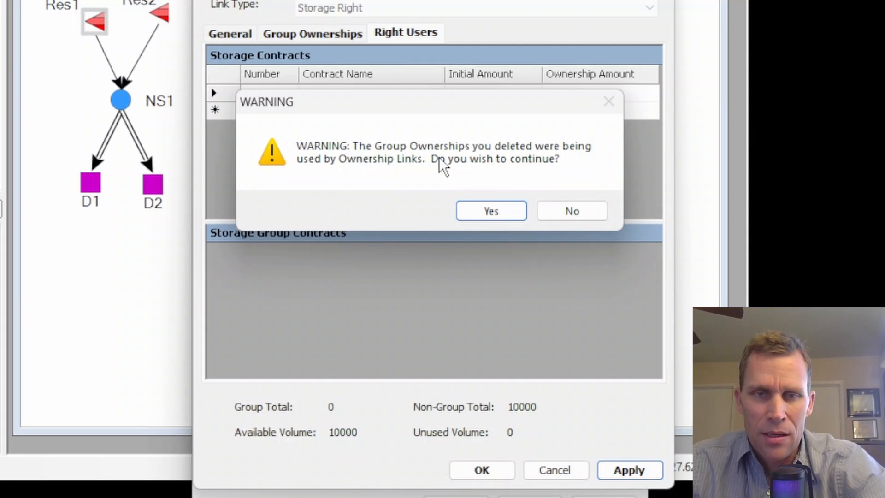
click(494, 210)
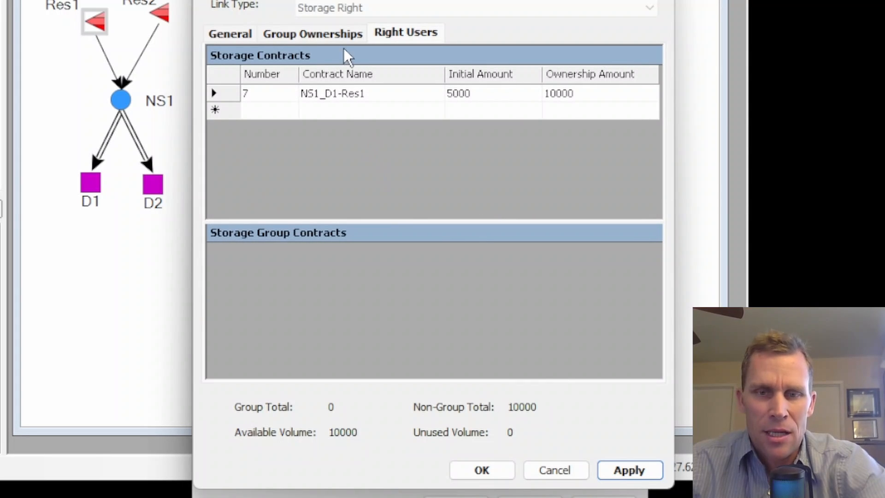
click(313, 34)
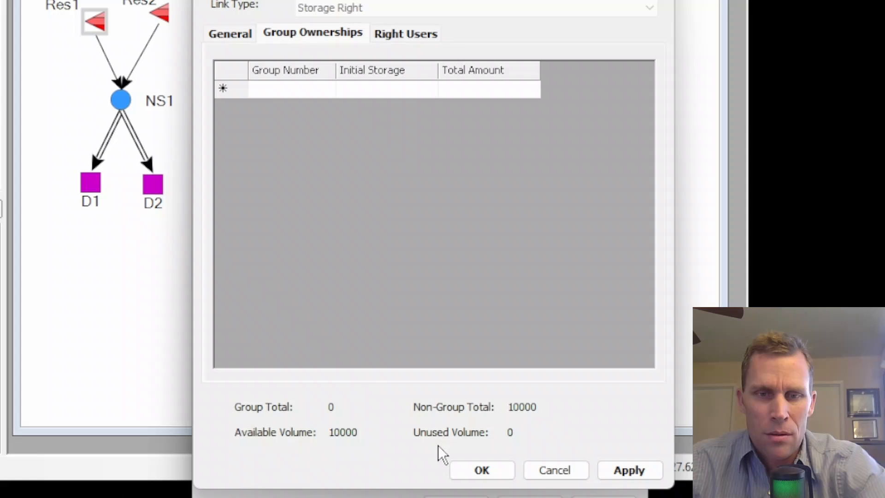
click(467, 466)
Open Res1's storage right Res1-D2 for editing and delete its group ownership row.
click(366, 122)
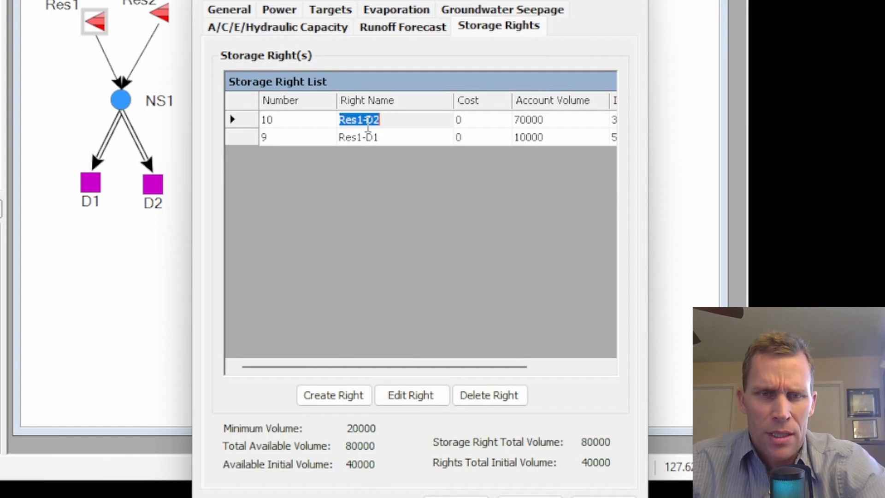
click(395, 398)
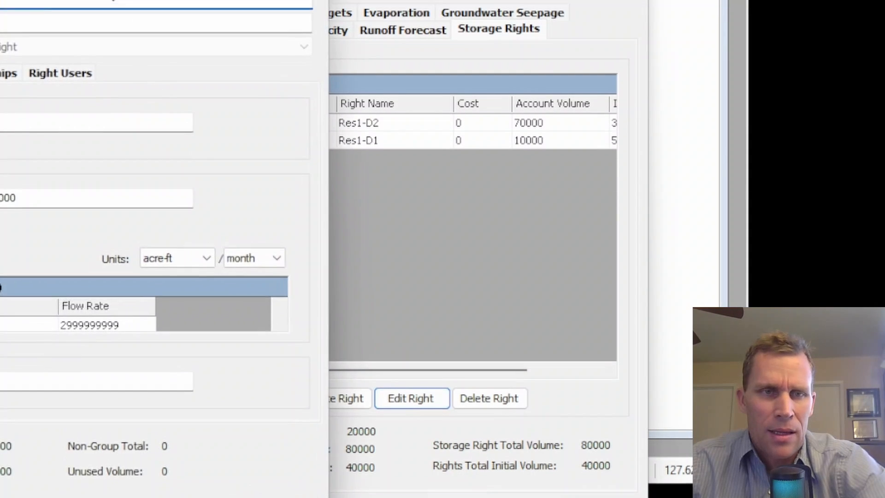
drag(97, 21, 443, 20)
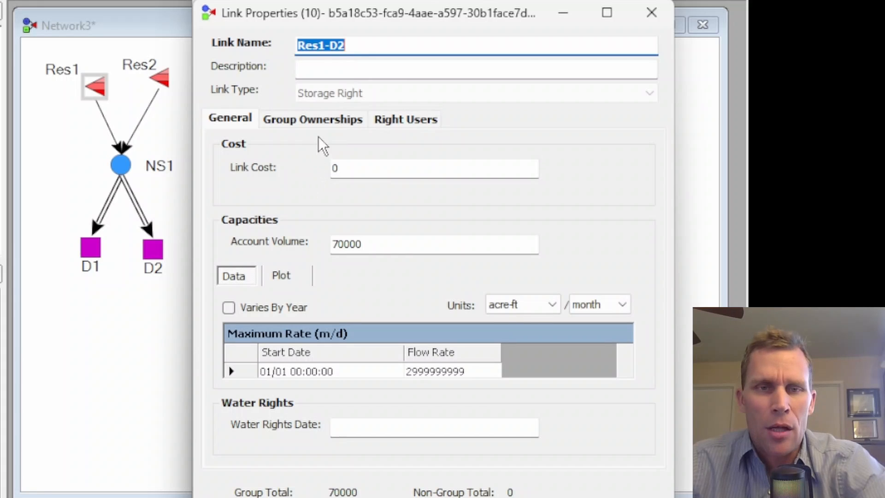
click(318, 121)
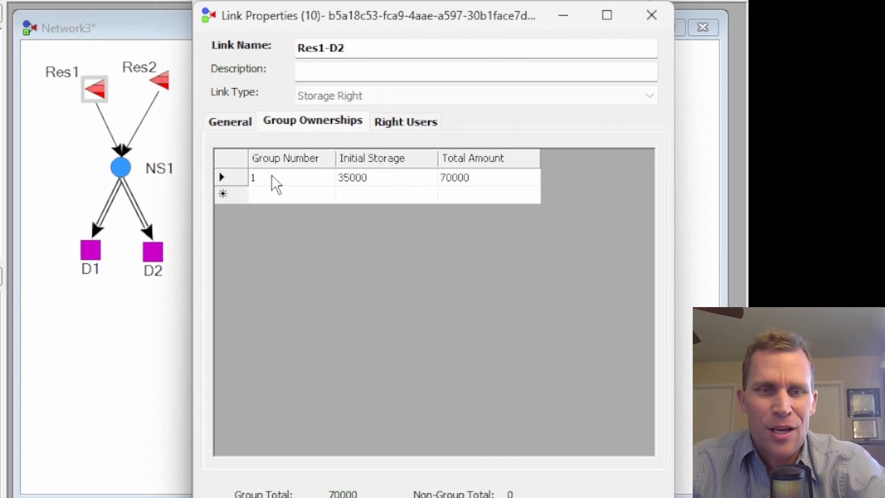
click(234, 175)
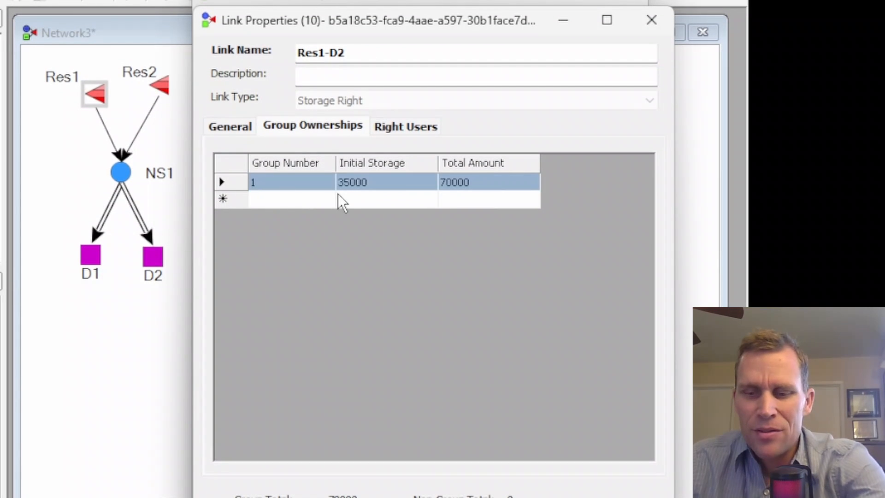
key(Delete)
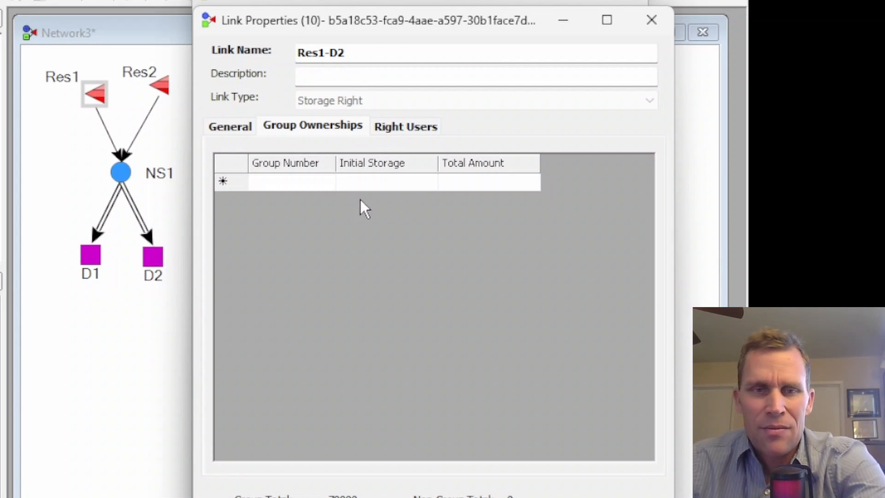
Give contract NS1_D2-Res1 an initial amount of 35000 and ownership amount of 70000 under Res1-D2's right users, confirming and closing Res1.
click(392, 128)
click(361, 189)
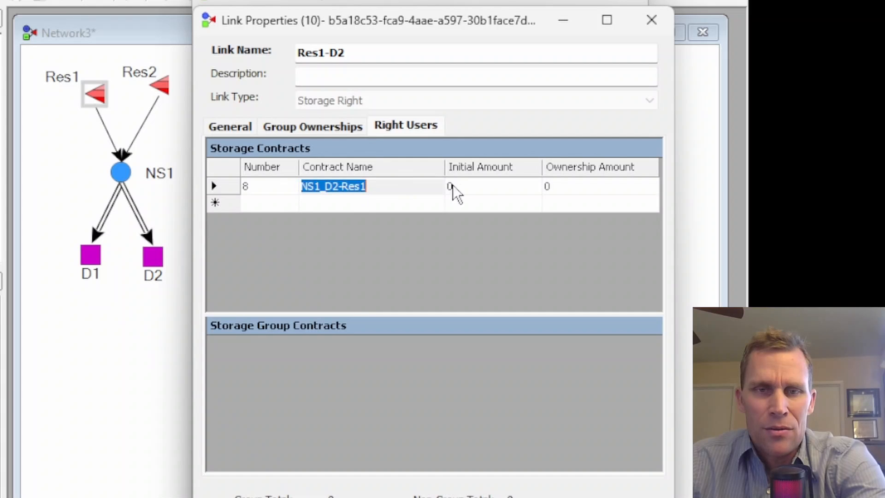
click(458, 187)
key(BackSpace)
text(35000)
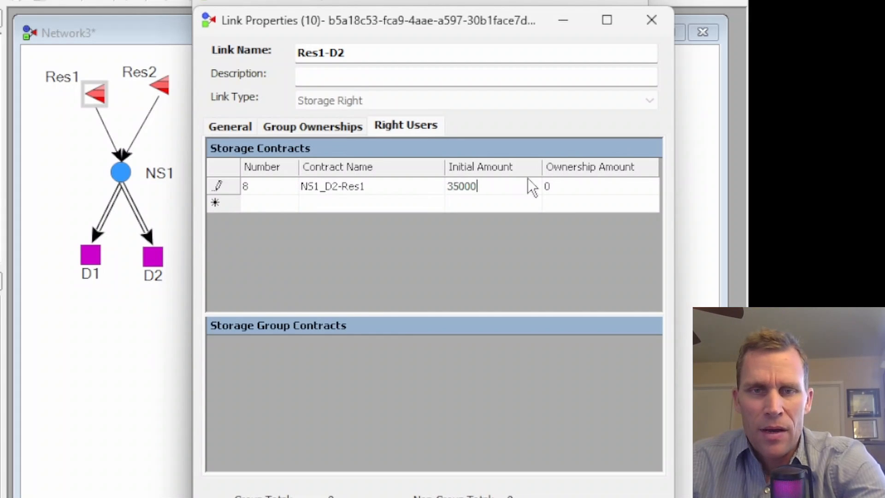
text(70000)
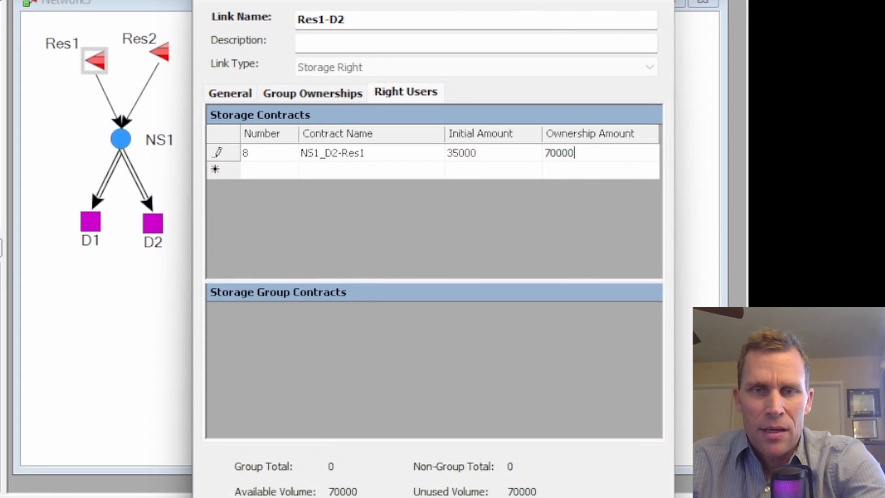
click(622, 479)
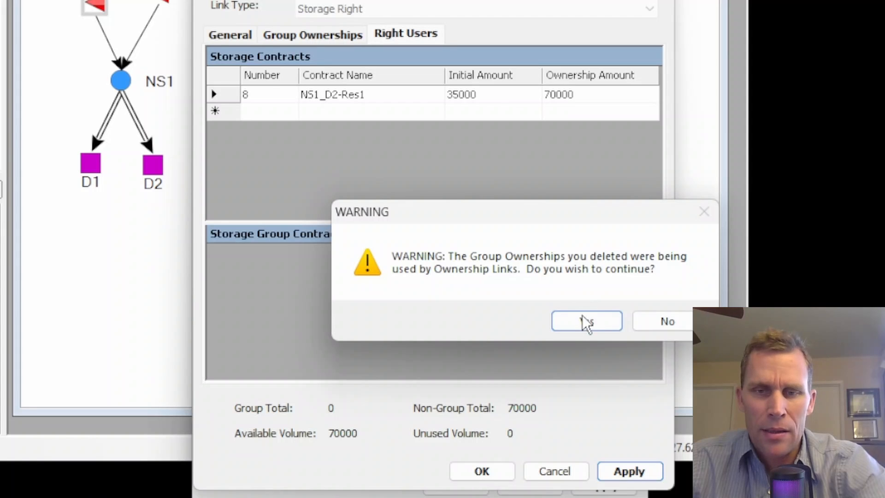
click(582, 315)
click(503, 470)
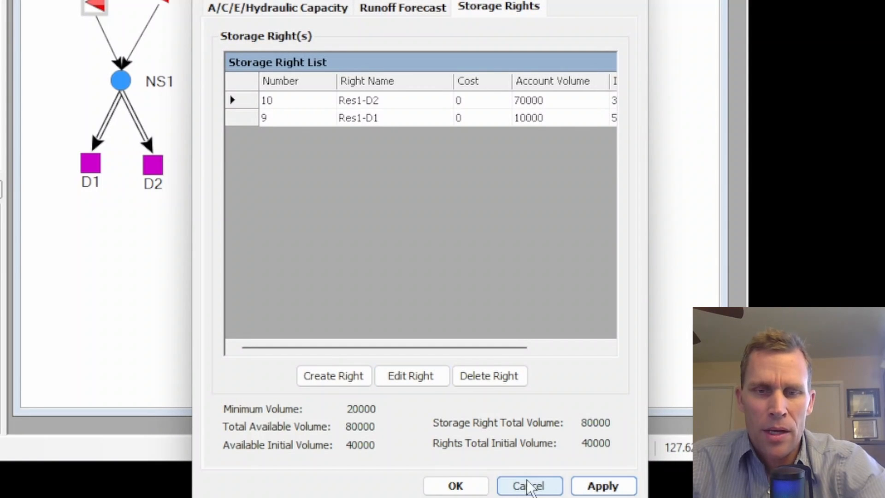
click(456, 485)
Open Res2's storage right Res2-D1 for editing and delete its group ownership row.
right_click(159, 158)
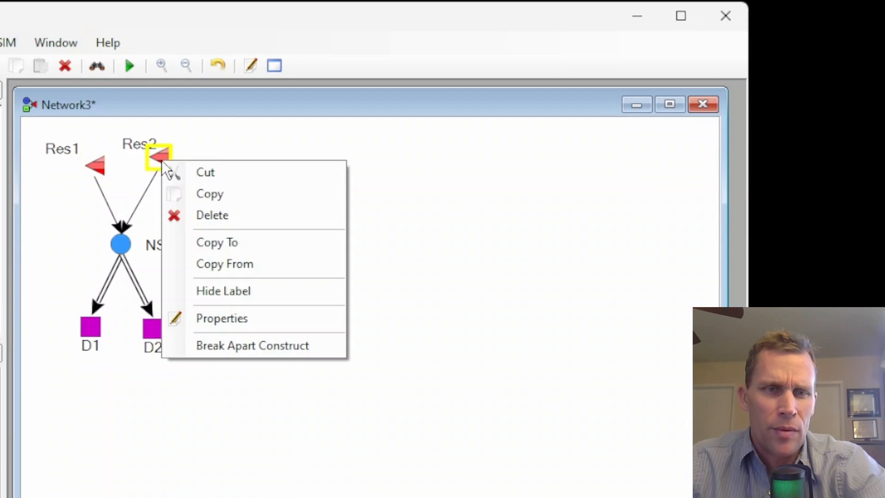
click(208, 317)
drag(65, 119, 423, 85)
click(486, 172)
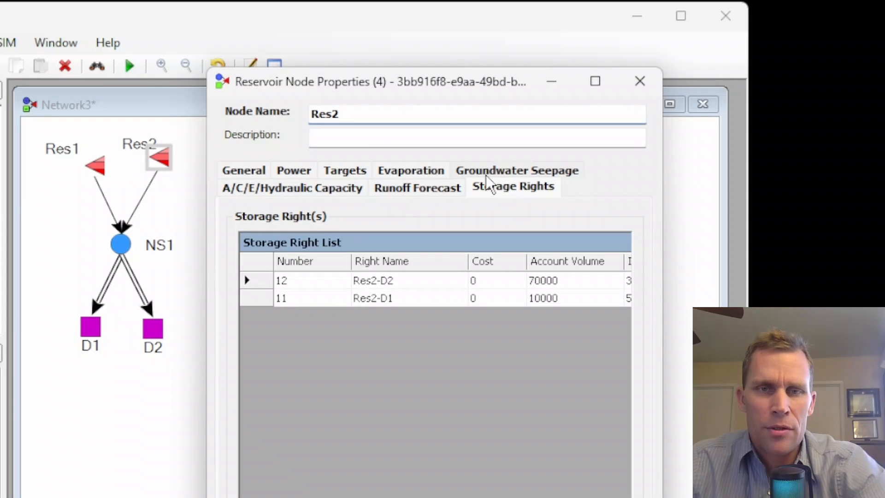
double_click(379, 301)
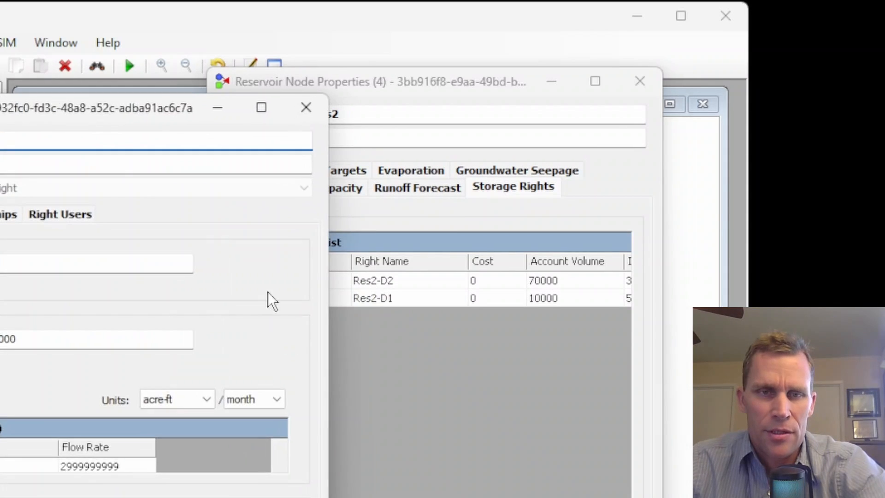
drag(101, 121, 462, 81)
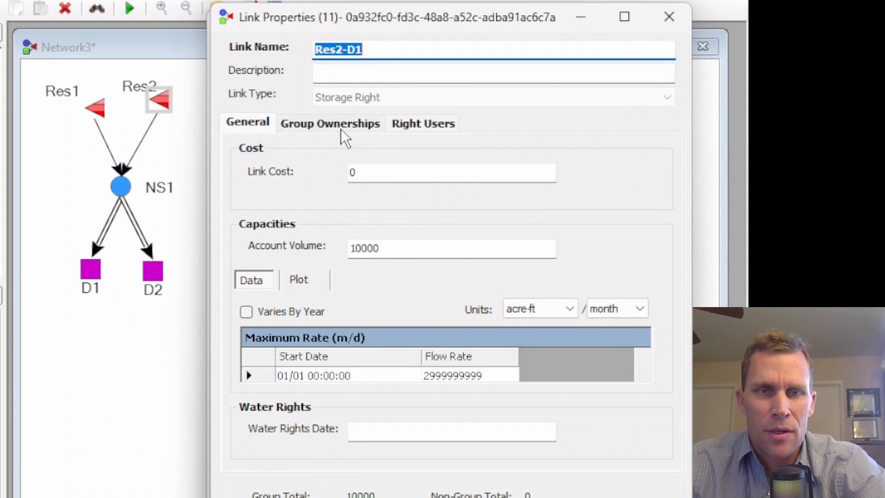
click(384, 128)
click(261, 180)
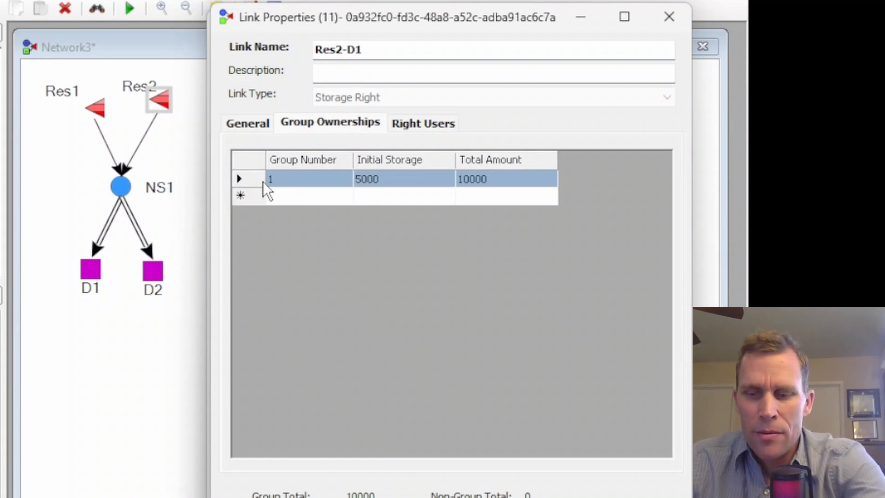
key(Delete)
Give contract NS1_D1-Res2 an initial amount of 5000 and ownership amount of 10000 under Res2-D1's right users, confirming the change.
click(441, 128)
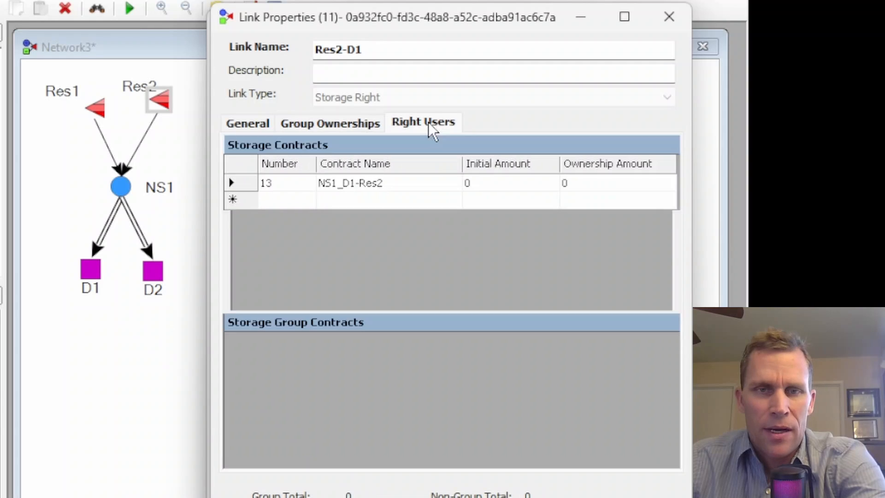
click(484, 182)
text(5000)
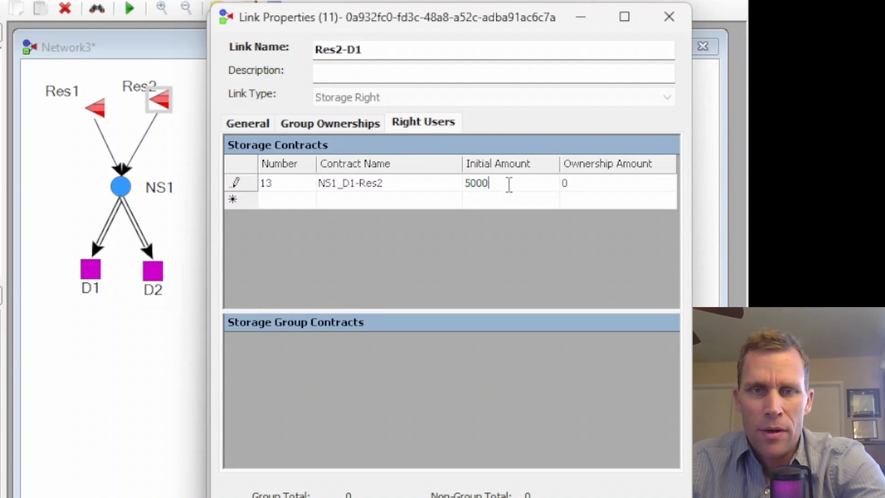
click(576, 186)
text(10000)
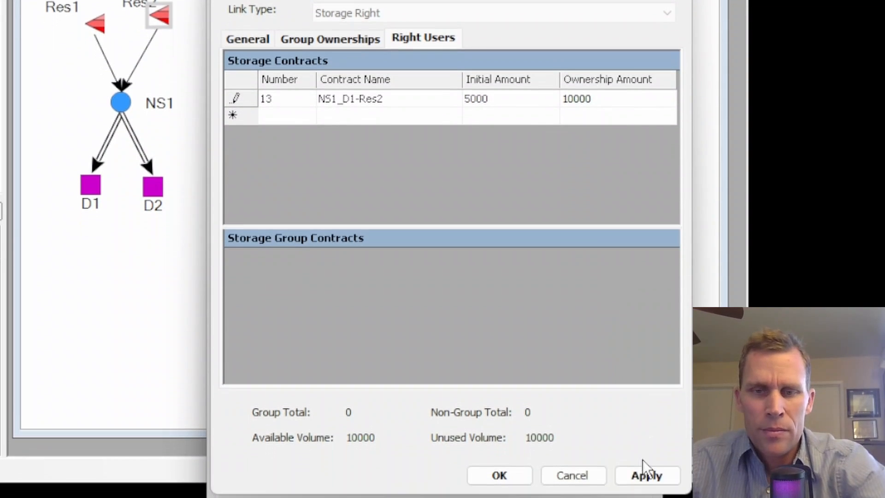
click(645, 469)
click(586, 340)
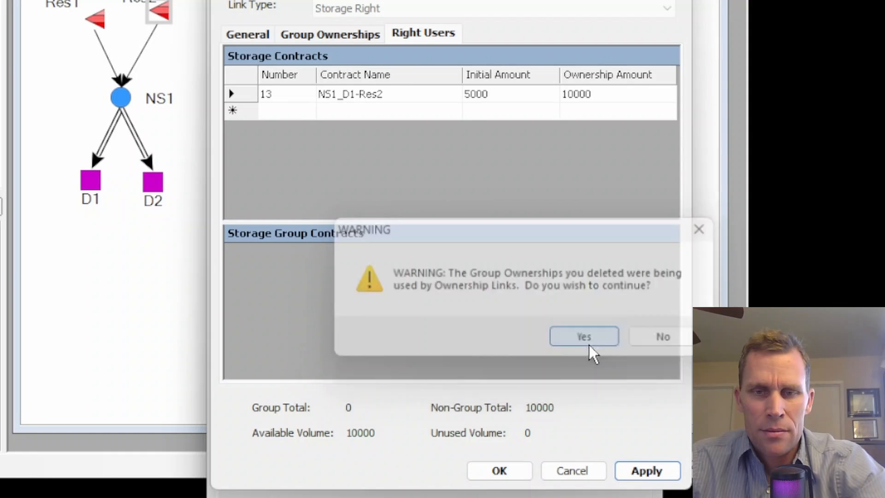
click(500, 470)
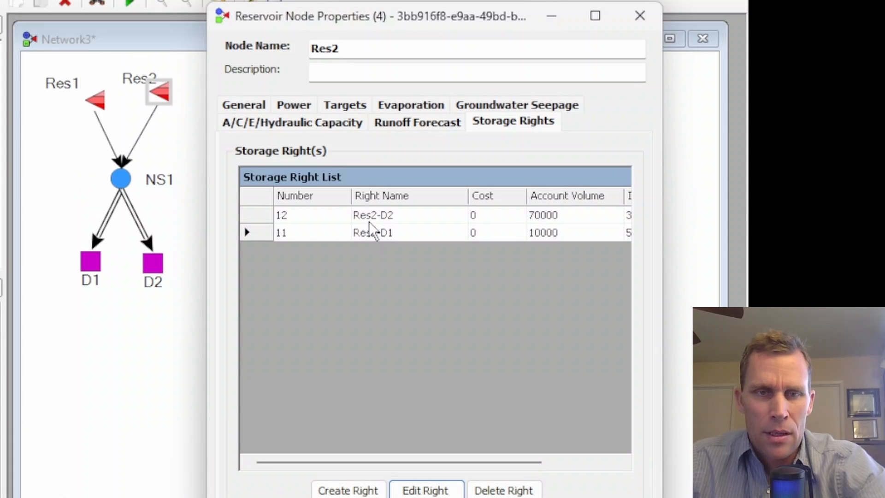
Open Res2's storage right Res2-D2 for editing and delete its group ownership row.
double_click(370, 139)
click(428, 487)
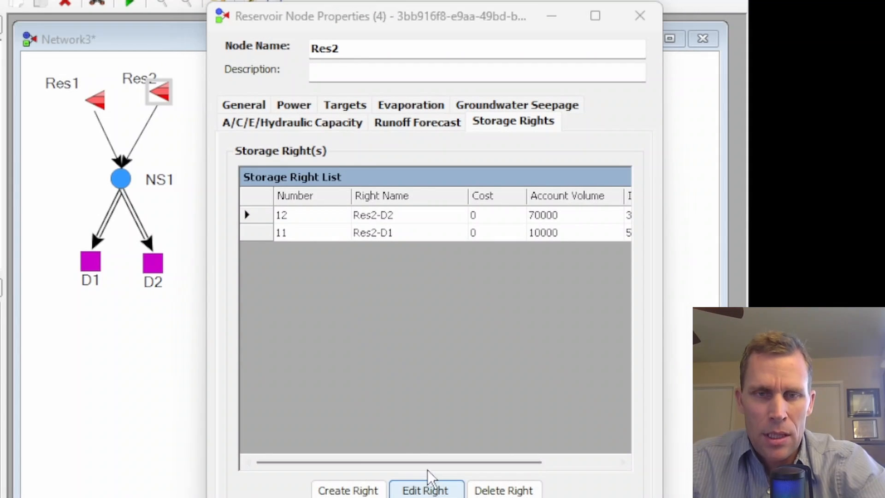
drag(162, 48, 527, 4)
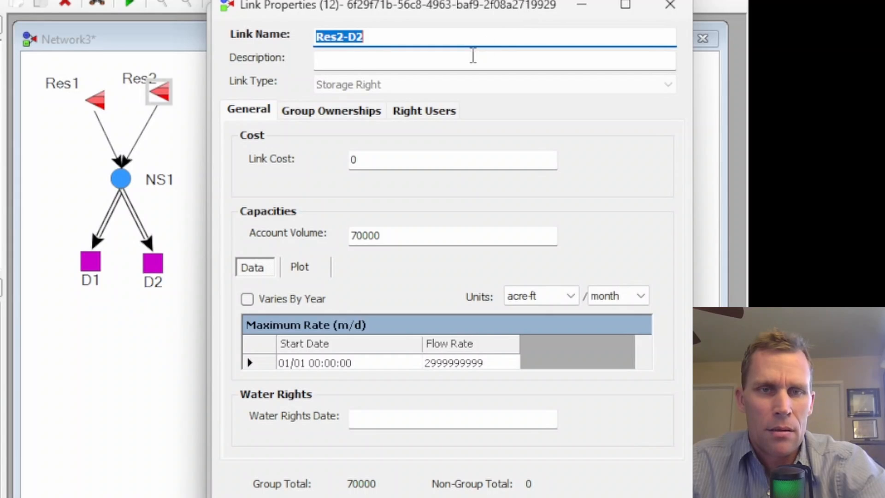
click(331, 111)
click(250, 167)
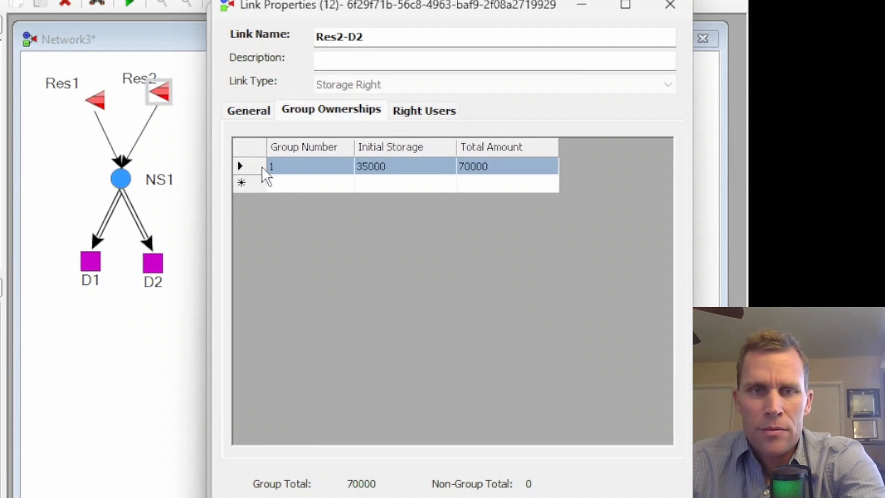
key(Delete)
Give contract NS1_D2-Res2 an initial amount of 35000 and ownership amount of 70000 under Res2-D2's right users, confirming and closing Res2.
click(421, 111)
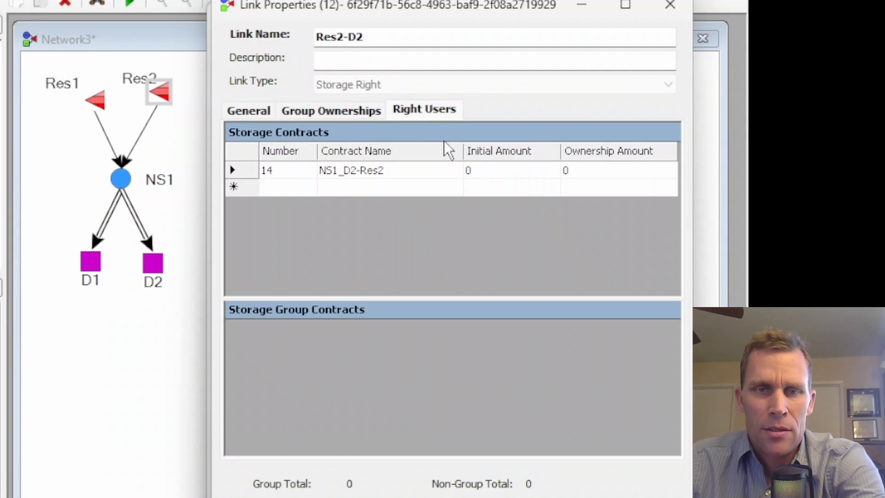
text(35000)
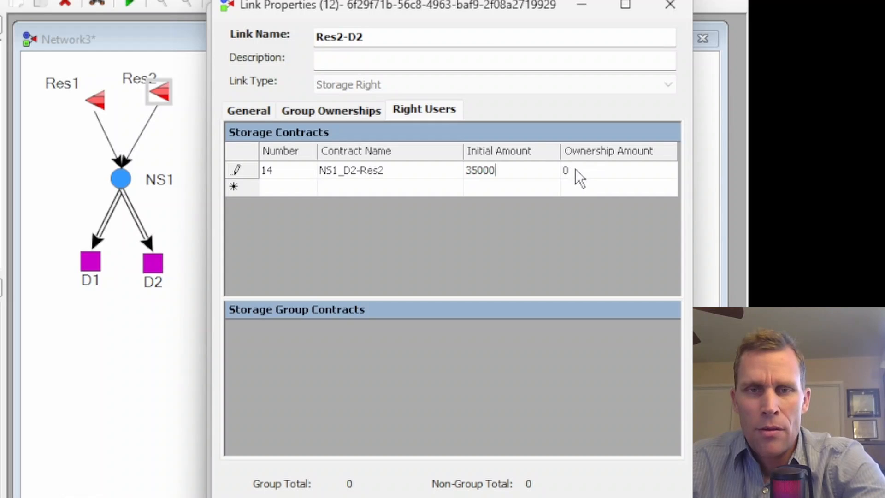
text(0000)
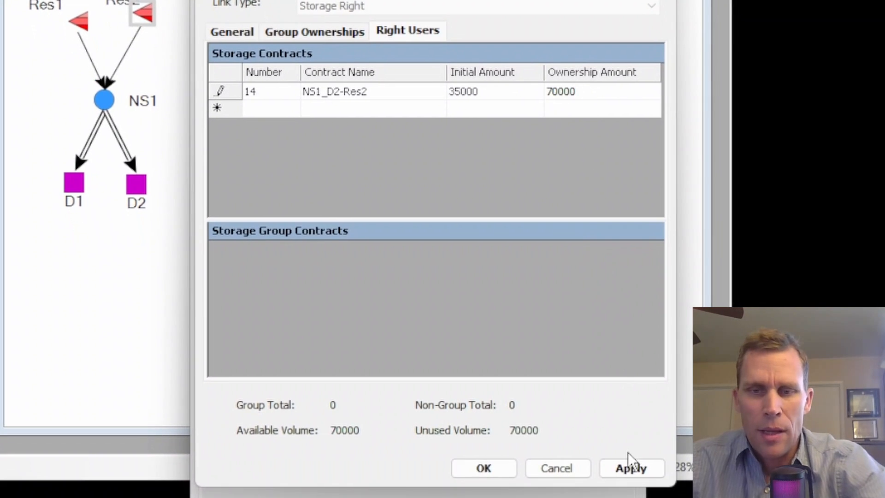
click(628, 468)
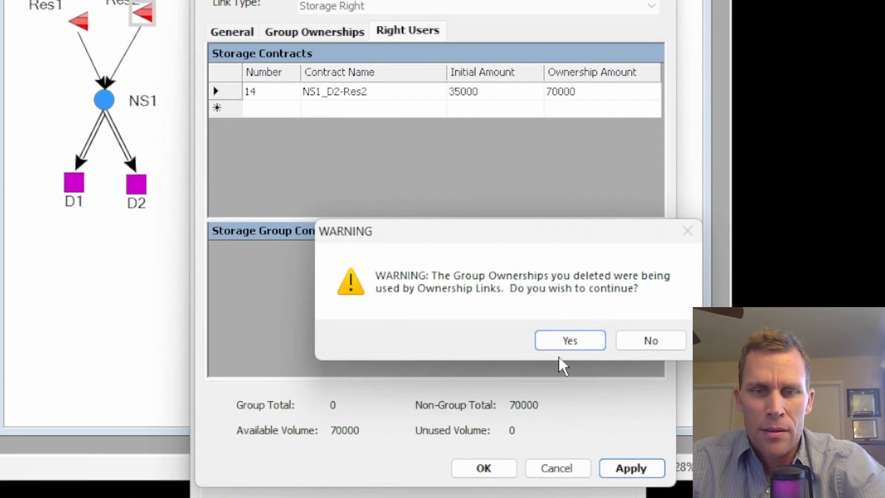
click(571, 339)
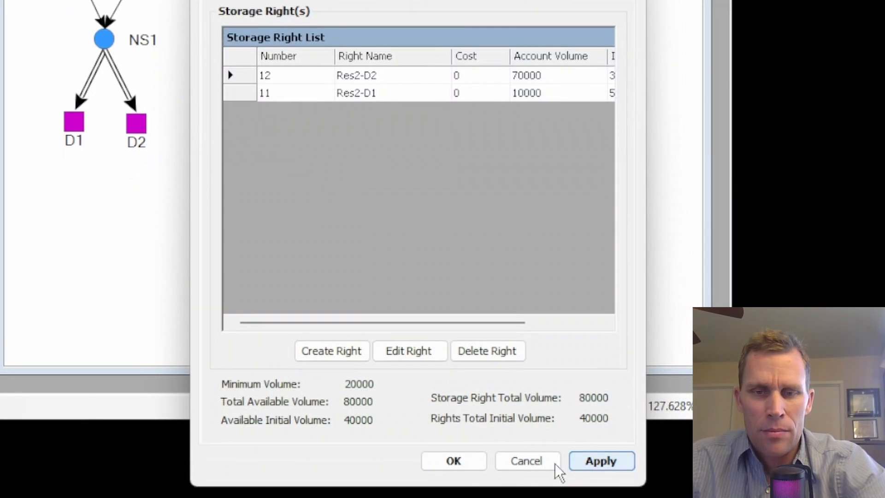
click(457, 460)
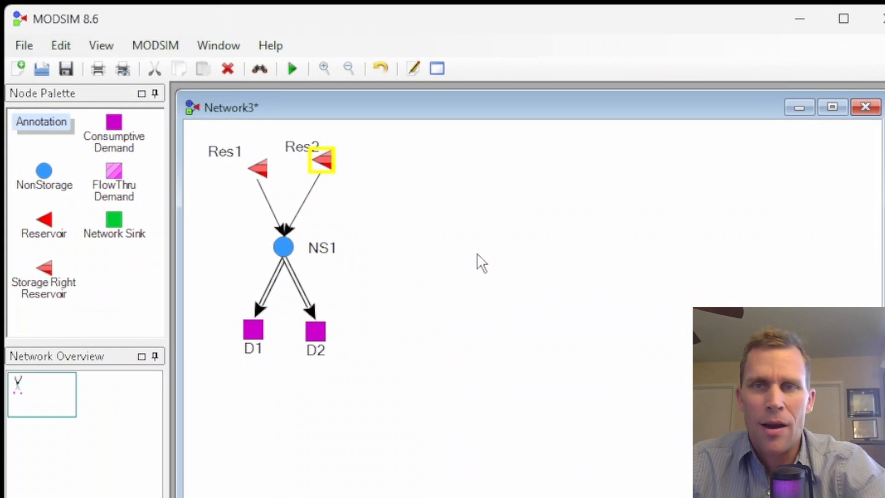
Save the network and run the simulation.
click(67, 66)
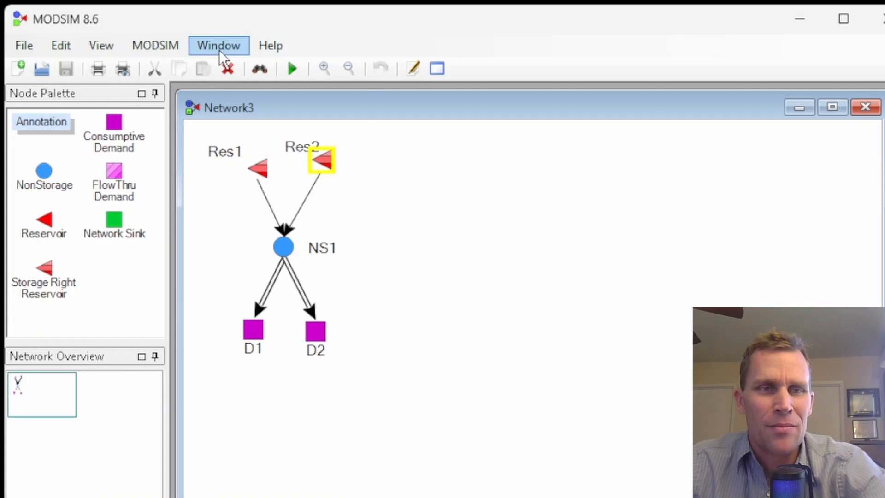
click(174, 49)
click(194, 116)
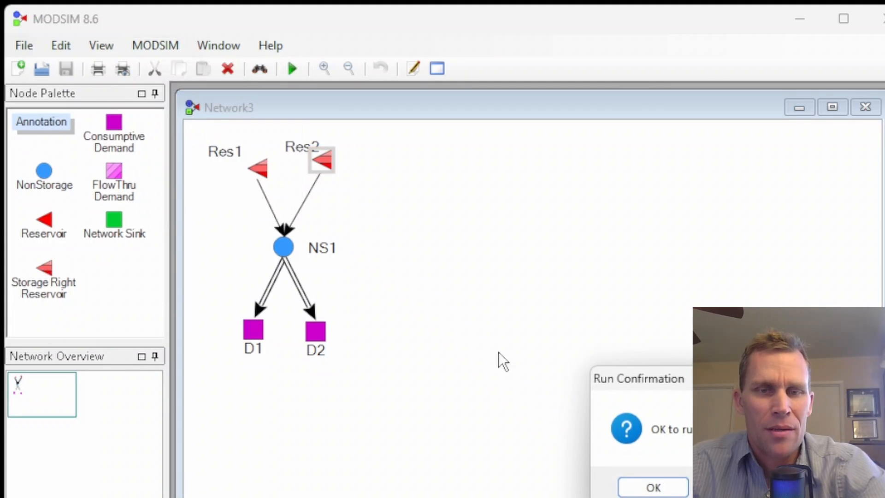
click(501, 297)
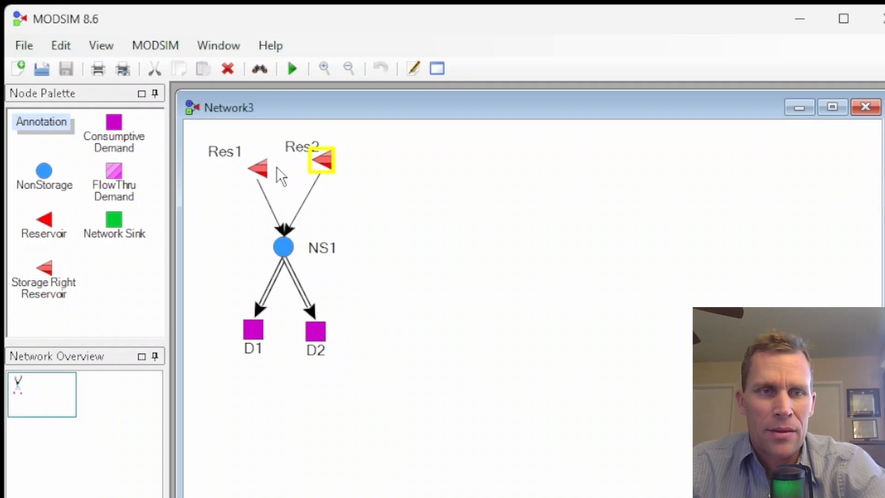
Open the output graph for Res1 and switch the left axis to show Volume.
right_click(262, 169)
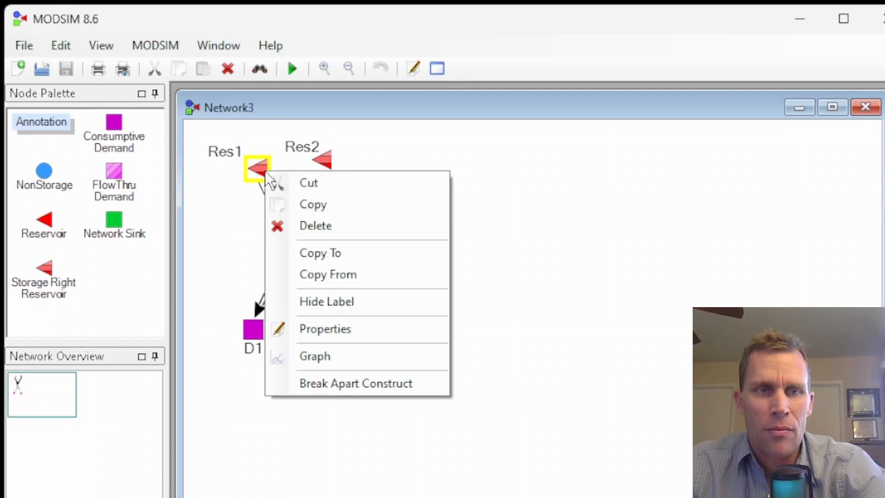
click(333, 355)
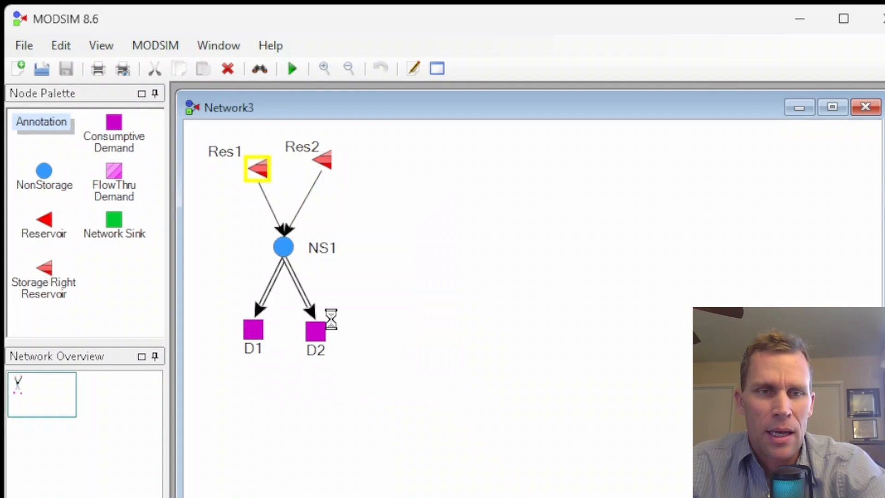
drag(350, 114, 689, 56)
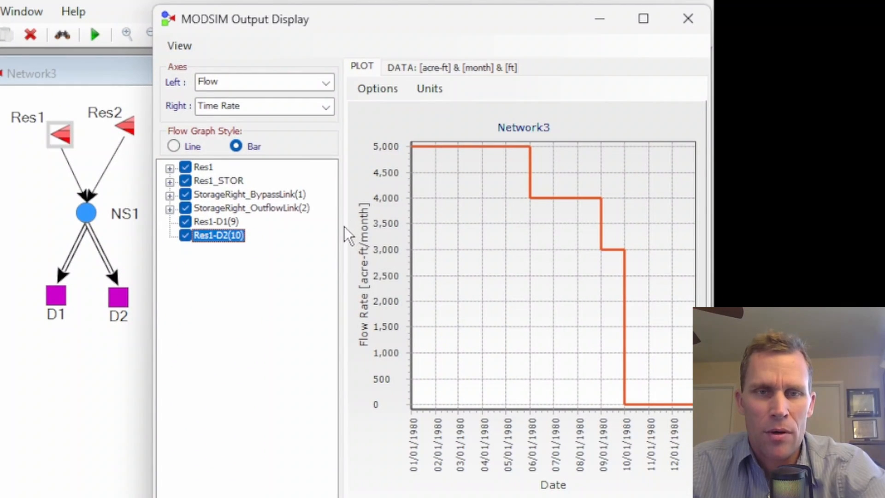
drag(341, 225, 313, 233)
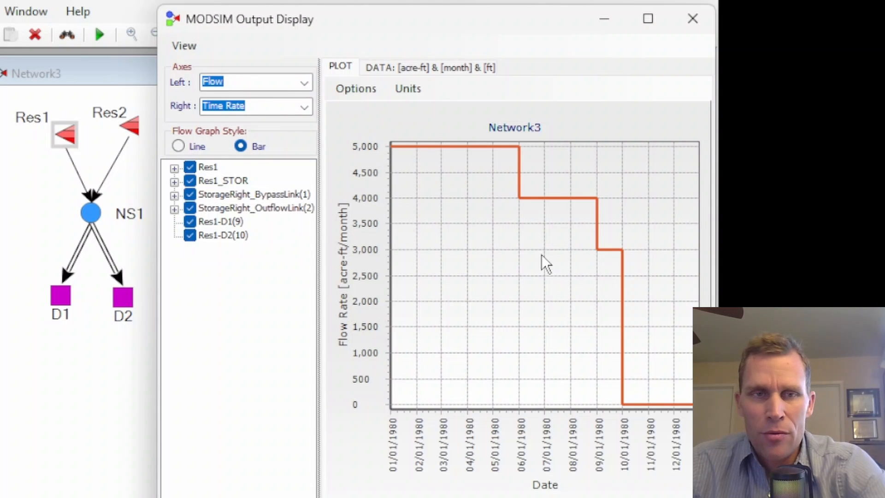
click(304, 82)
click(260, 162)
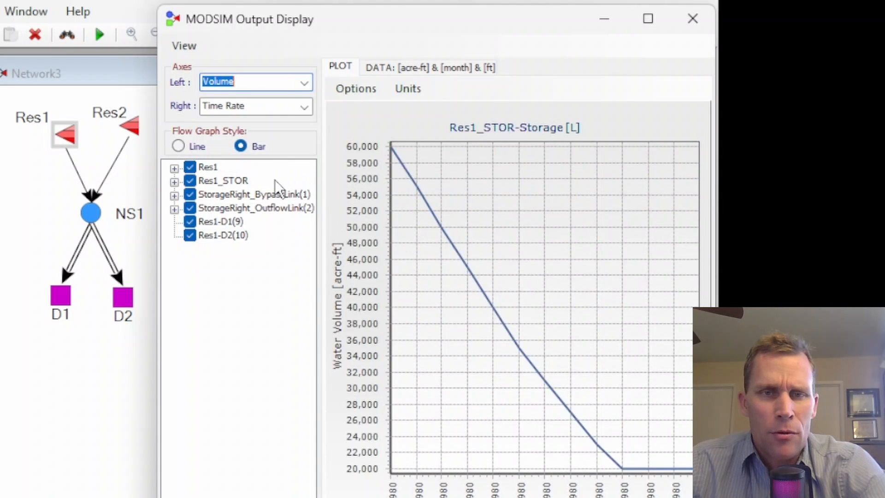
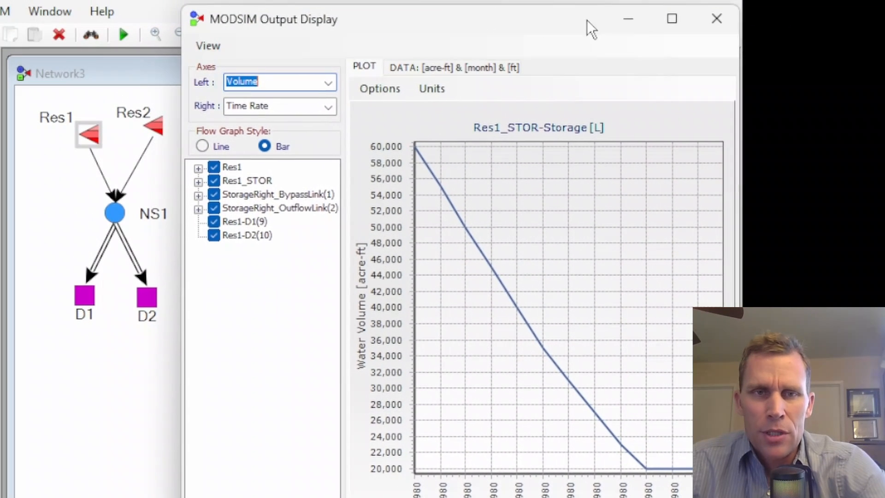
Close the Res1 output graph and open the output graph for reservoir Res2.
click(716, 18)
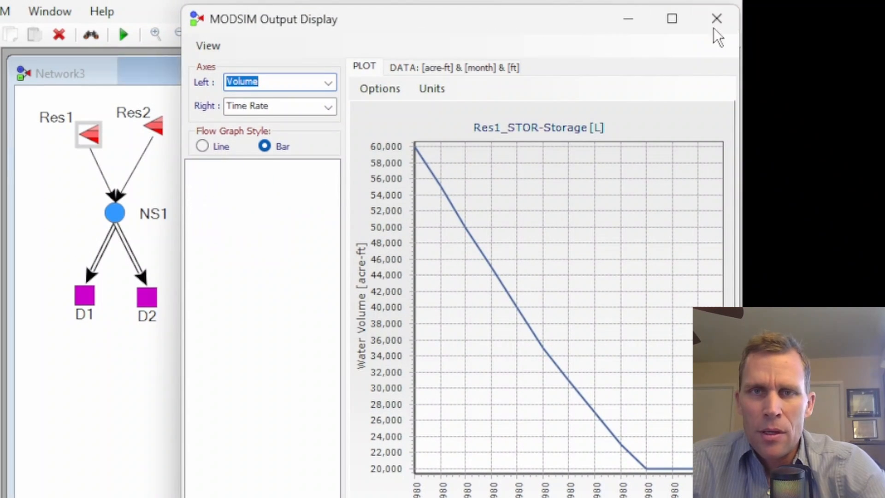
right_click(159, 131)
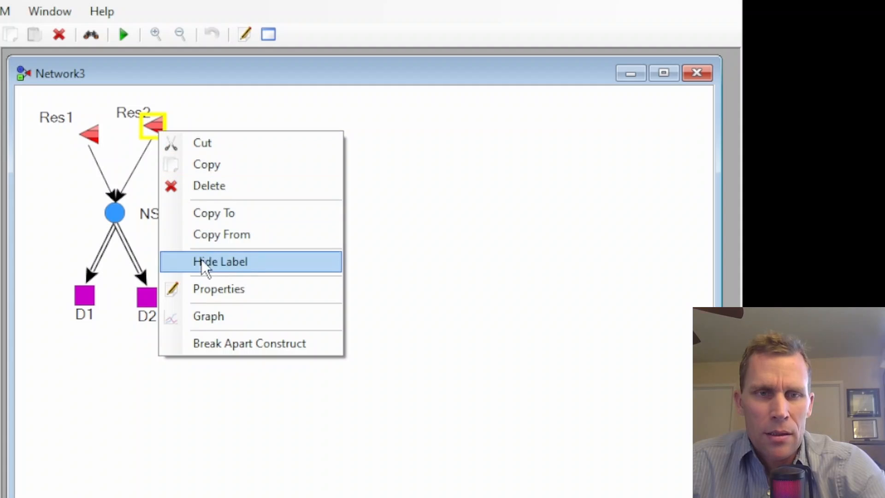
click(217, 317)
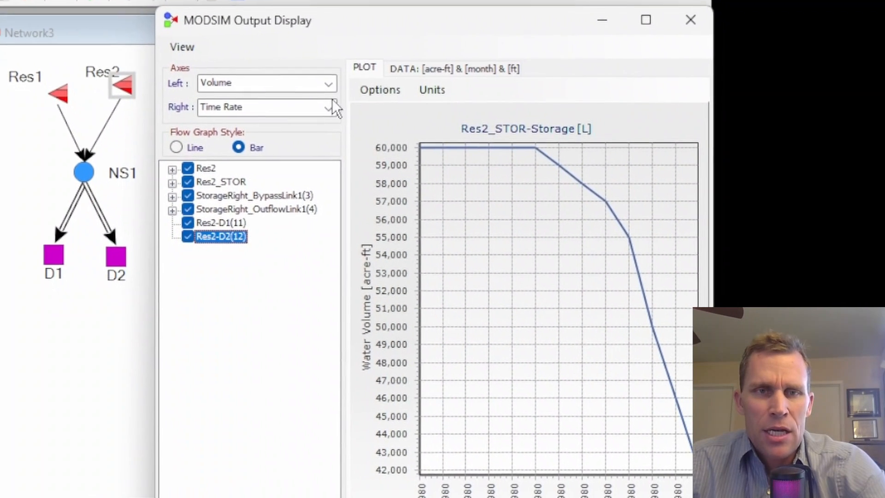
Switch Res2's graph left axis to Flow, then back to Volume.
click(325, 85)
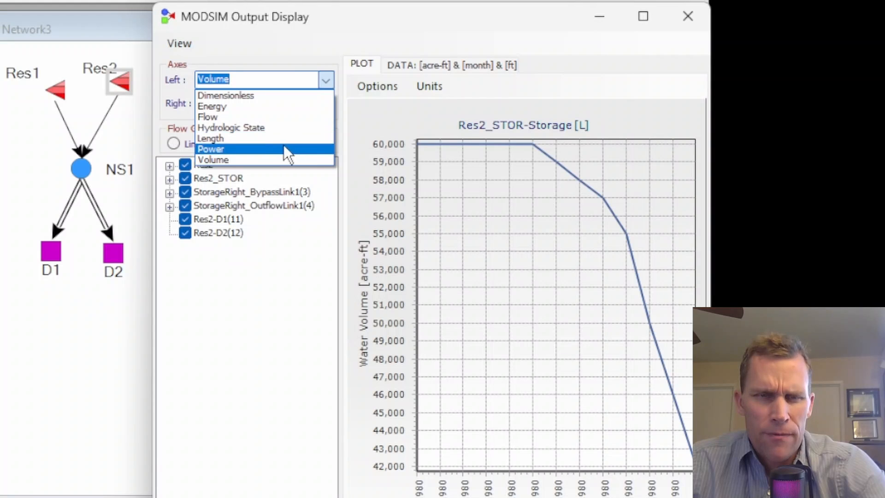
click(267, 117)
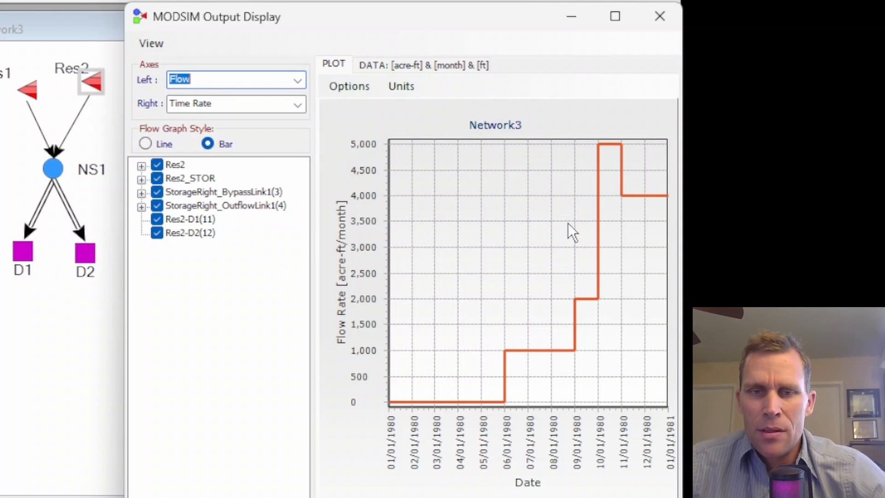
click(299, 80)
click(228, 159)
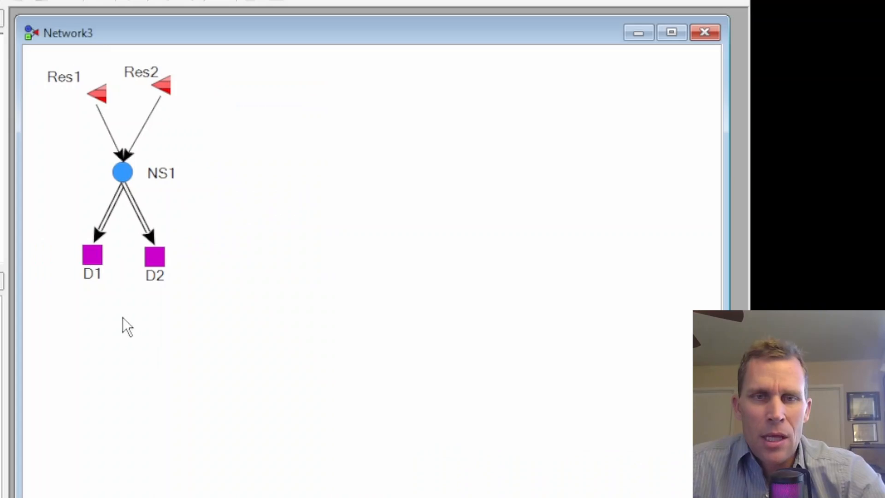
Open the output graph for the NS1–D1 link and set its left axis to Flow.
right_click(108, 213)
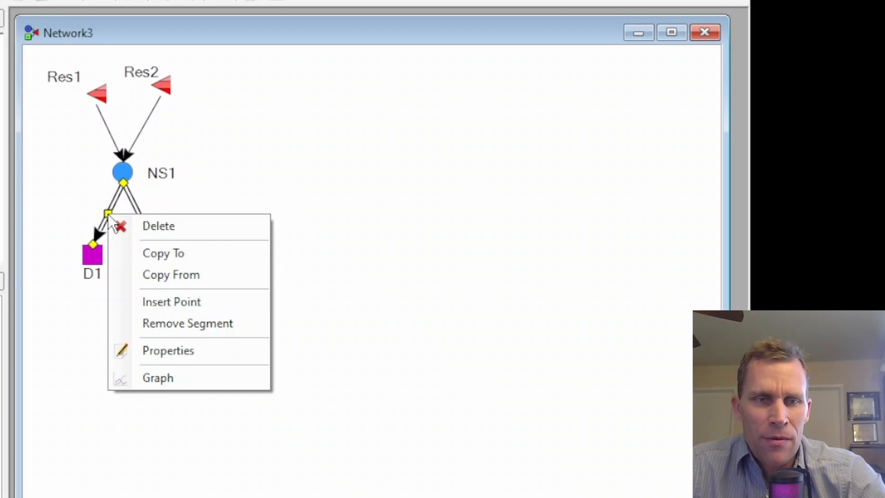
click(156, 379)
drag(113, 32, 474, 2)
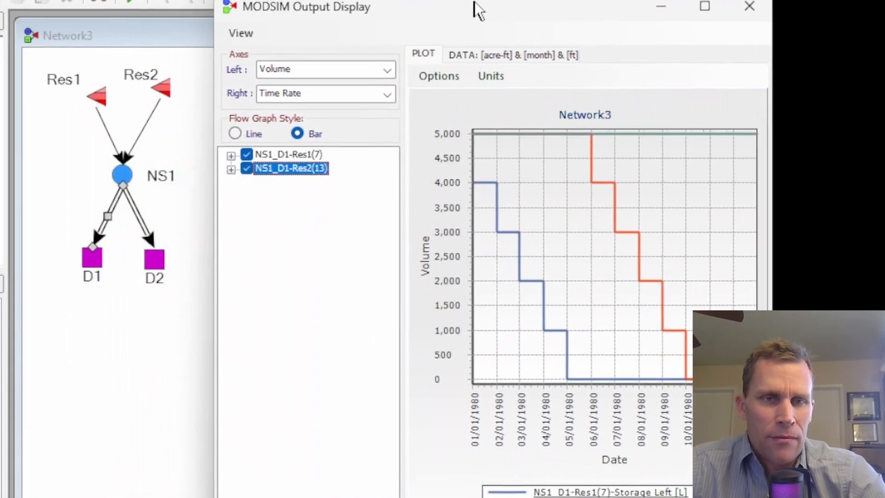
click(383, 83)
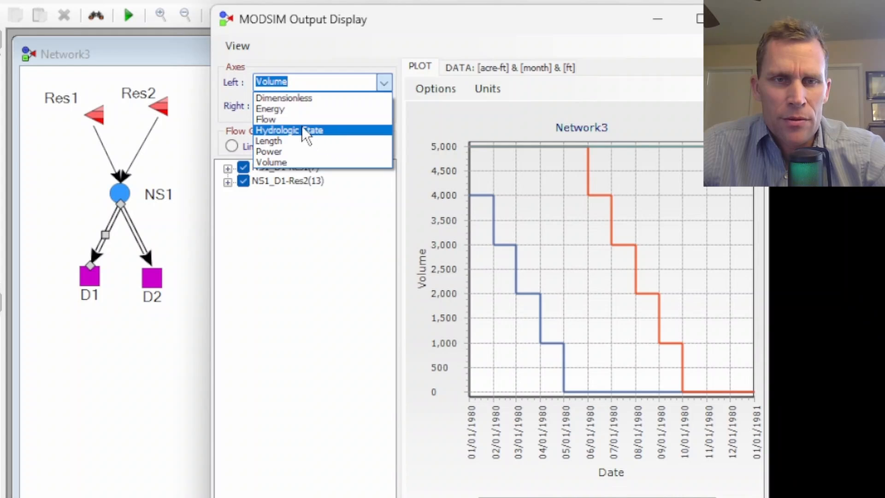
click(294, 118)
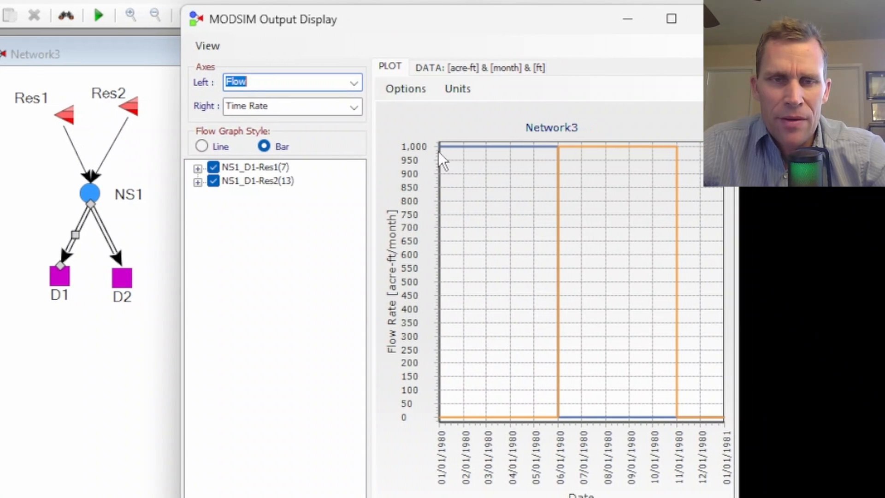
Expand the NS1_D1-Res1 and NS1_D1-Res2 contracts and highlight each one's Flow series.
click(283, 180)
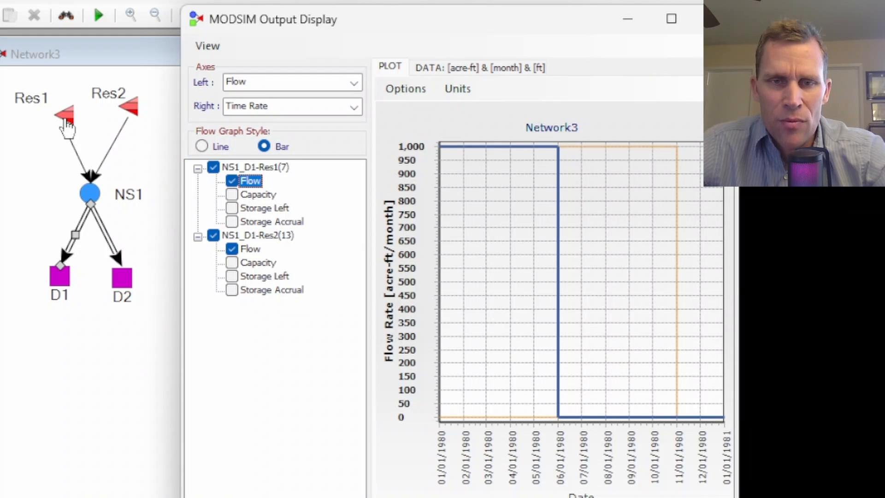
click(250, 249)
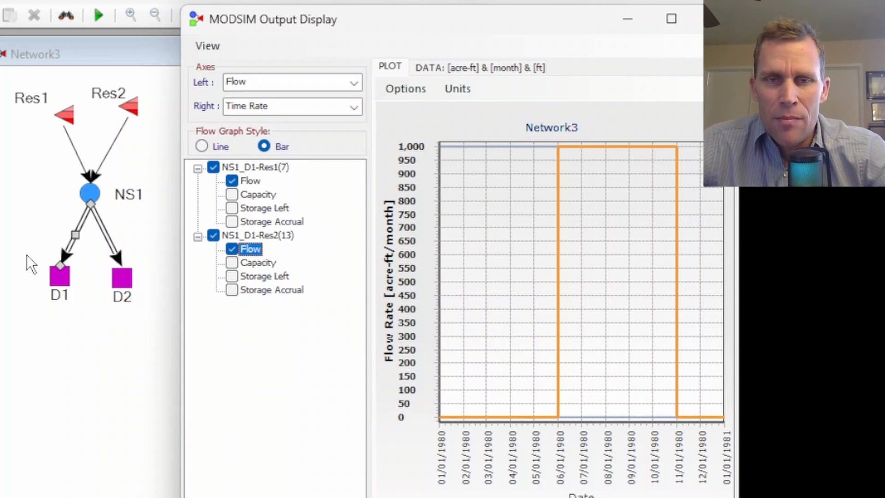
click(196, 199)
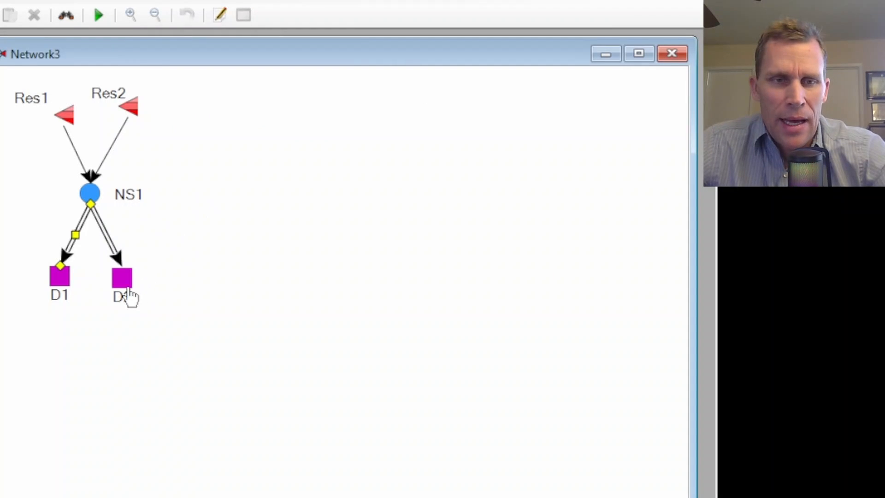
Open the output graph for the NS1–D2 link.
right_click(112, 244)
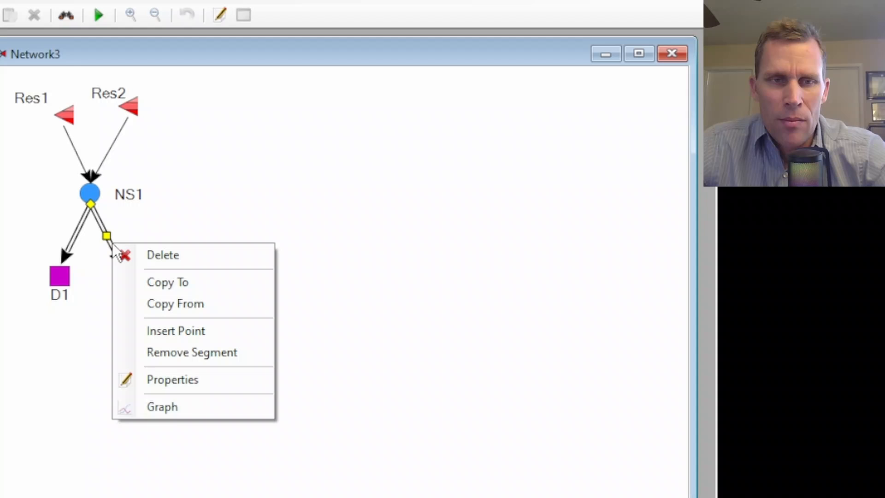
click(174, 406)
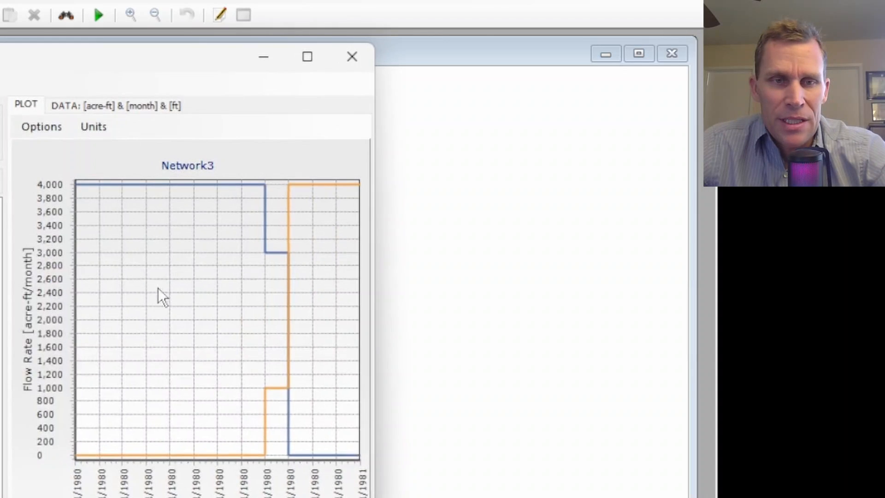
drag(192, 64, 528, 23)
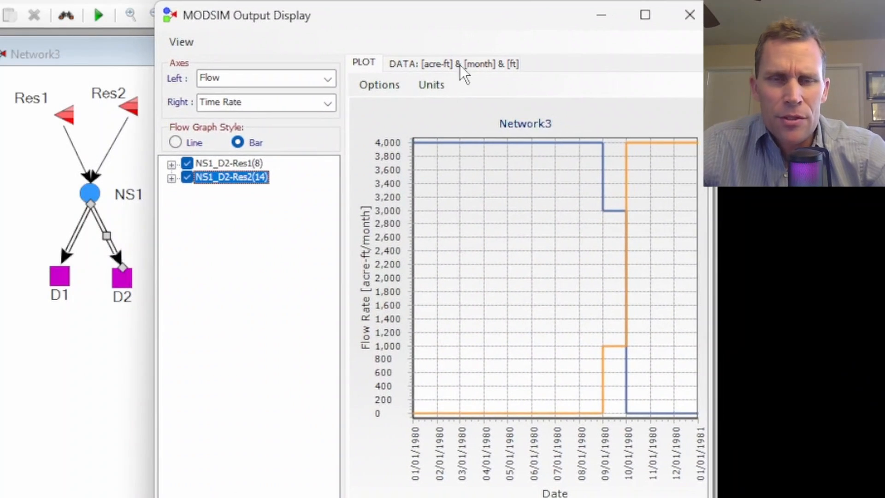
Expand the NS1_D2-Res1 and NS1_D2-Res2 contracts, highlight each Flow series, and close the graph.
click(171, 164)
click(172, 233)
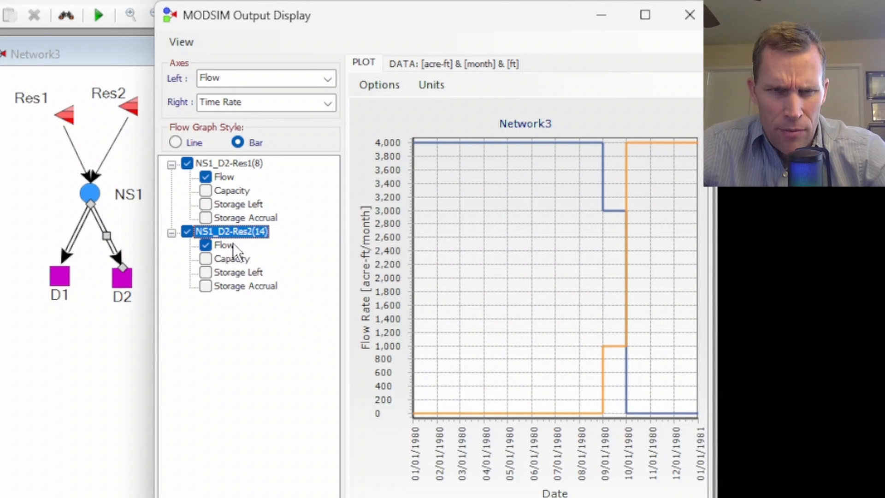
click(226, 177)
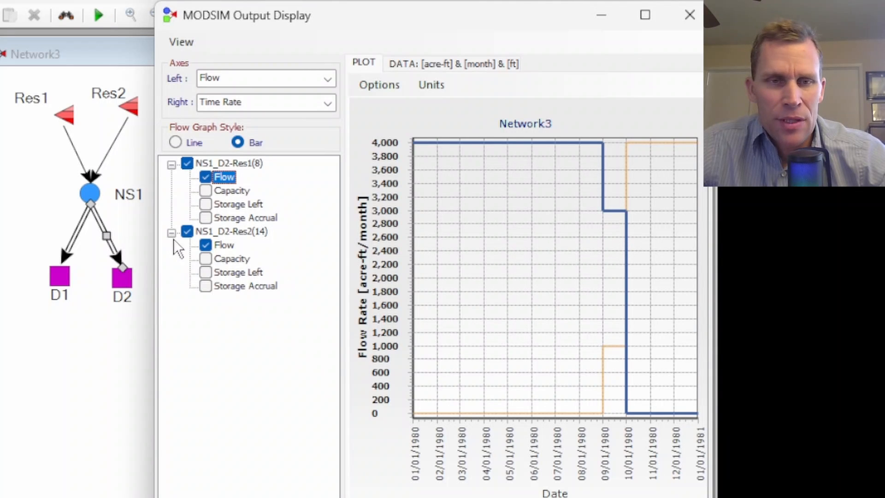
click(223, 245)
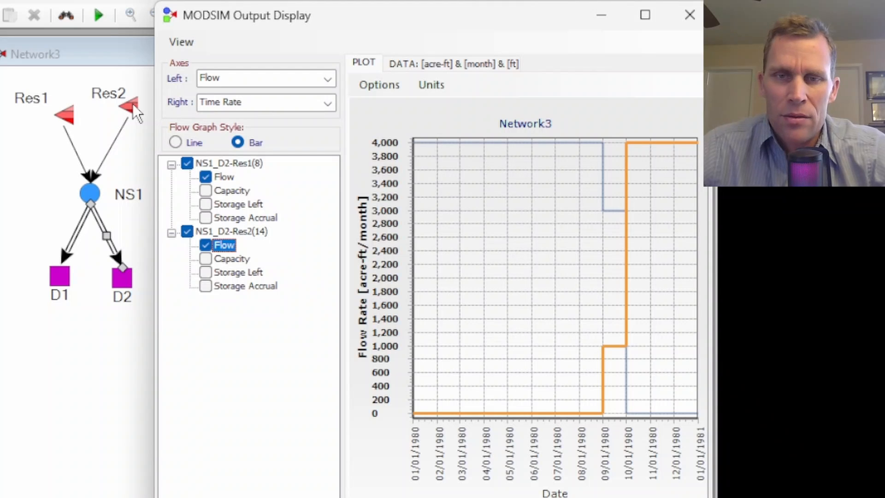
click(688, 16)
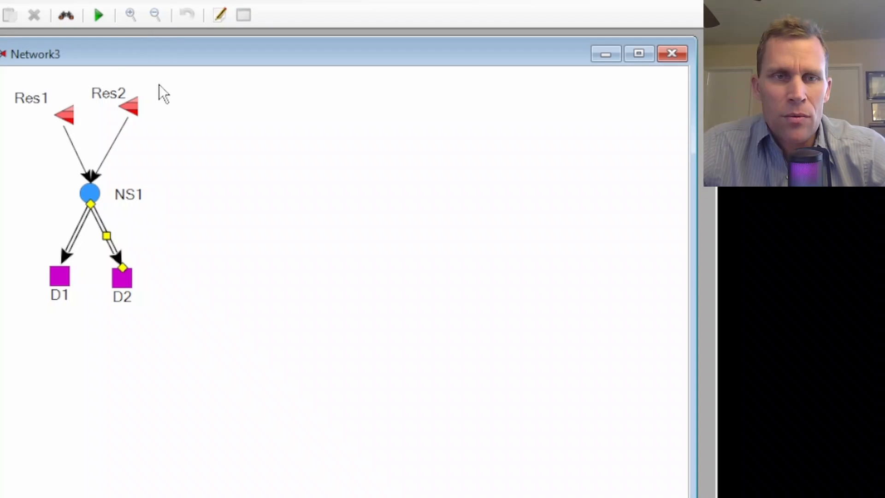
Open Res2's output graph again and set its left axis to Volume.
right_click(133, 105)
click(190, 289)
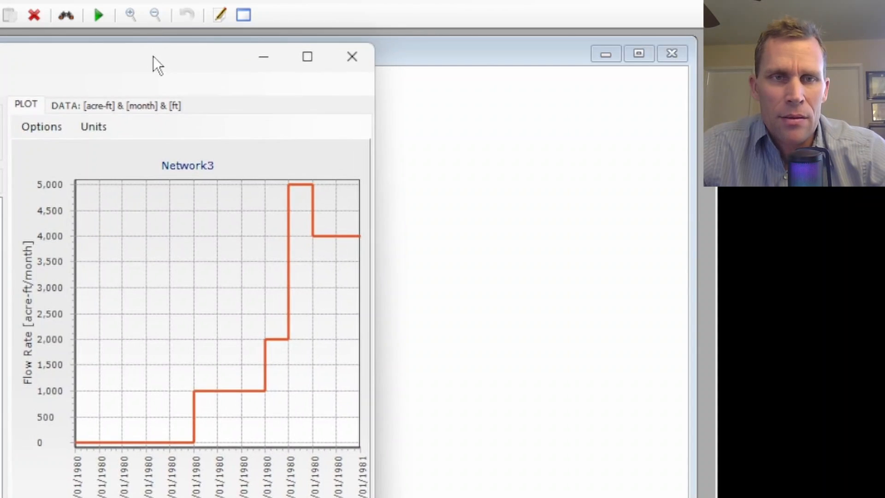
drag(153, 56, 500, 35)
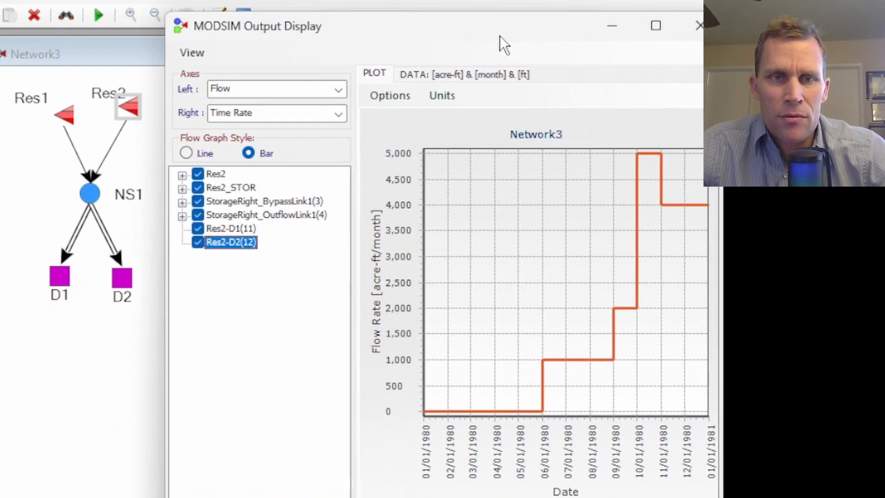
click(342, 91)
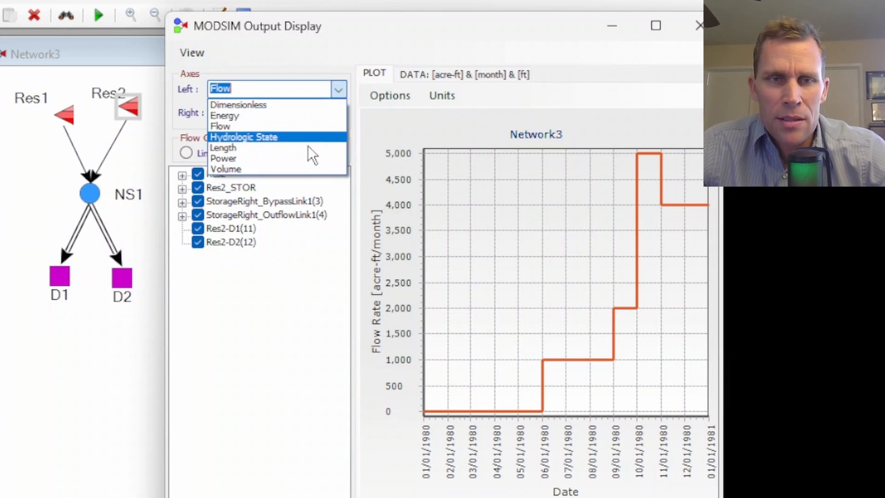
click(291, 171)
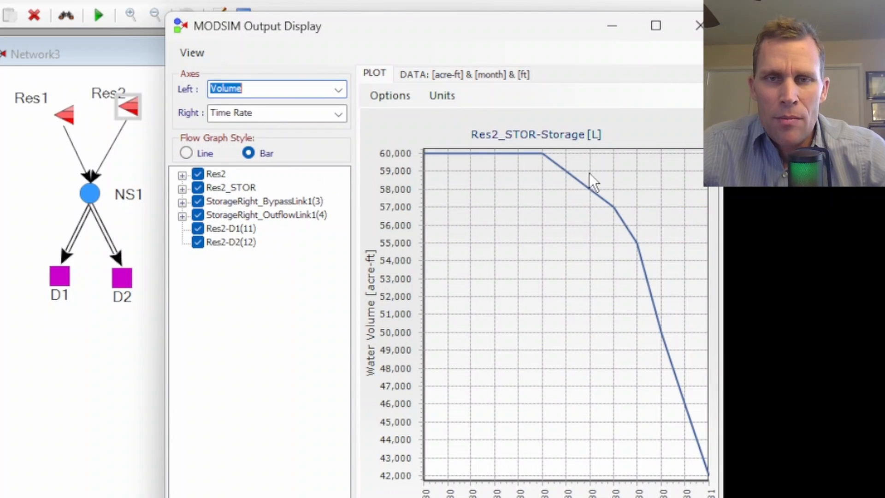
Open the tabular output data for Res2.
click(414, 75)
click(388, 125)
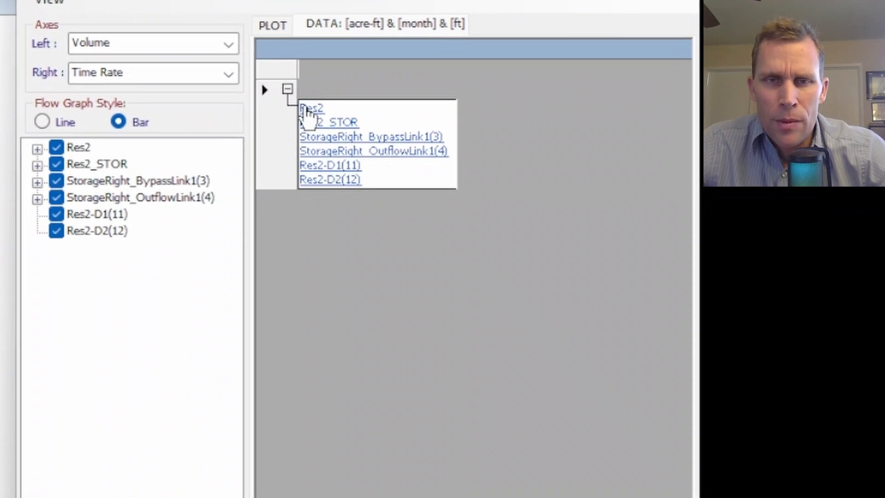
click(402, 143)
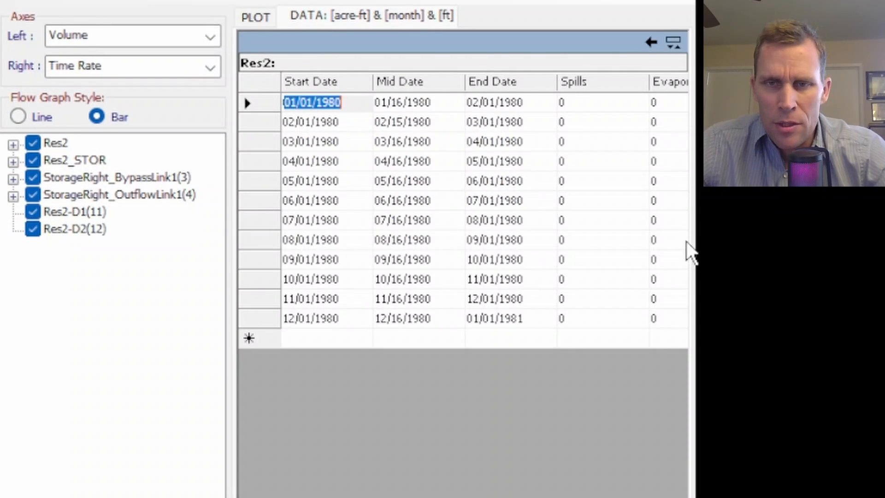
Examine Res2's monthly Storage Release and Downstream Flow values in the data table.
click(686, 240)
key(Right)
key(Right)
key(Right)
key(Right)
key(Right)
key(Right)
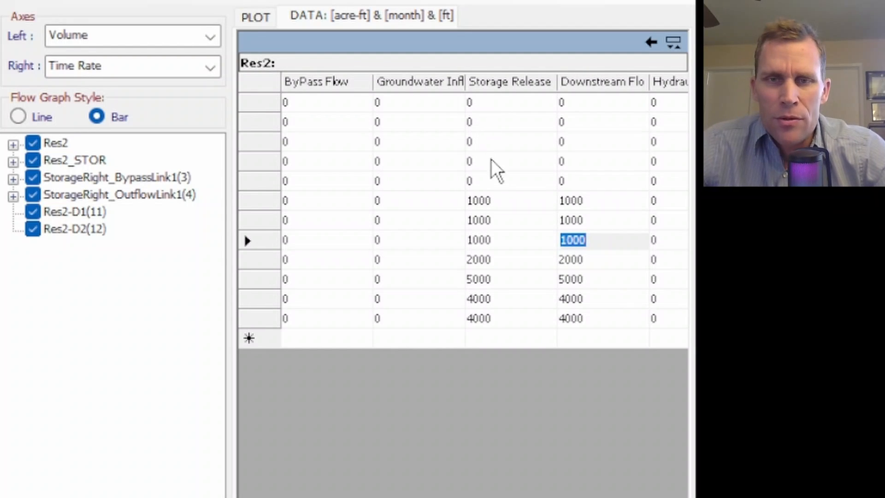
drag(500, 101, 507, 242)
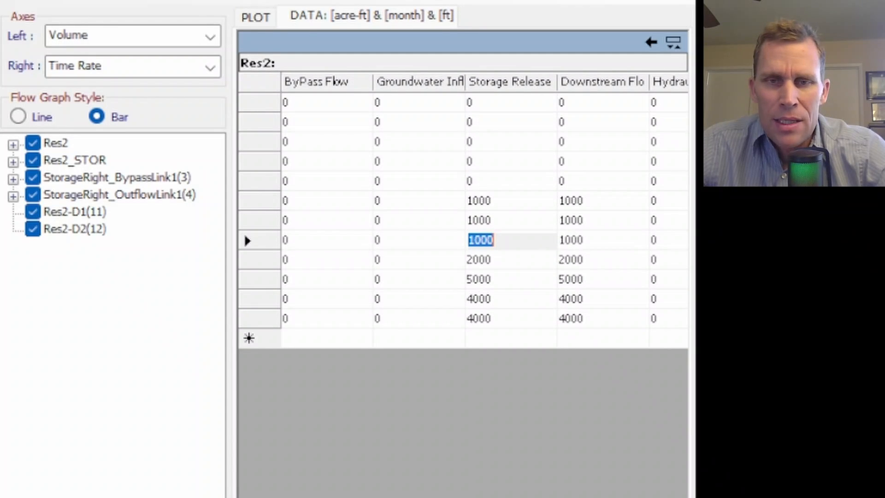
click(498, 260)
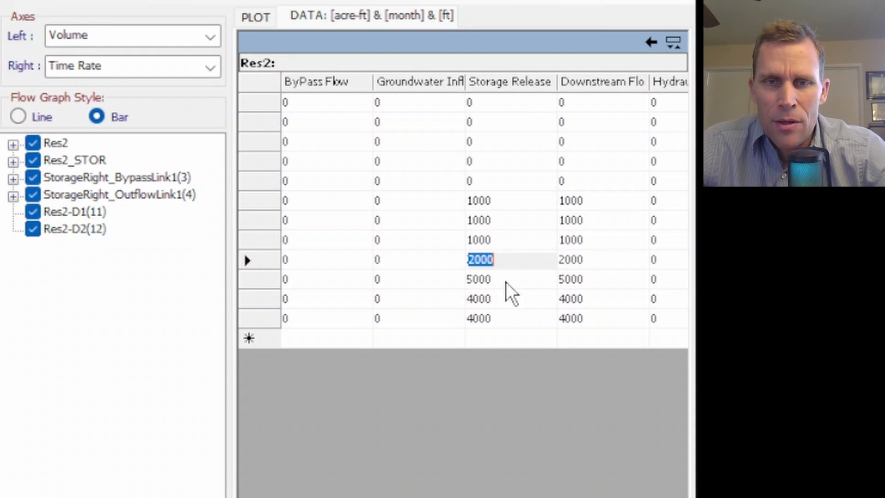
click(507, 280)
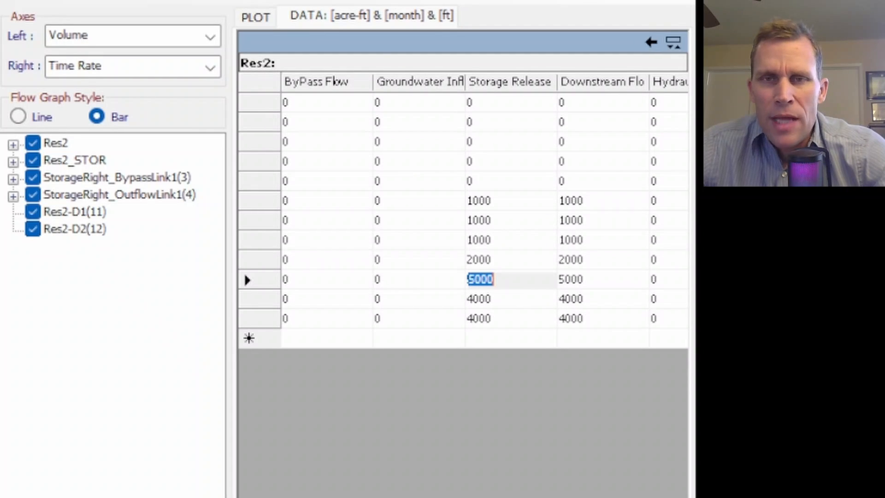
click(488, 260)
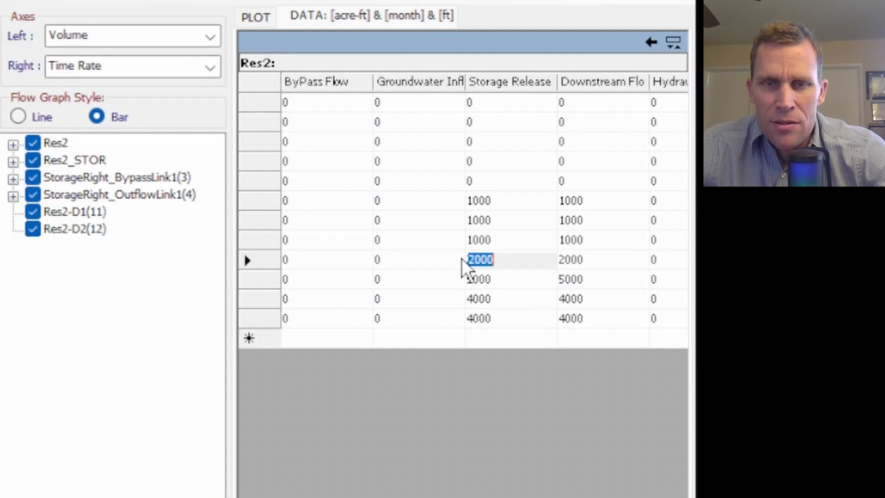
click(502, 278)
click(502, 300)
click(496, 316)
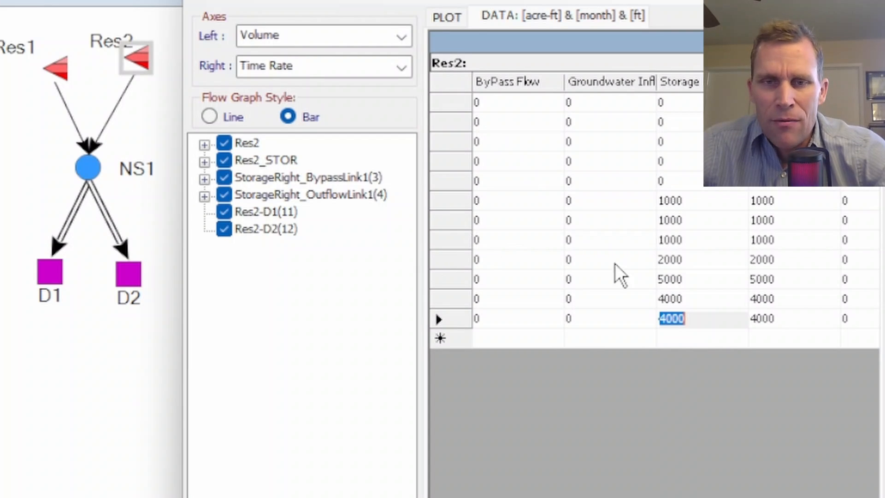
click(674, 261)
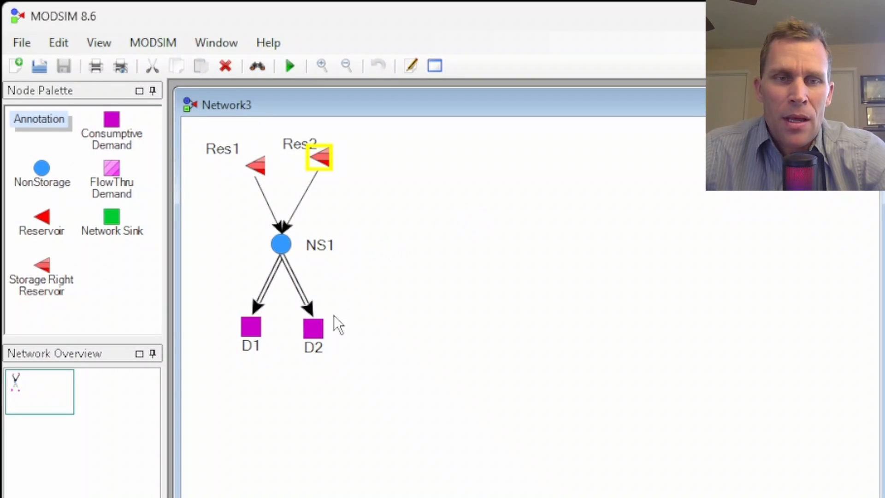
Open D2's properties and set its time series flow rate to 2000 acre-ft per month.
right_click(316, 336)
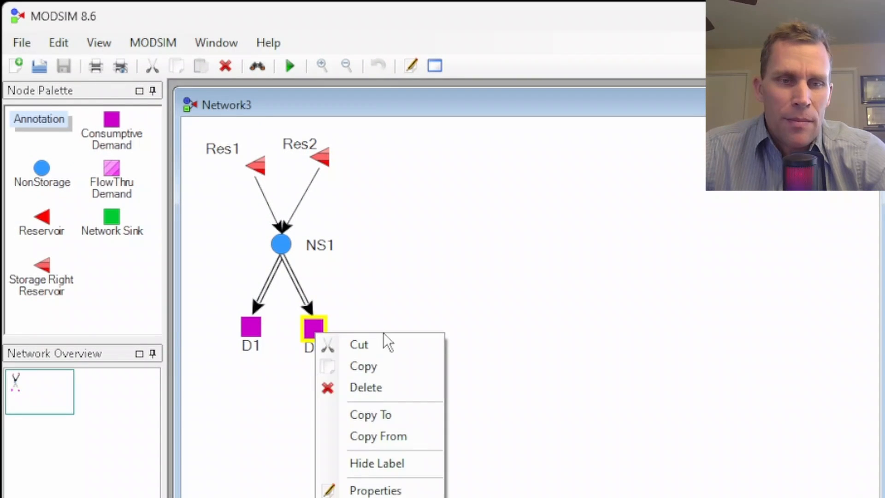
click(374, 489)
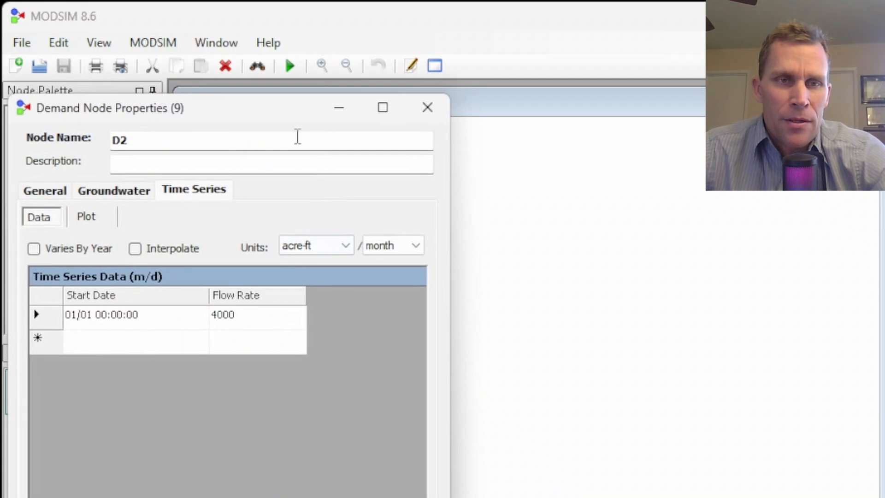
drag(273, 106, 634, 79)
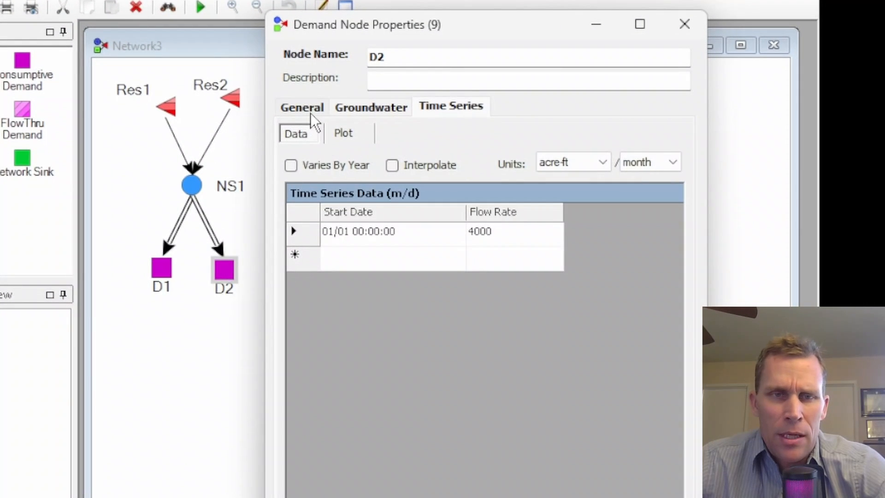
click(365, 134)
click(533, 243)
click(451, 107)
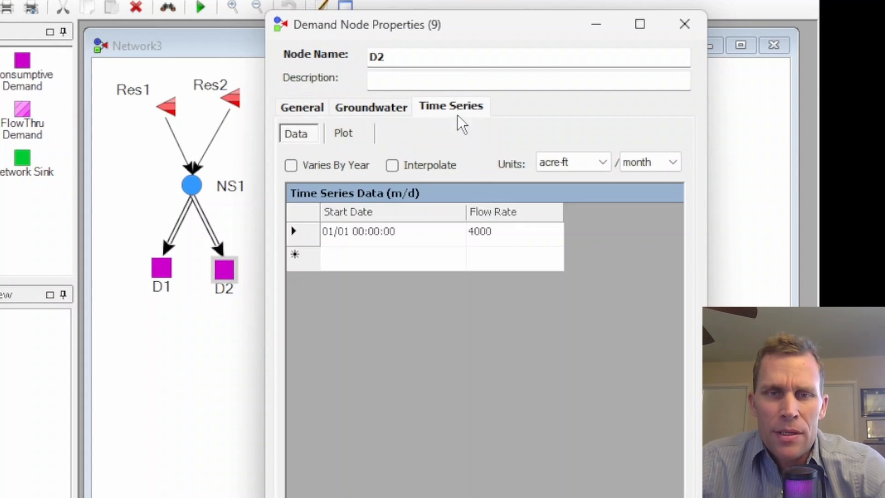
click(508, 231)
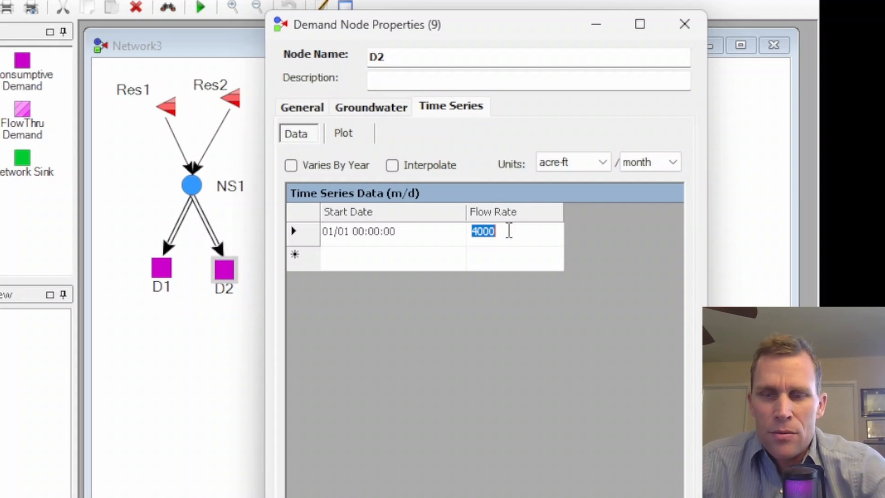
text(2000)
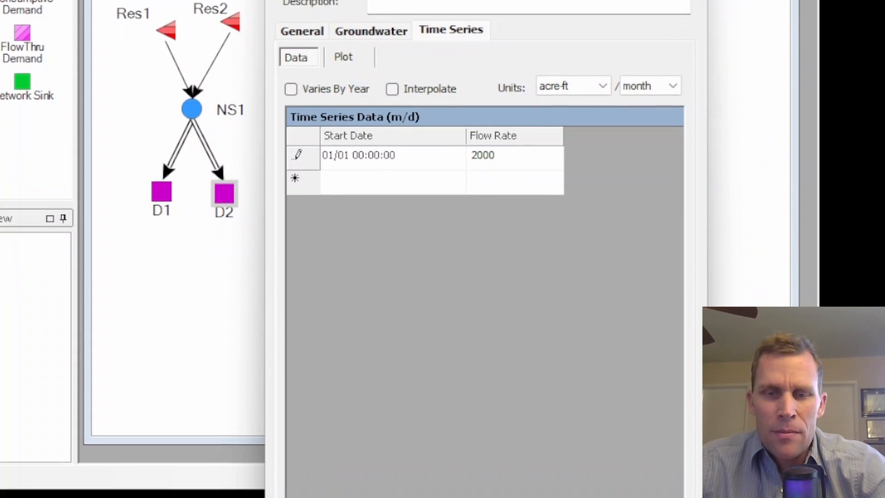
click(668, 472)
click(520, 467)
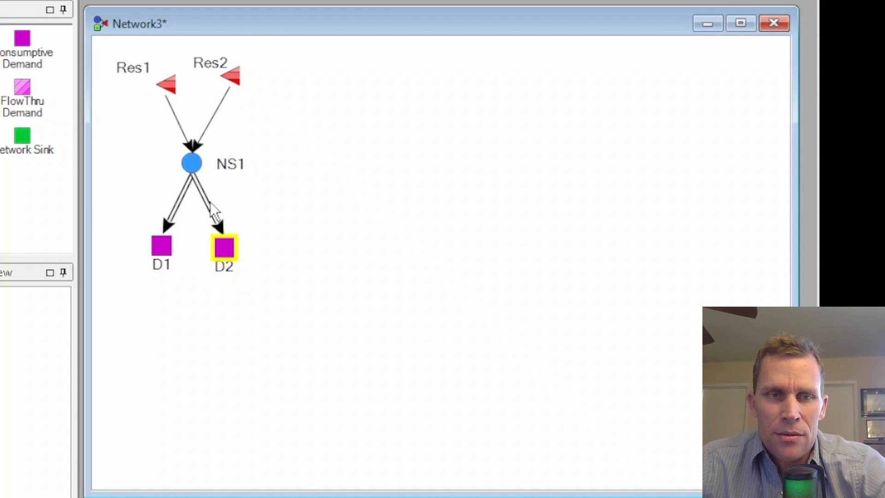
Edit the NS1_D2-Res1 storage contract between NS1 and D2, setting its relative order of use to 3.
right_click(211, 214)
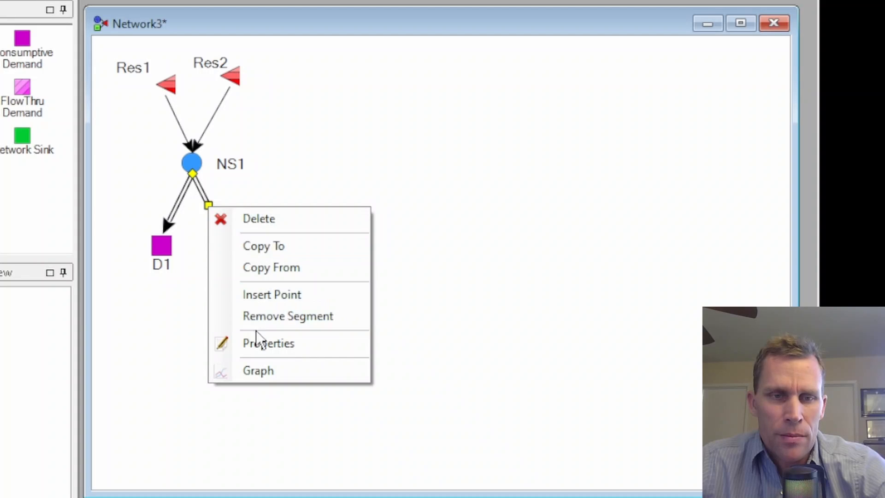
click(262, 345)
drag(195, 26, 532, 9)
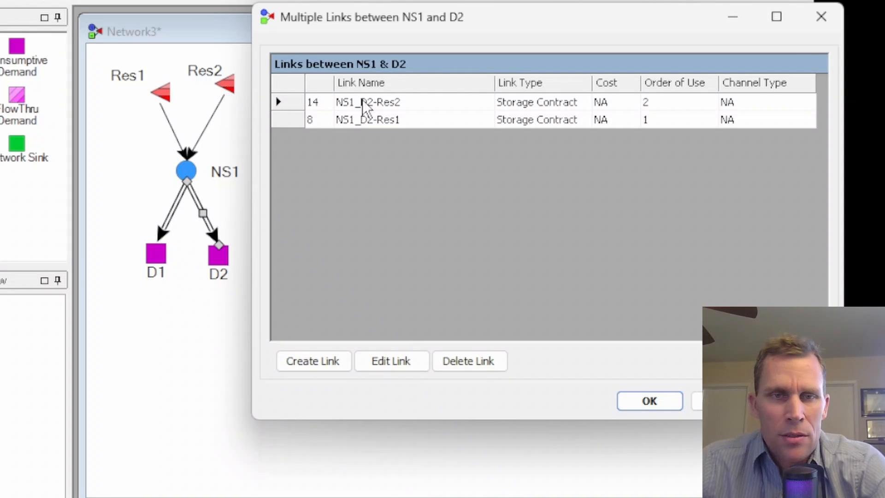
click(387, 121)
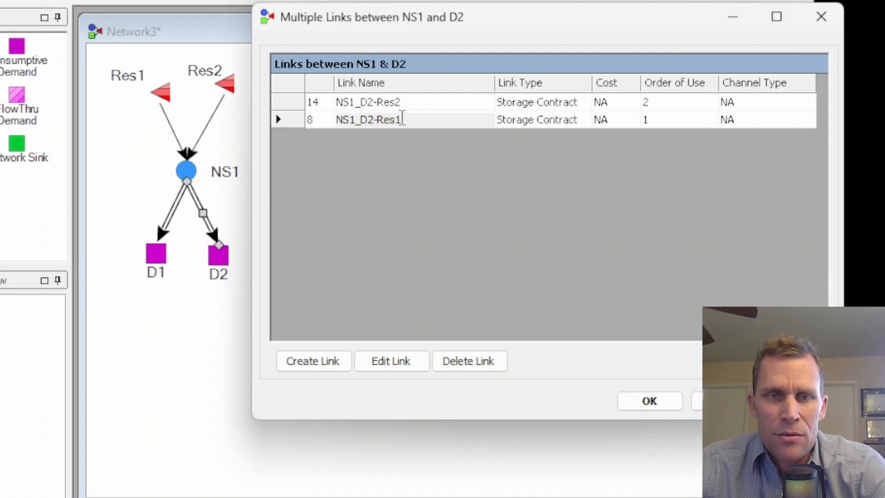
click(406, 121)
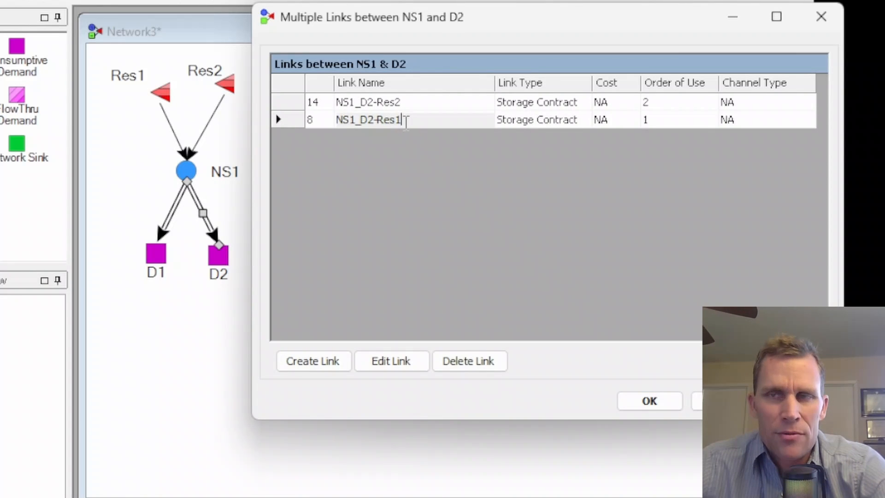
click(385, 362)
drag(228, 42, 496, 24)
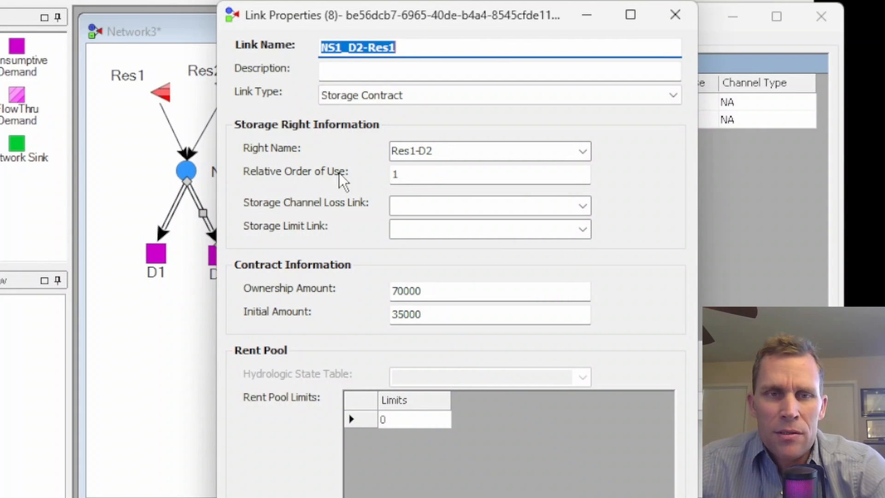
click(411, 174)
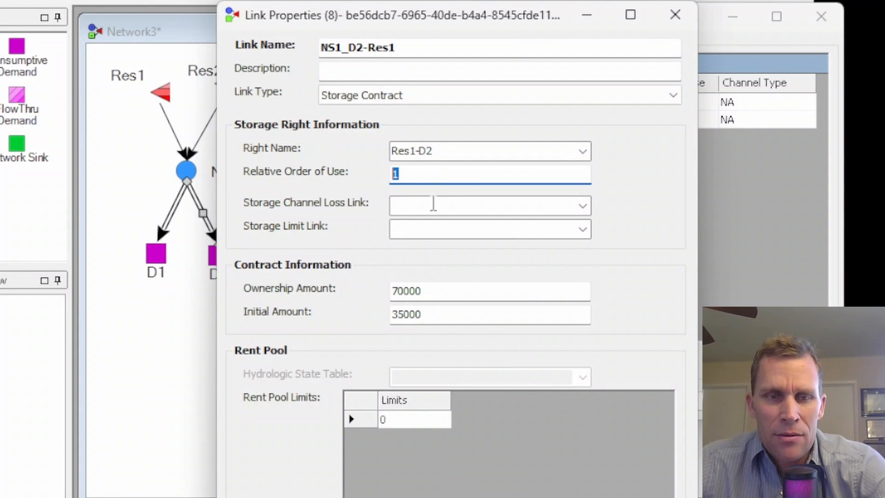
text(3)
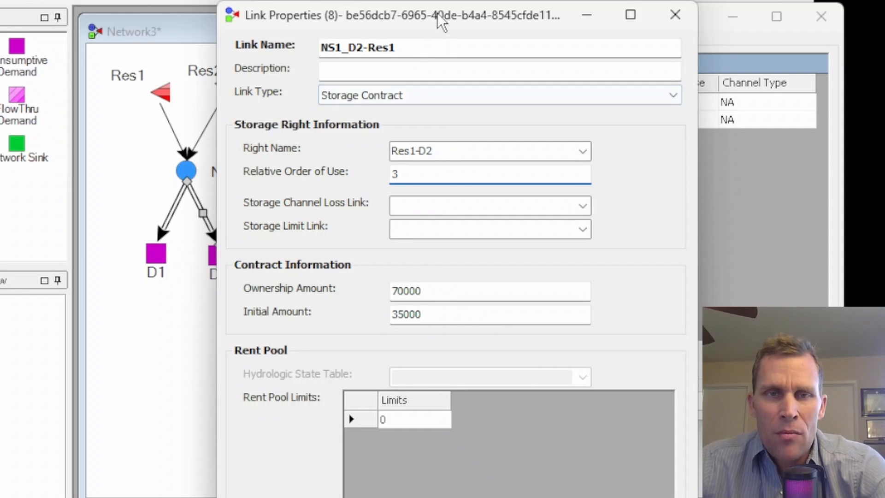
drag(437, 13, 495, 15)
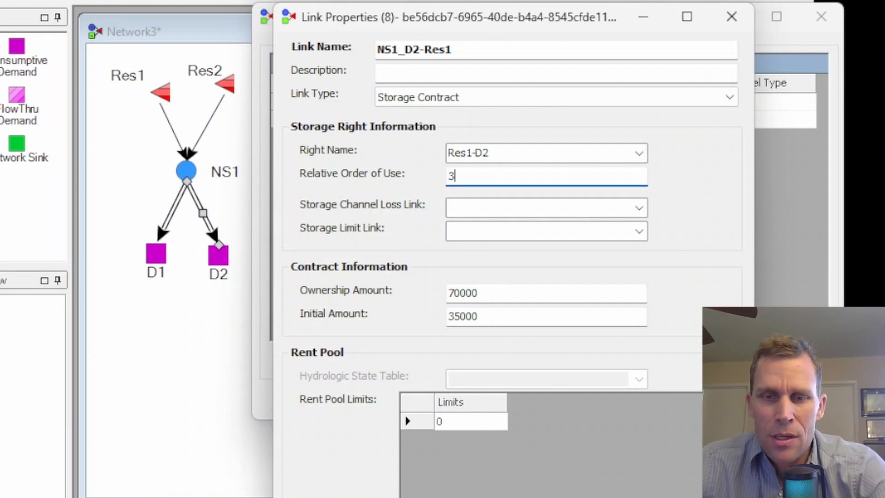
click(576, 497)
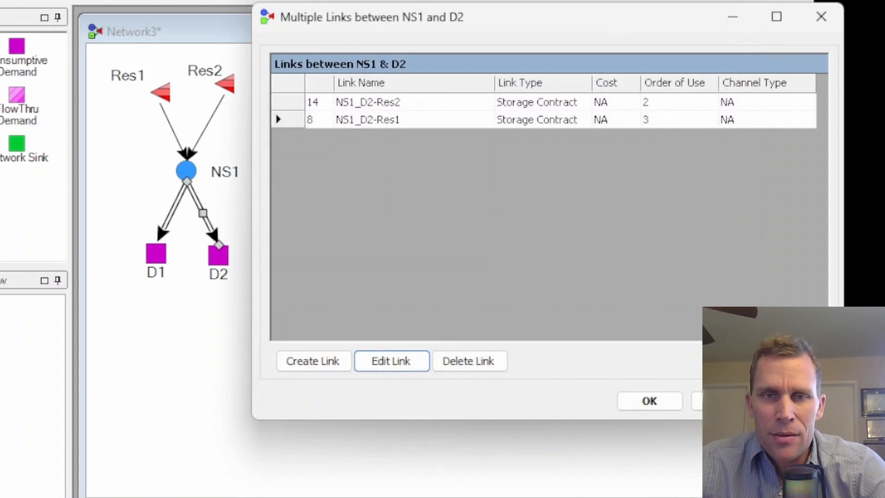
click(661, 118)
click(662, 106)
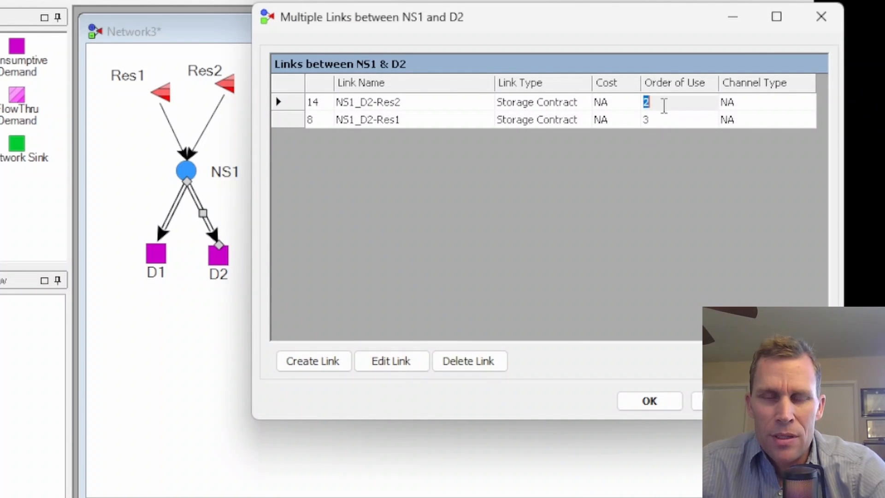
click(438, 101)
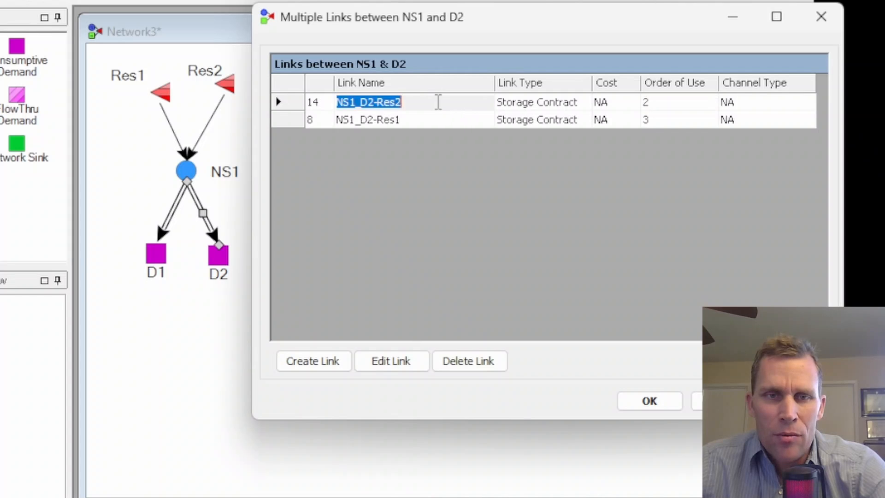
click(421, 106)
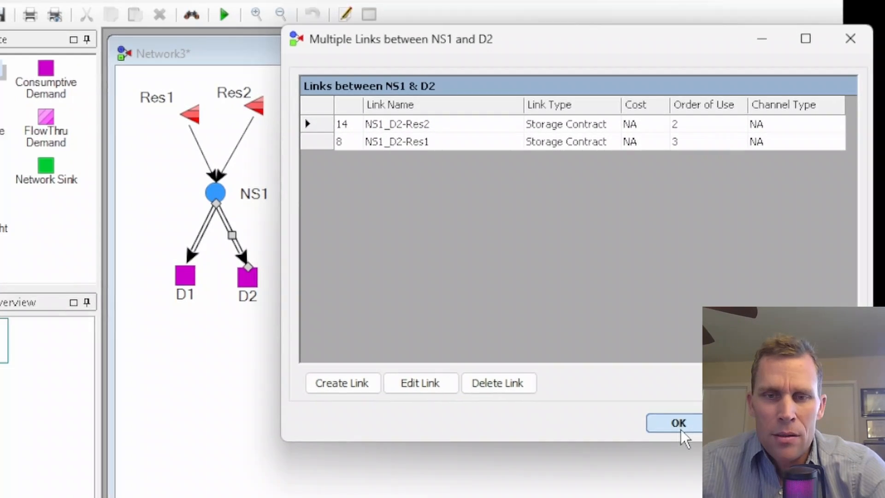
click(650, 402)
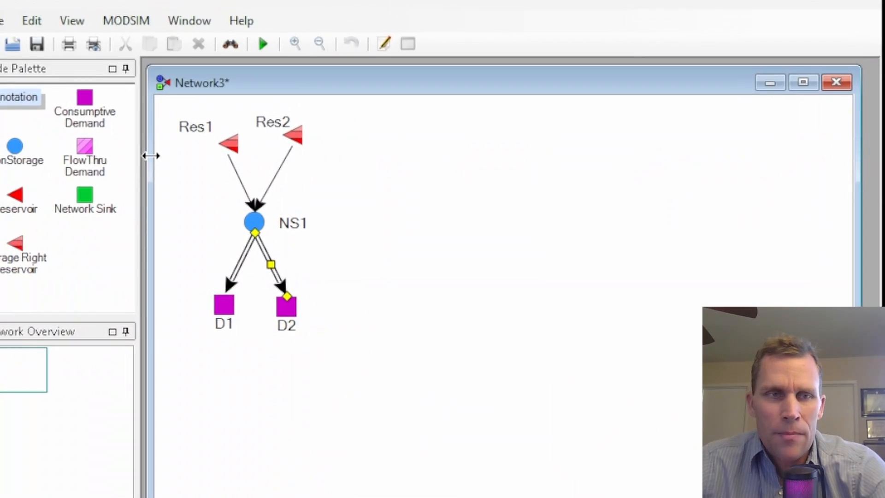
Save the network and run MODSIM.
click(0, 21)
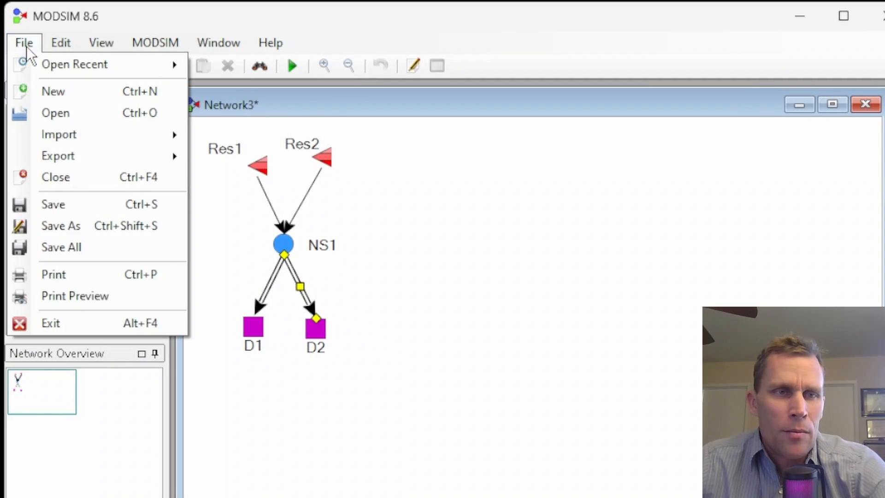
click(69, 204)
click(155, 43)
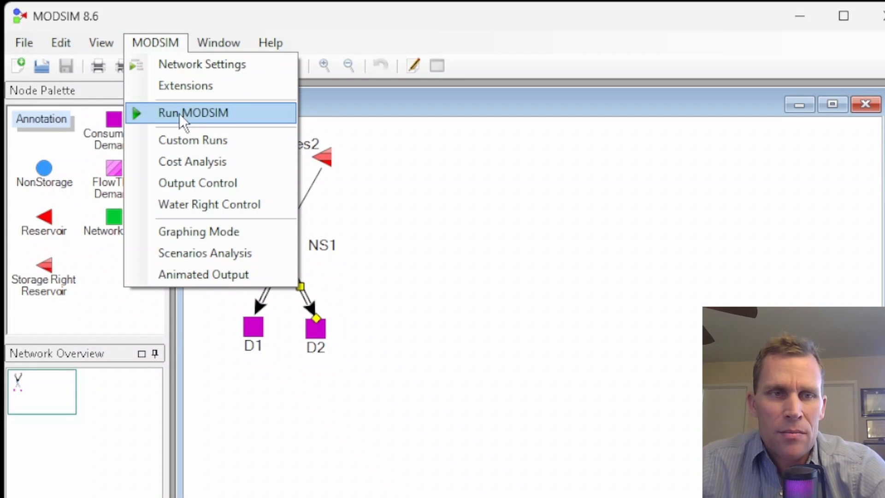
click(179, 113)
drag(652, 375, 416, 99)
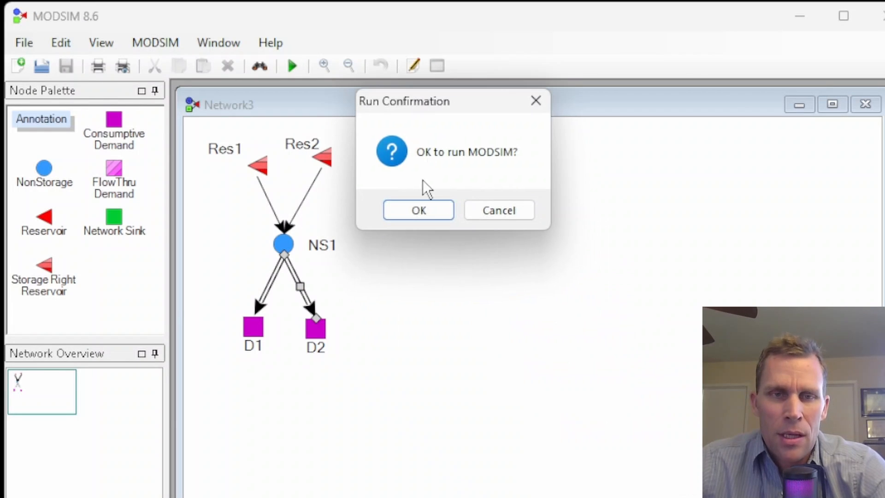
click(423, 211)
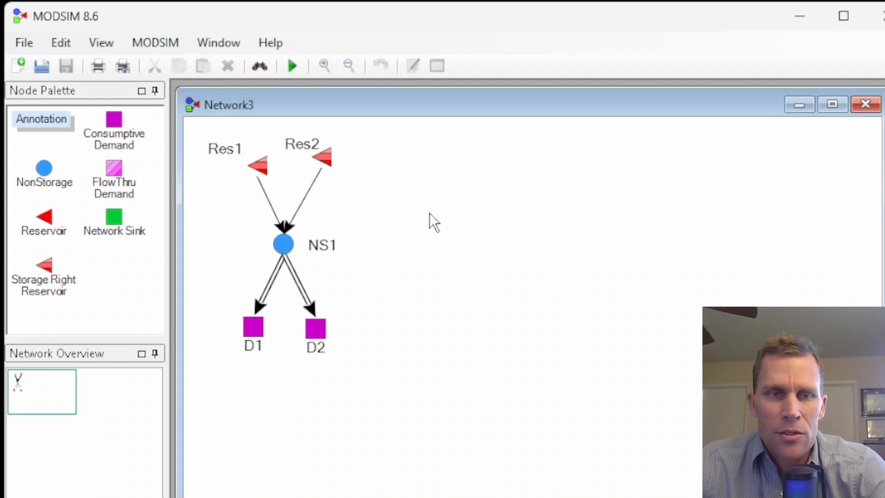
Open Res1's output graph, switch its left axis to Flow, and close the graph.
right_click(258, 166)
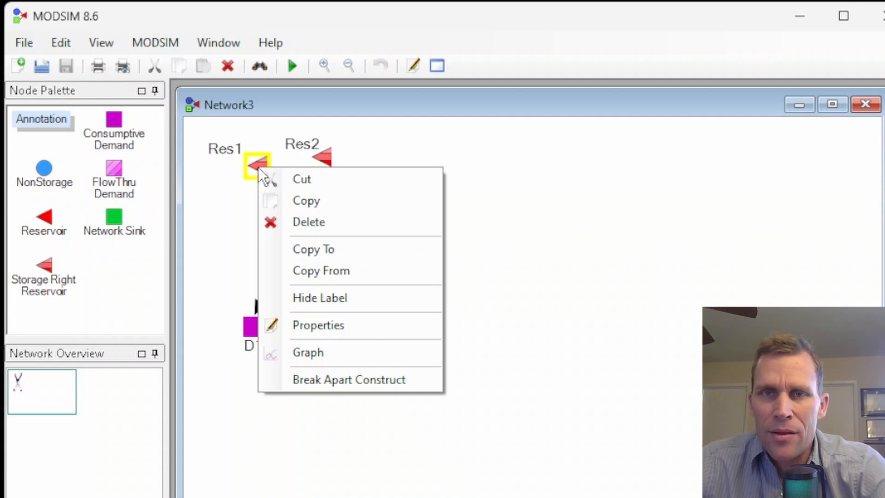
click(316, 353)
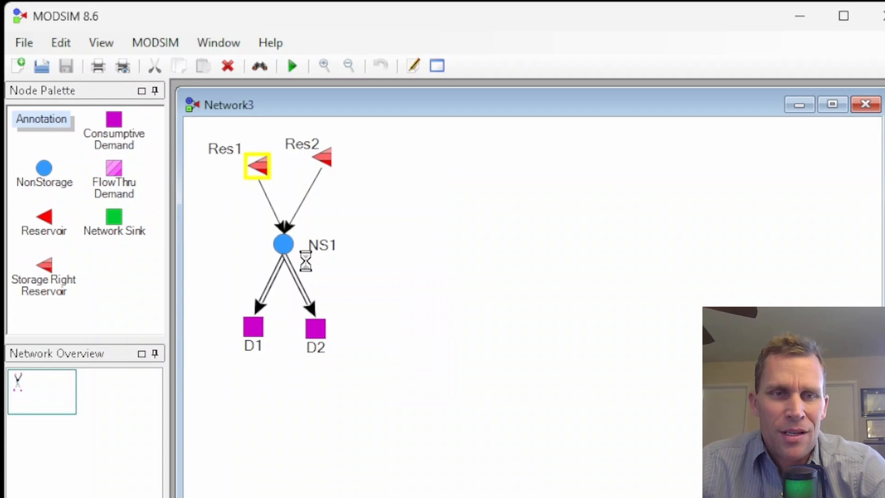
drag(271, 115, 609, 99)
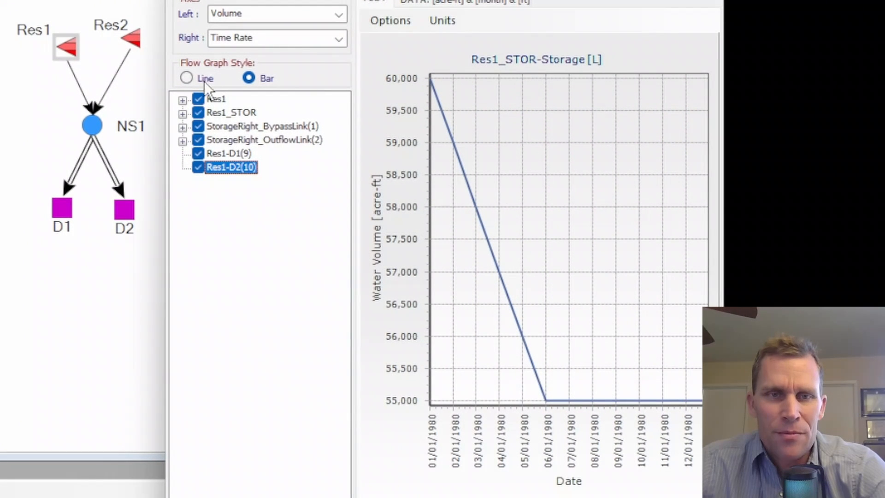
drag(354, 154, 332, 162)
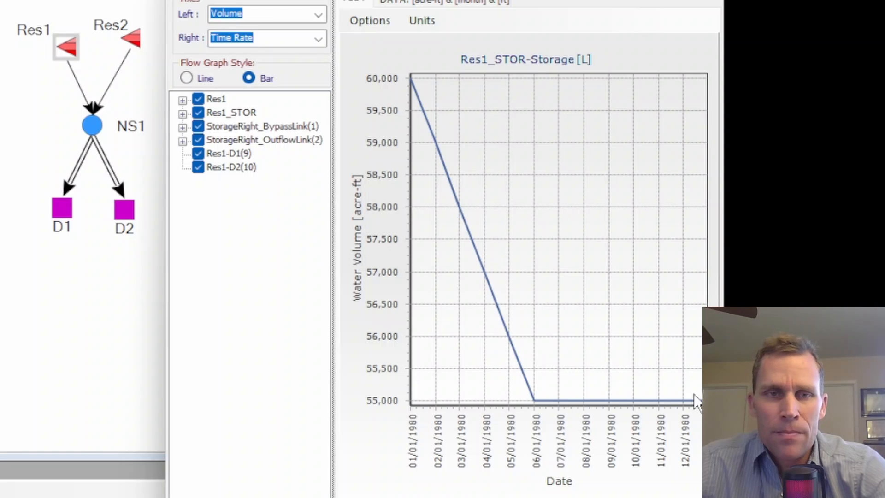
click(322, 11)
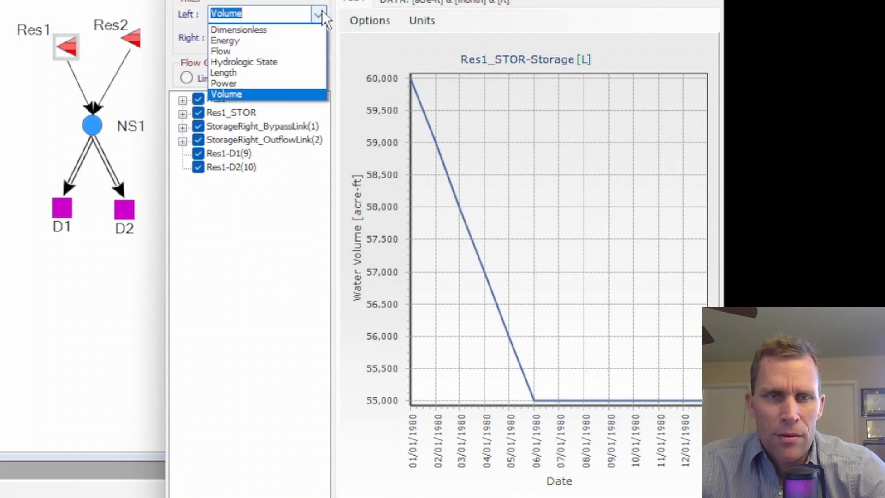
click(256, 50)
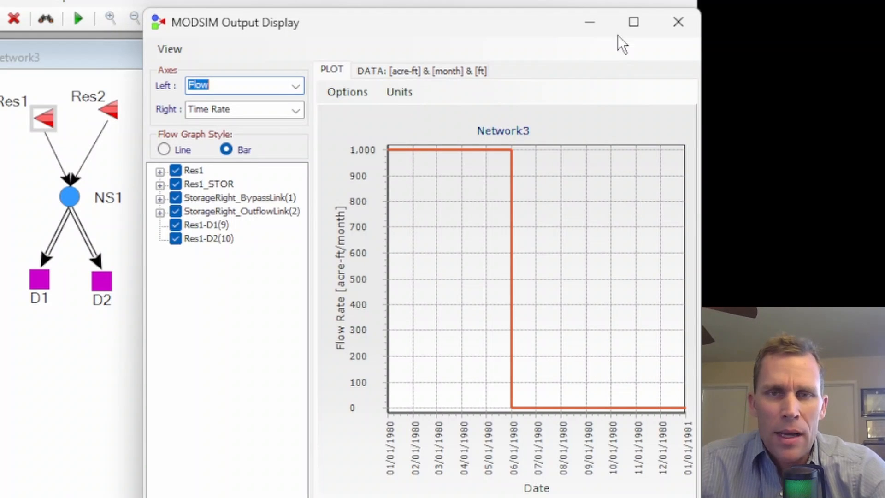
click(663, 23)
Open Res2's output graph, switch its left axis to Volume, and close the graph.
right_click(109, 118)
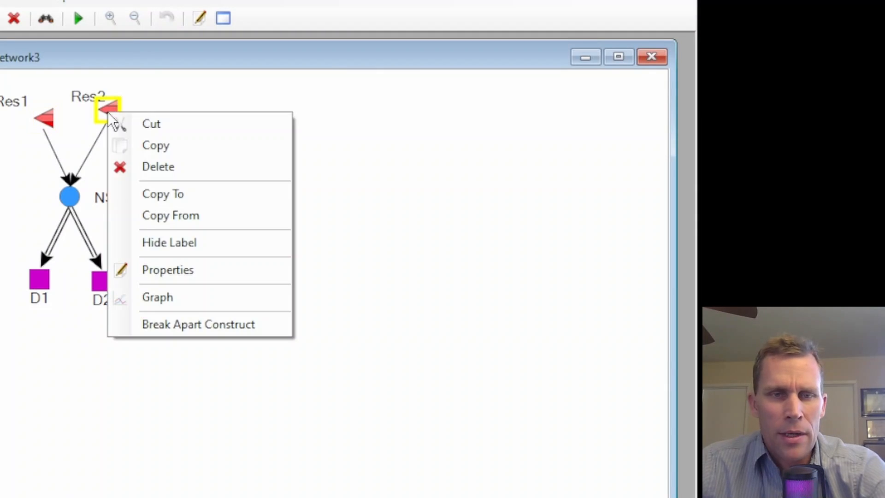
click(161, 297)
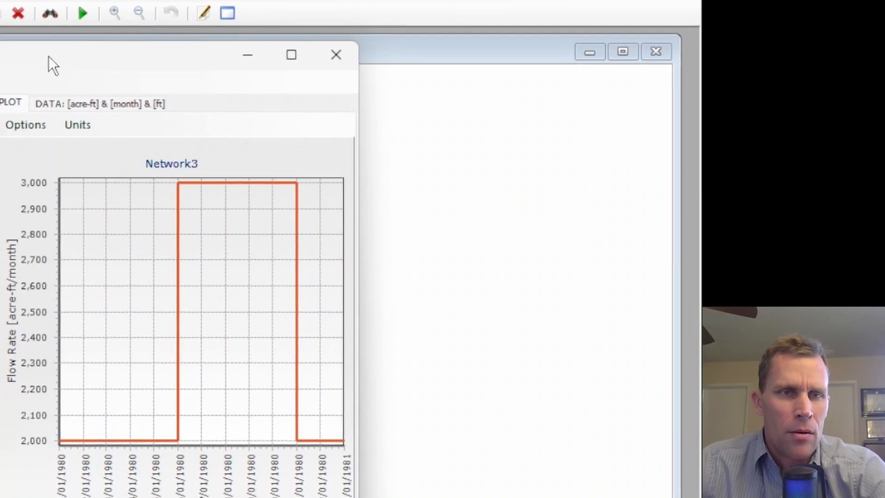
drag(48, 57, 398, 14)
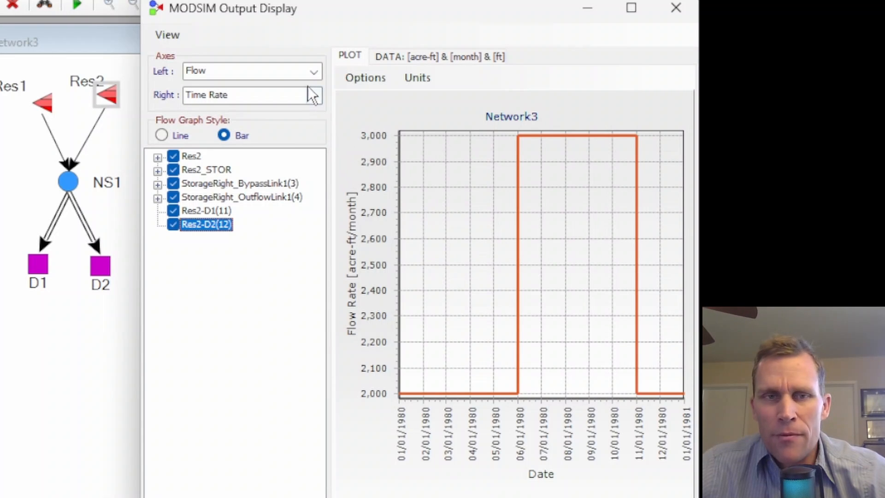
click(314, 74)
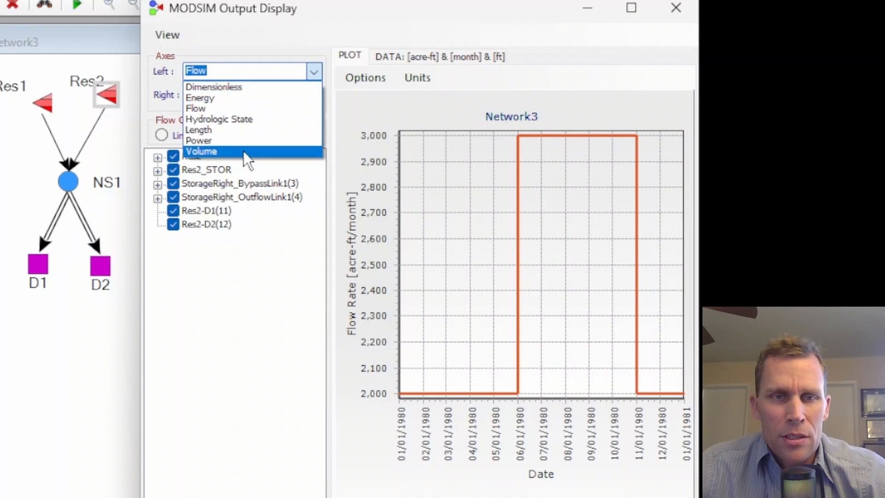
click(231, 150)
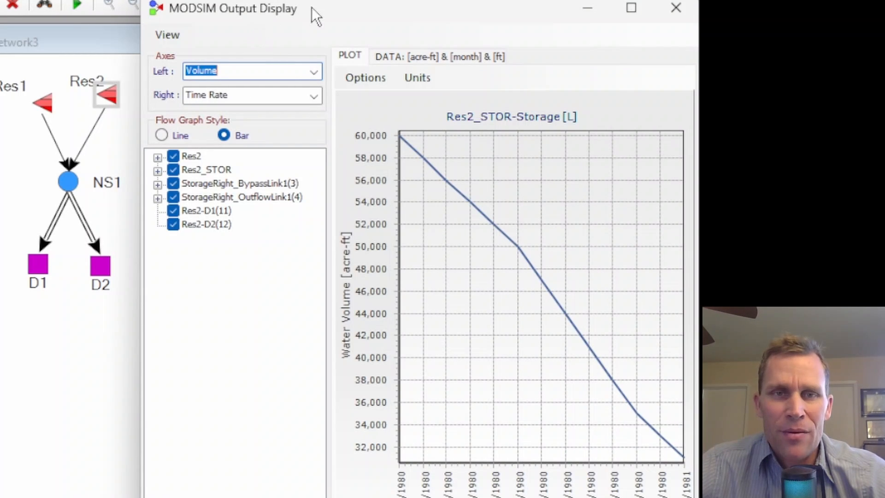
click(673, 10)
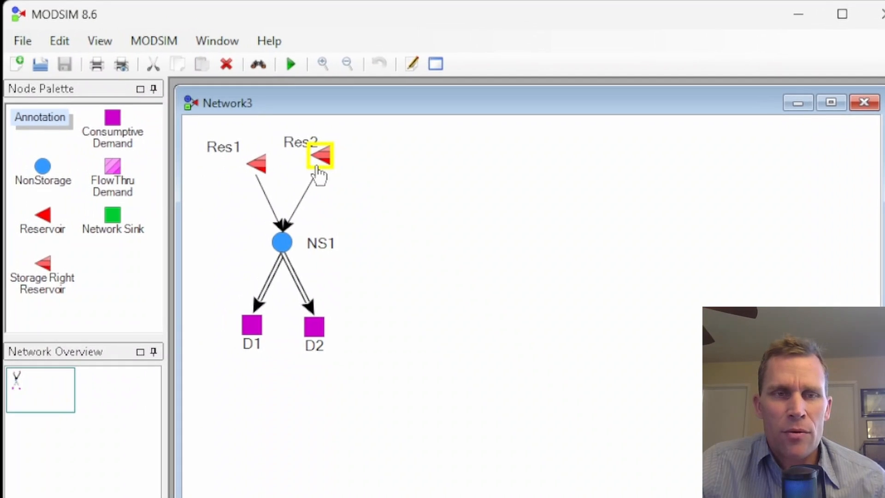